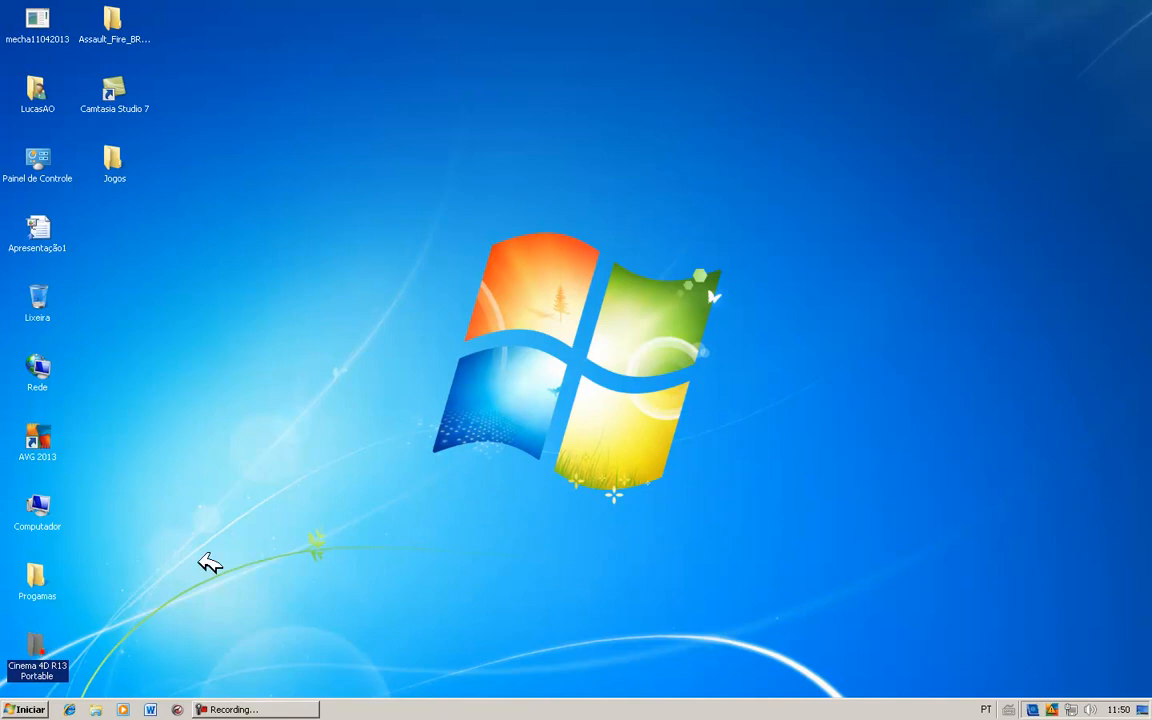
# Step: Open the Cinema 4D R13 Portable folder on the desktop and its CINEMA 4D R13 Portable by CawTutors subfolder
pyautogui.moveTo(311, 95); pyautogui.dragTo(571, 556)
pyautogui.moveTo(514, 8)
pyautogui.mouseDown()
pyautogui.moveTo(265, 501)
pyautogui.moveTo(450, 281)
pyautogui.moveTo(495, 34)
pyautogui.mouseUp()
pyautogui.click(491, 285)
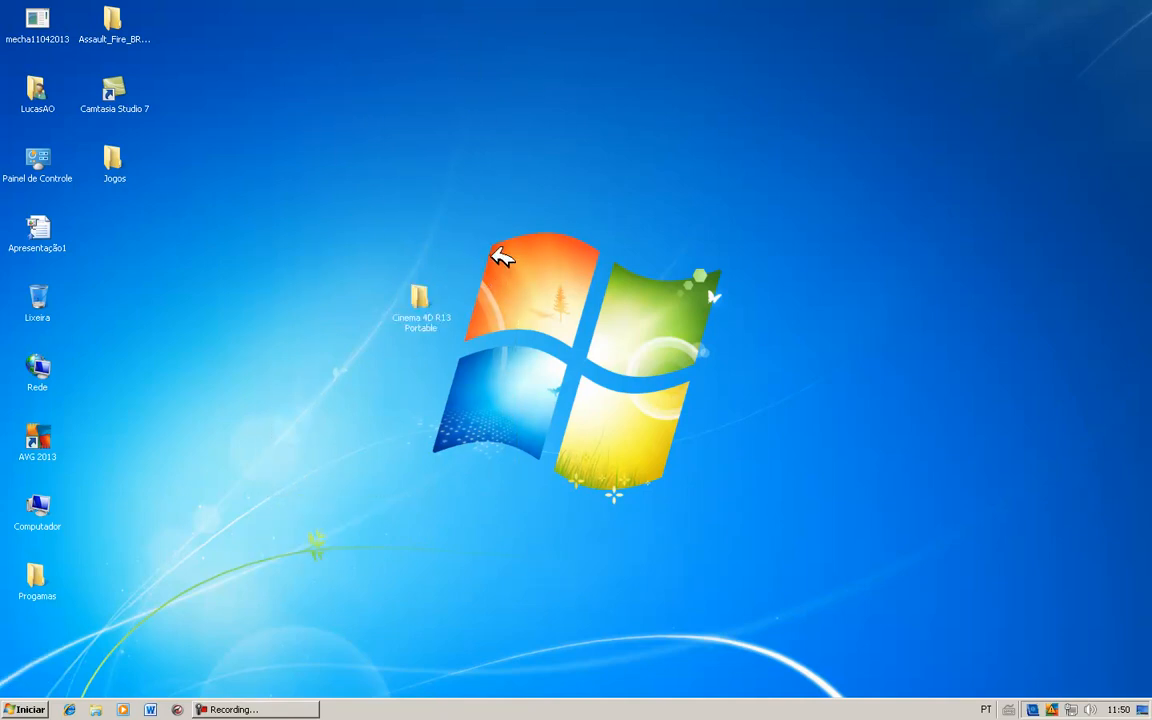
pyautogui.doubleClick(421, 302)
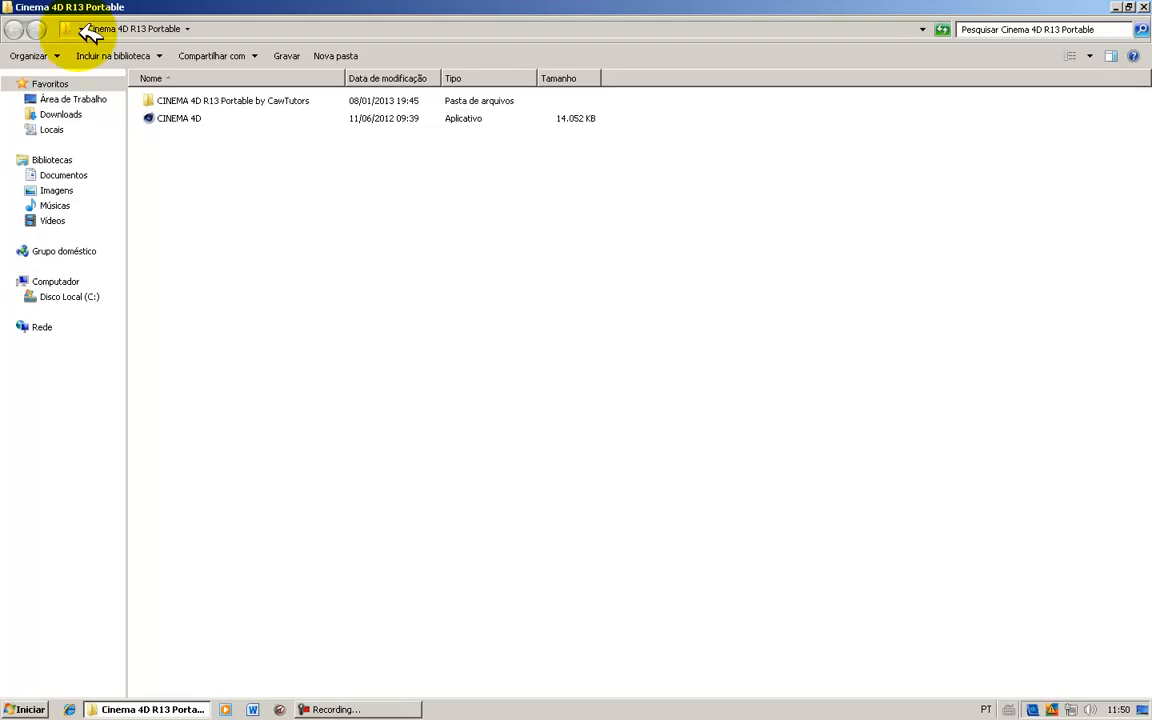
pyautogui.doubleClick(172, 102)
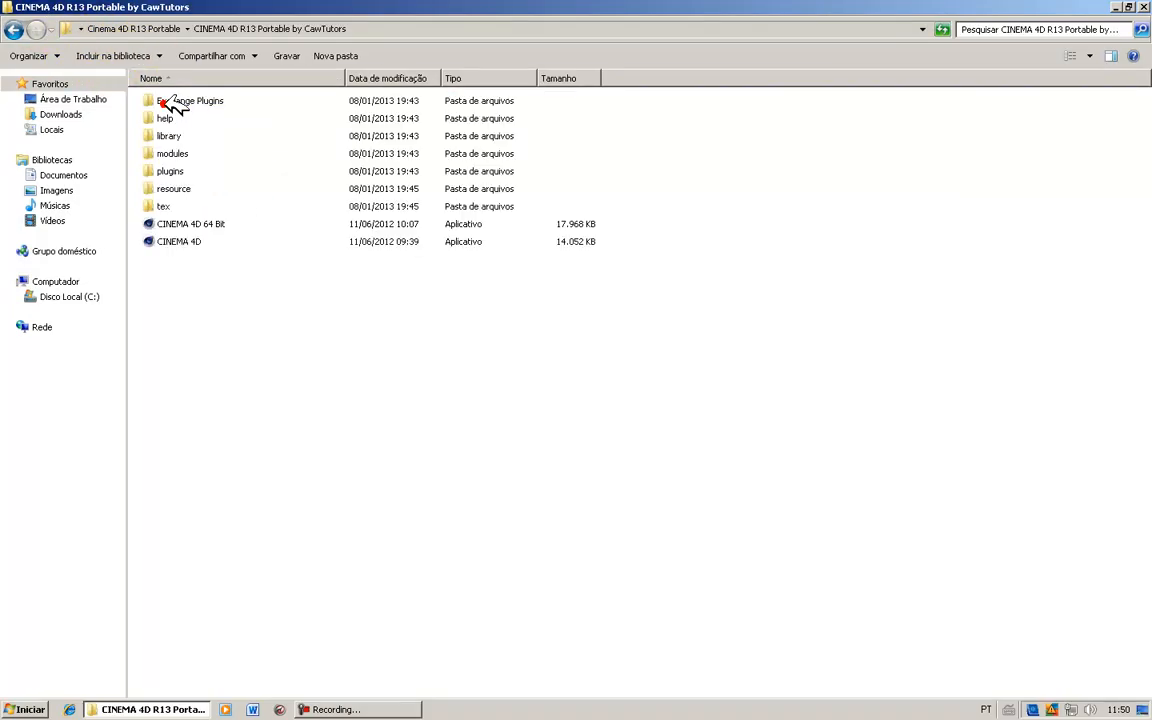
# Step: Launch the 32-bit CINEMA 4D application from the folder and bring its window to the front
pyautogui.moveTo(360, 327); pyautogui.dragTo(206, 288)
pyautogui.click(220, 244)
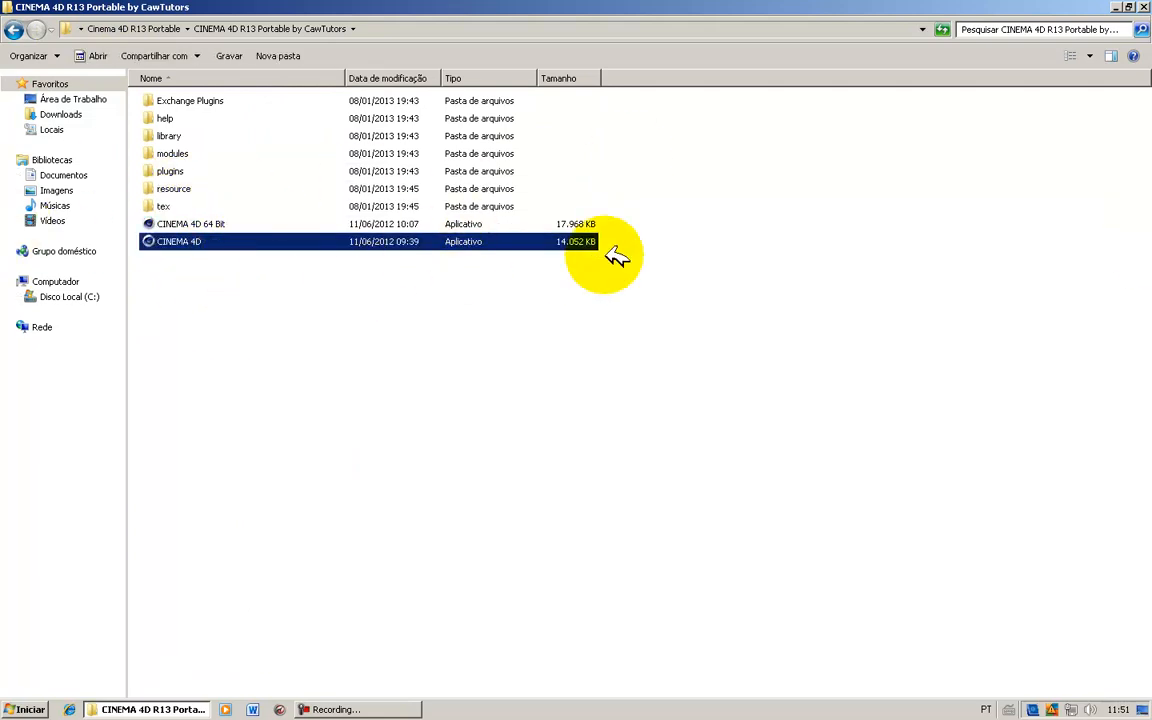
pyautogui.click(283, 222)
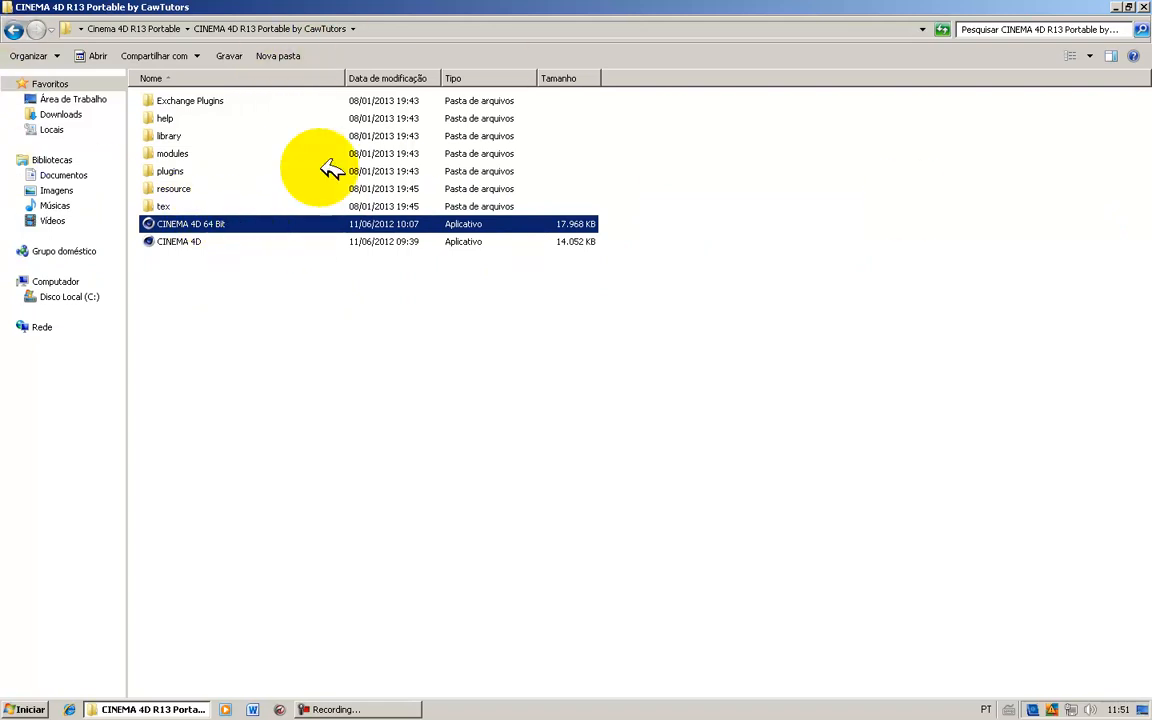
pyautogui.click(245, 242)
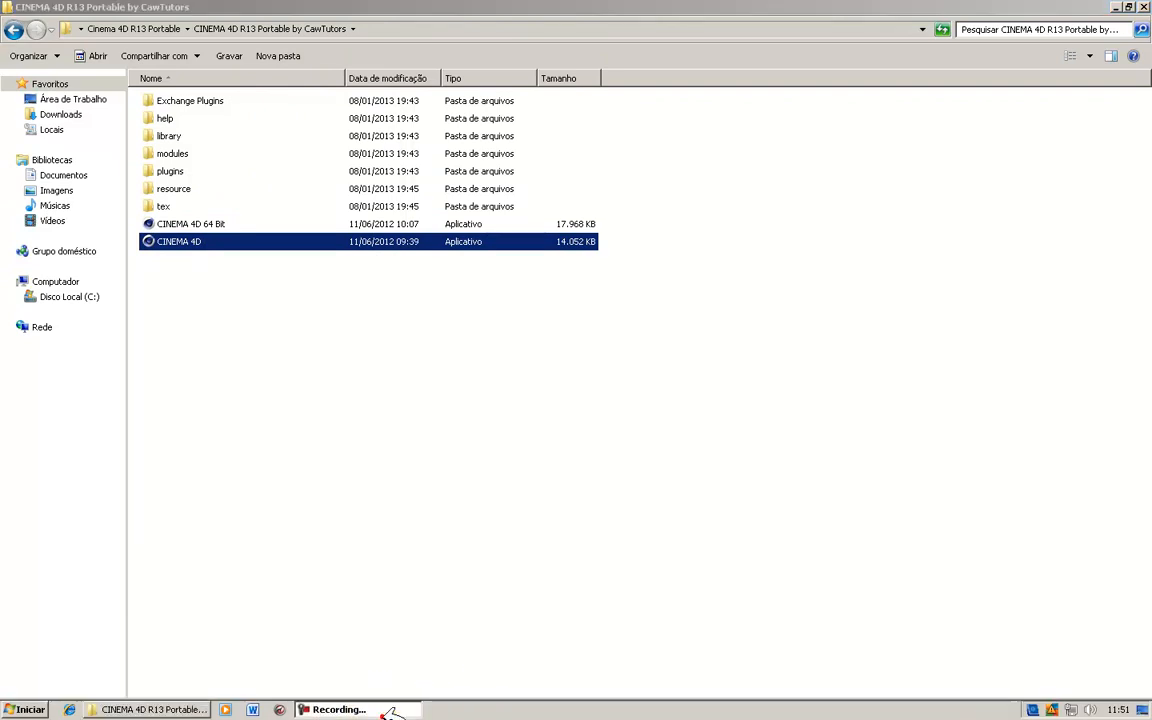
pyautogui.click(421, 631)
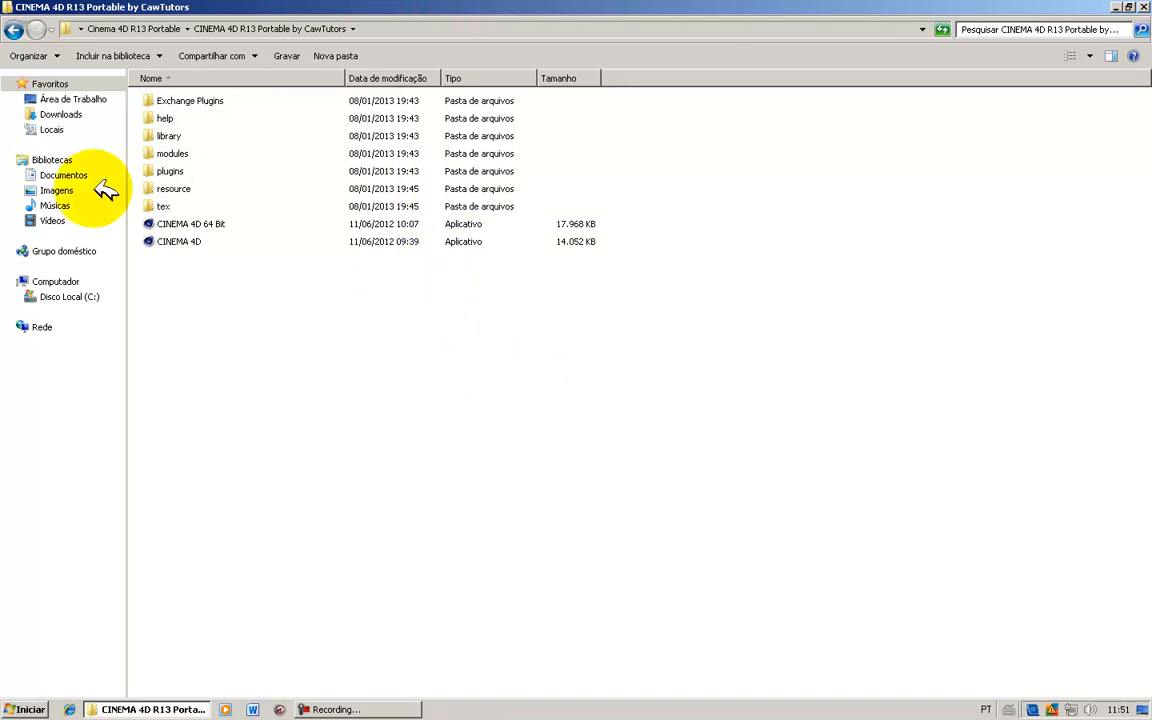
pyautogui.click(398, 710)
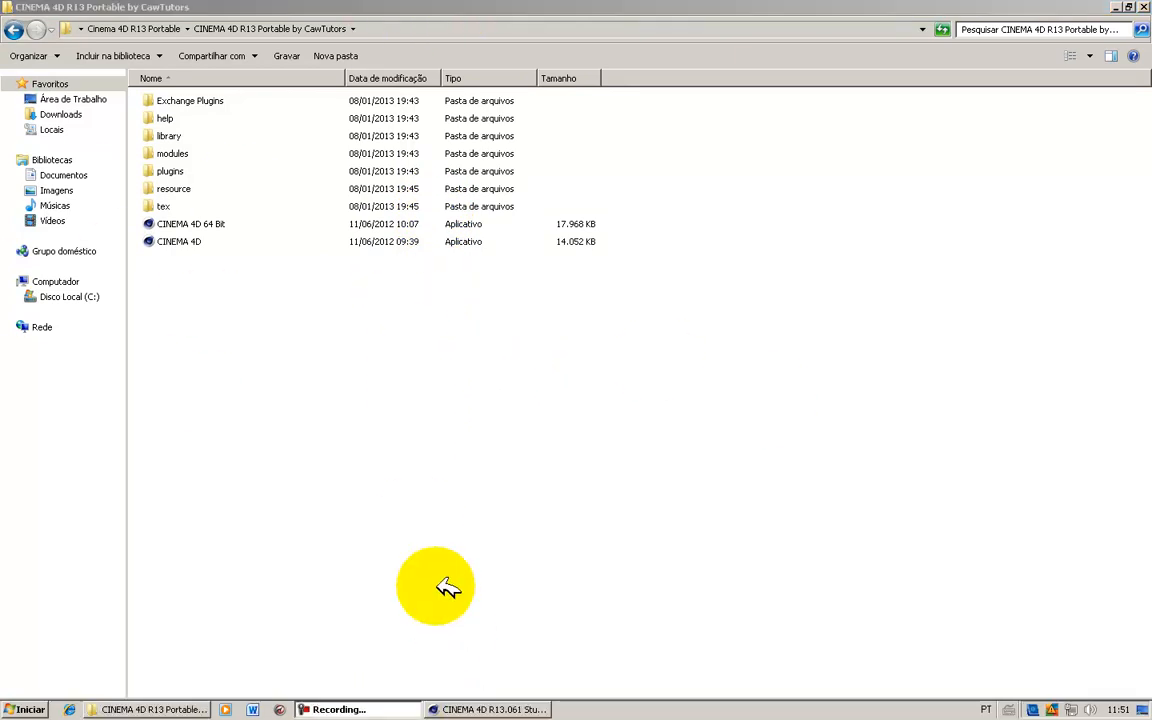
pyautogui.click(1009, 588)
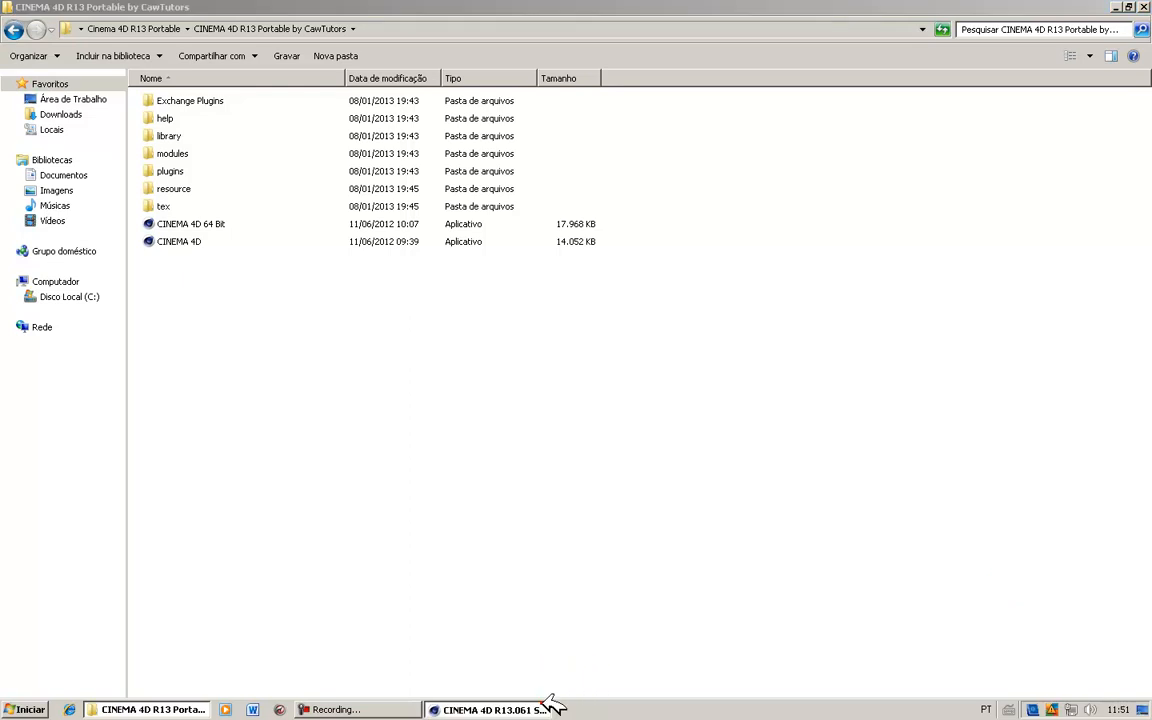
pyautogui.click(546, 707)
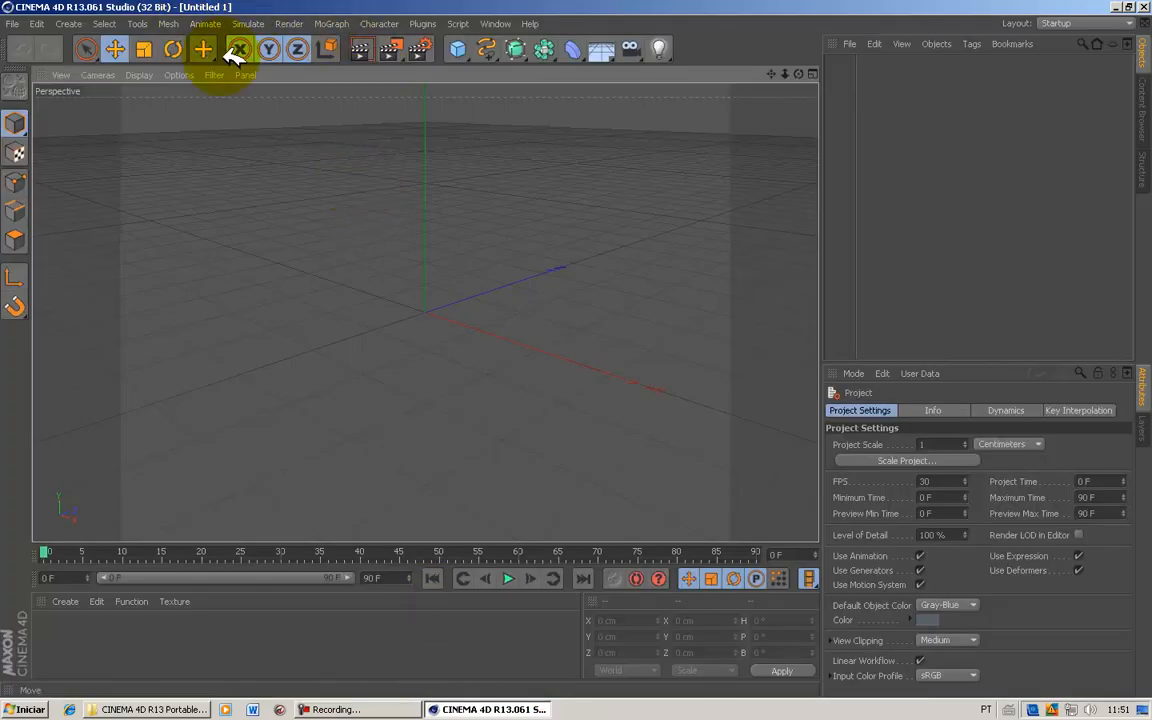
# Step: Add a MoGraph MoText object to the empty scene
pyautogui.click(332, 23)
pyautogui.click(340, 12)
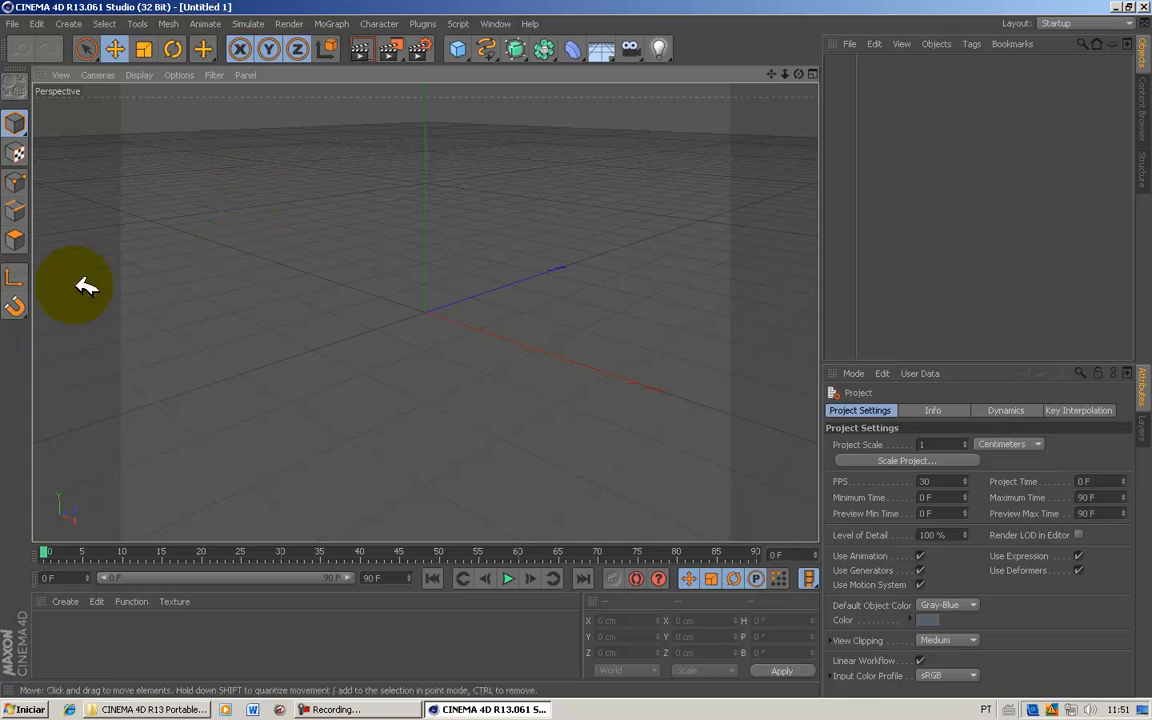
pyautogui.click(347, 24)
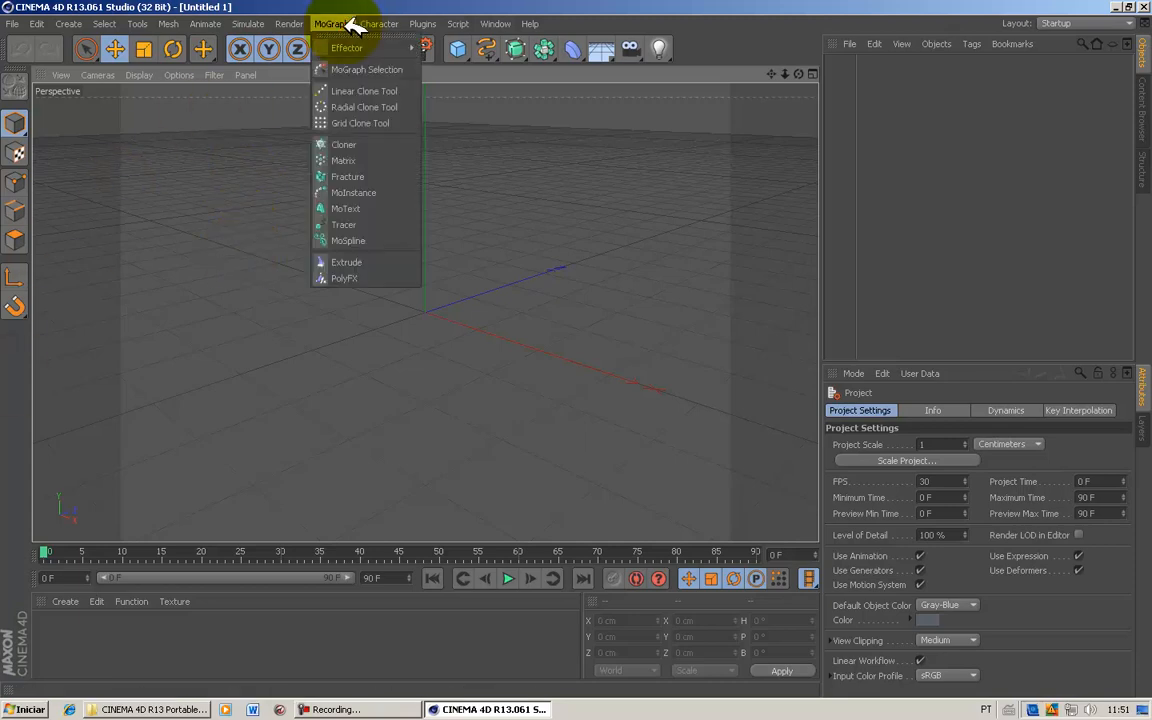
pyautogui.click(403, 206)
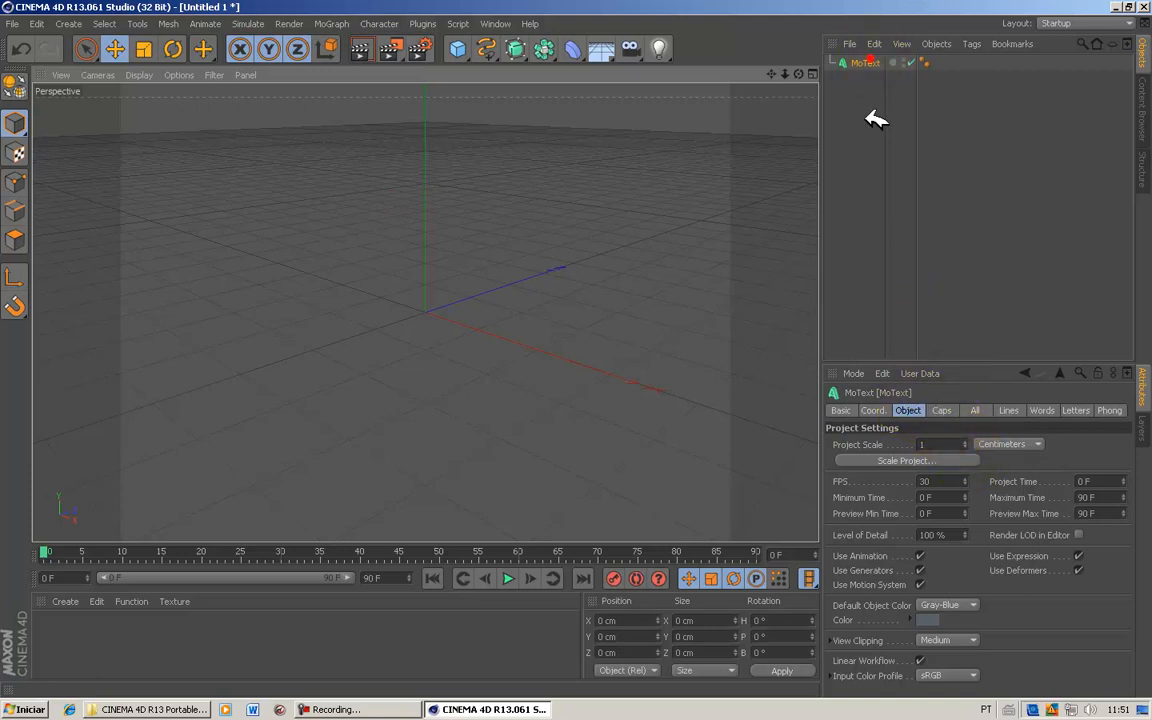
# Step: Replace the MoText object's default text with VINHETA/INTRO
pyautogui.click(866, 62)
pyautogui.click(913, 483)
pyautogui.click(880, 490)
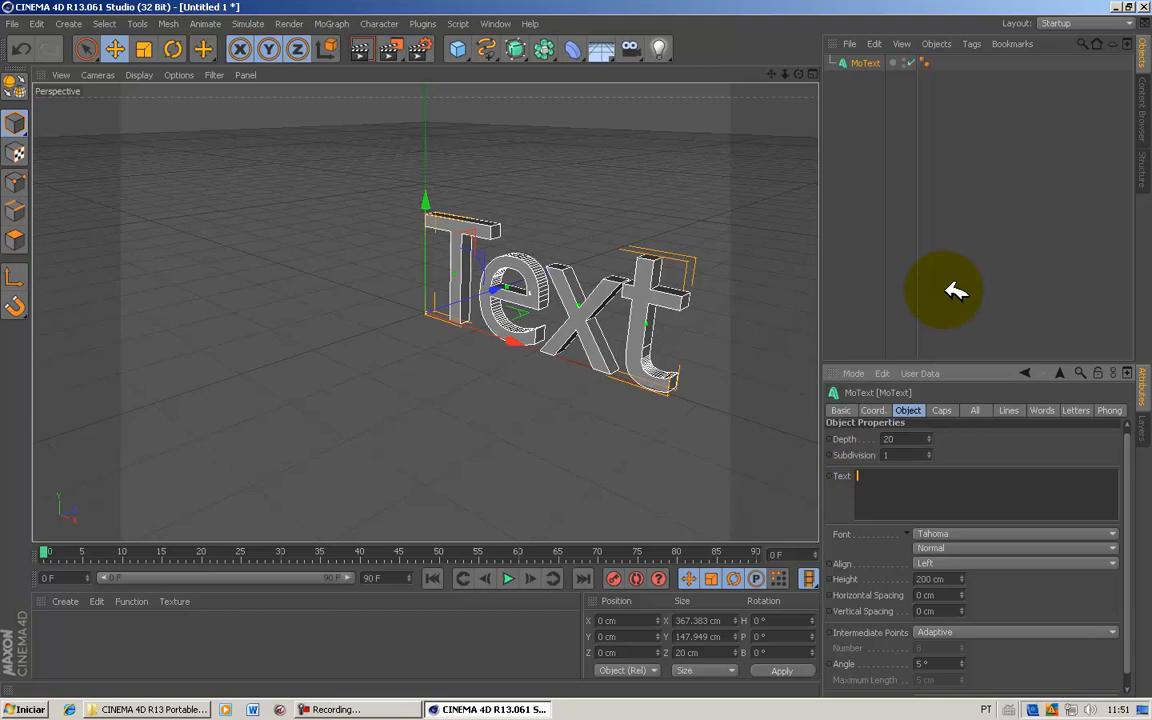
pyautogui.press('BackSpace')
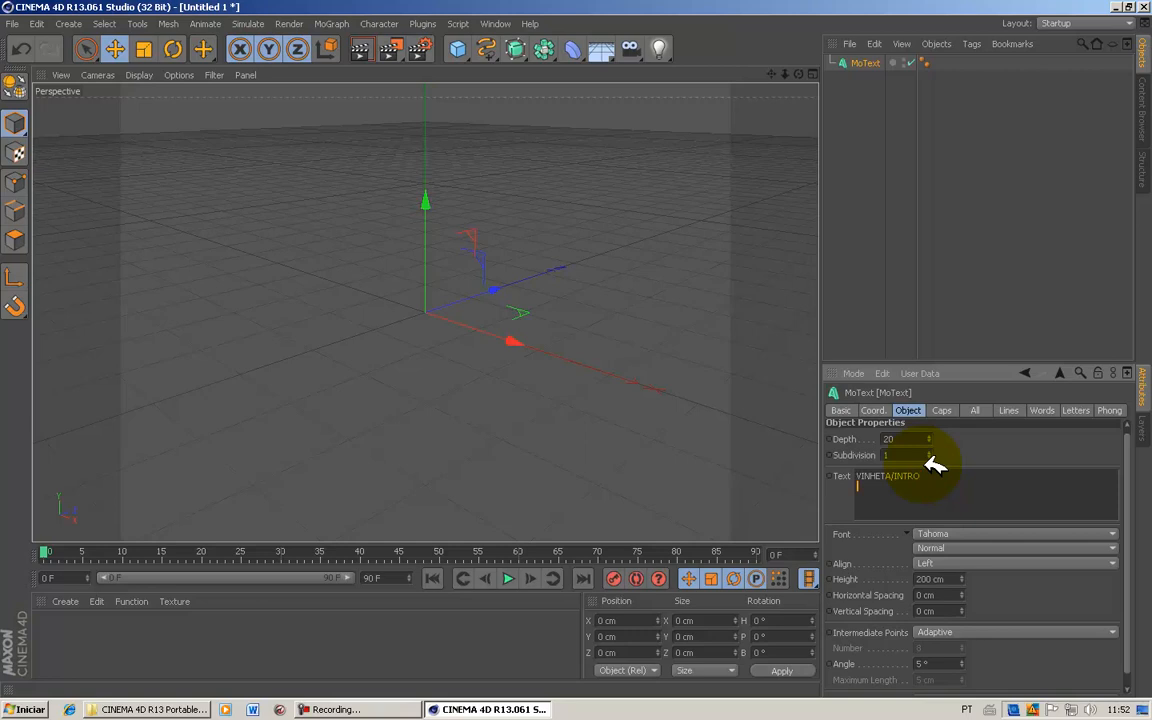
# Step: Move the text object to about X -348 cm, Y 65 cm, Z -300 cm, framed in the perspective view
pyautogui.moveTo(576, 283); pyautogui.dragTo(260, 182)
pyautogui.moveTo(785, 74); pyautogui.dragTo(576, 343)
pyautogui.moveTo(575, 262); pyautogui.dragTo(576, 290)
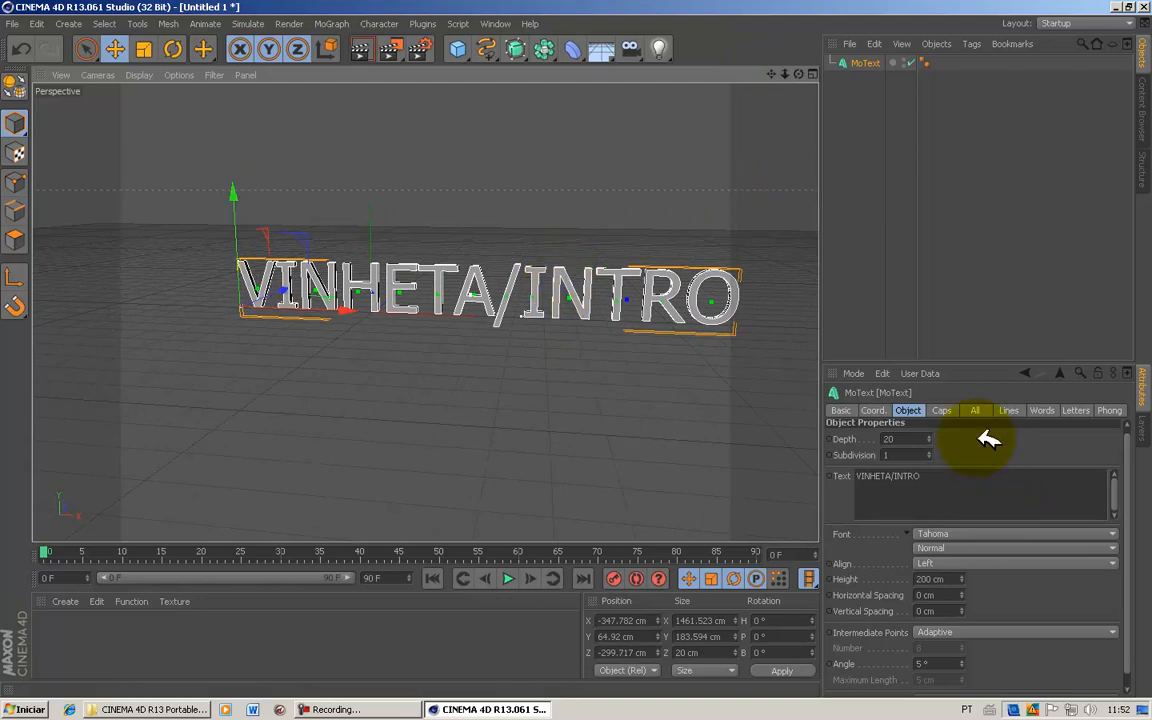
# Step: Set the start cap of the VINHETA/INTRO text to Fillet Cap
pyautogui.click(945, 410)
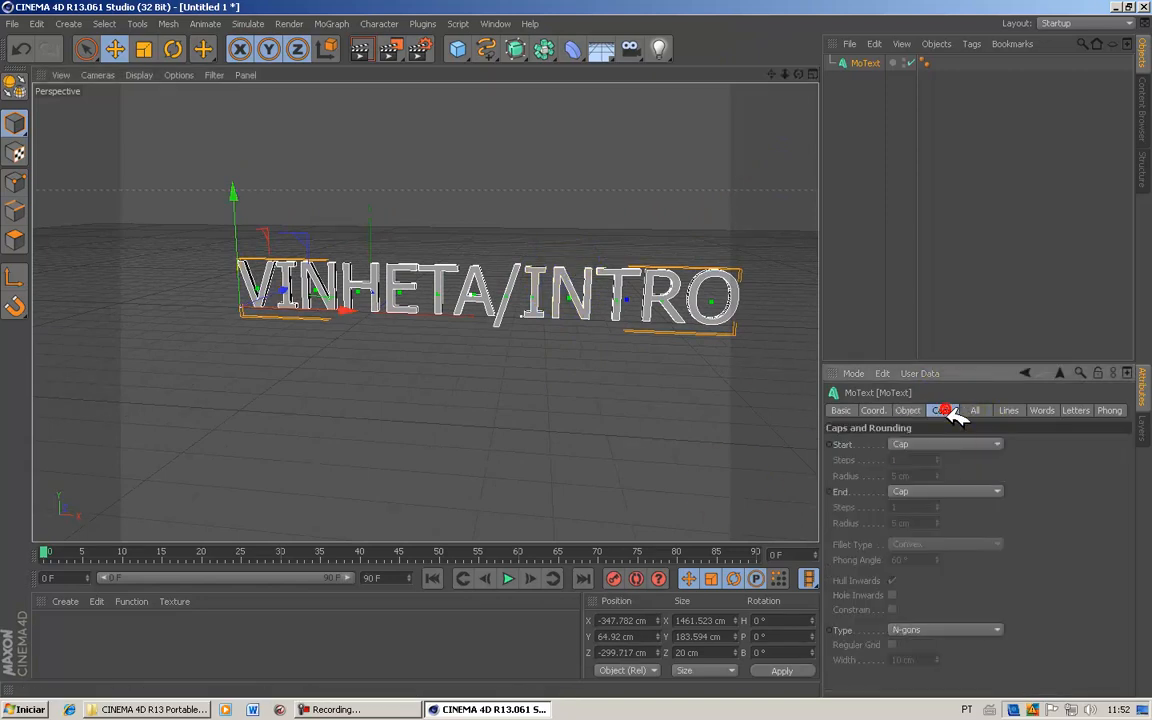
pyautogui.click(928, 444)
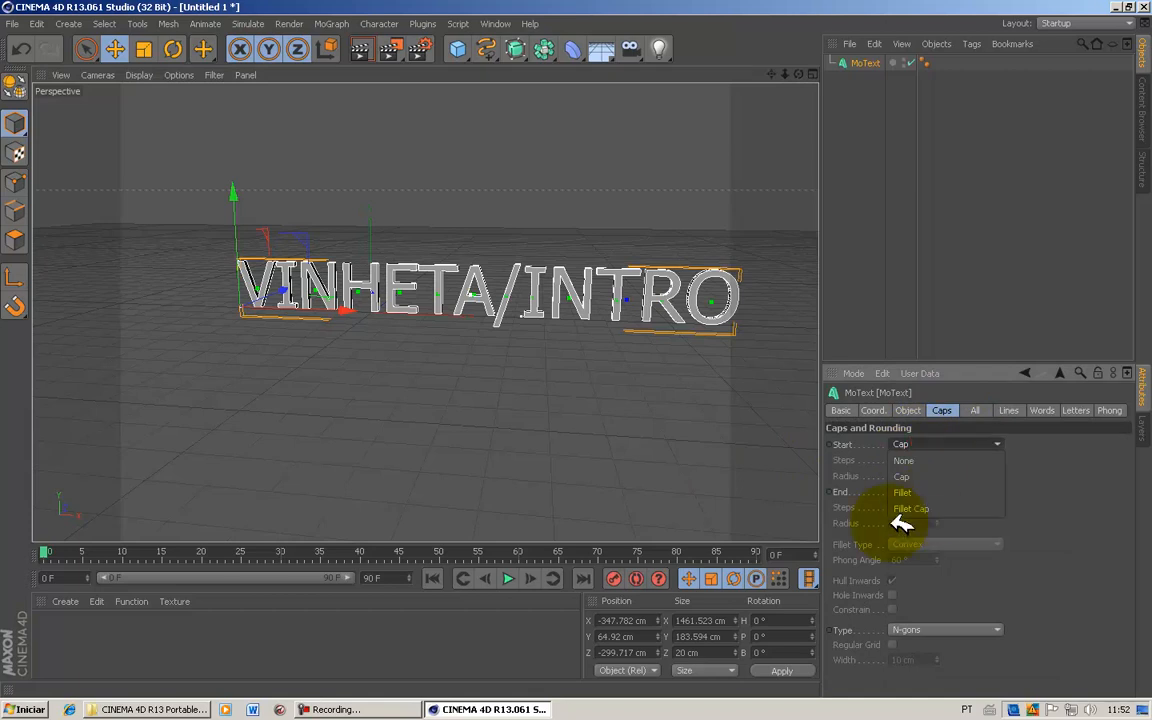
pyautogui.click(947, 451)
pyautogui.click(944, 444)
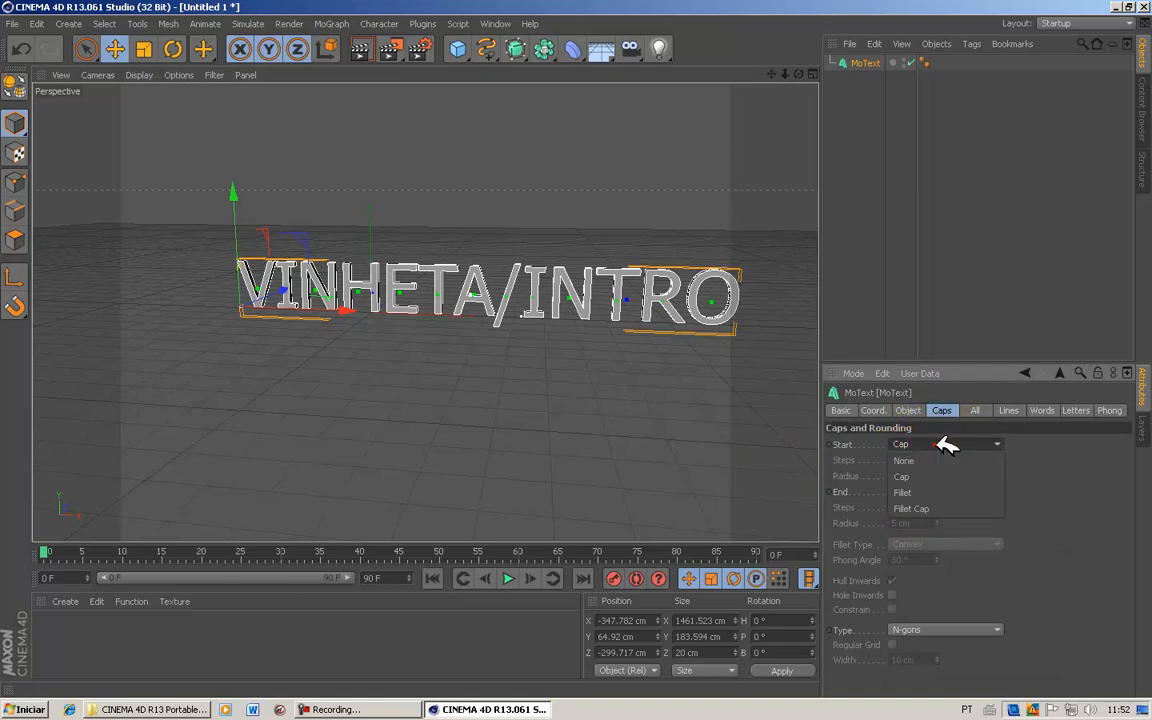
pyautogui.click(958, 510)
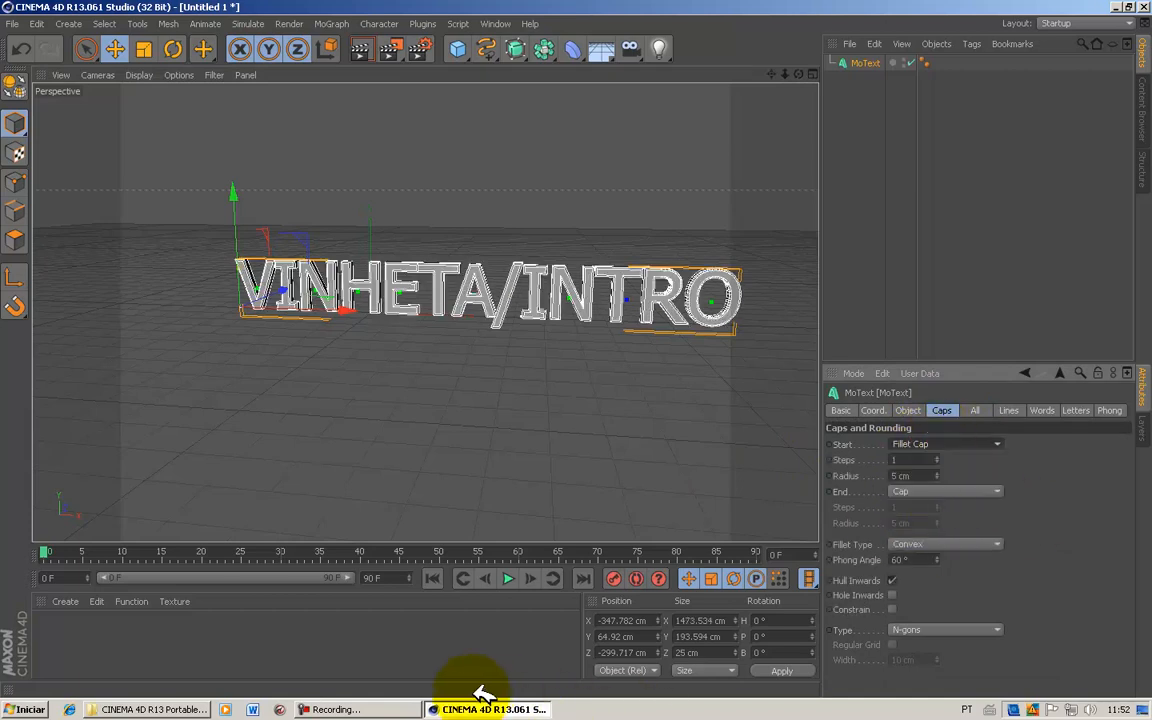
pyautogui.click(360, 709)
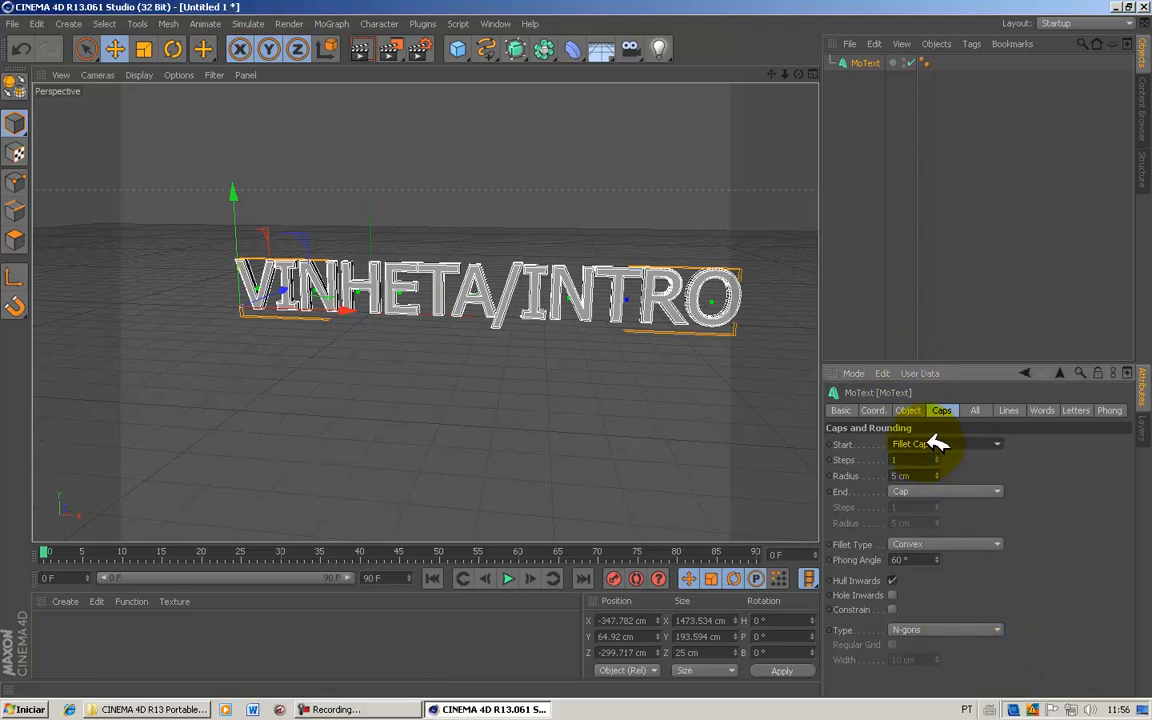
pyautogui.click(938, 444)
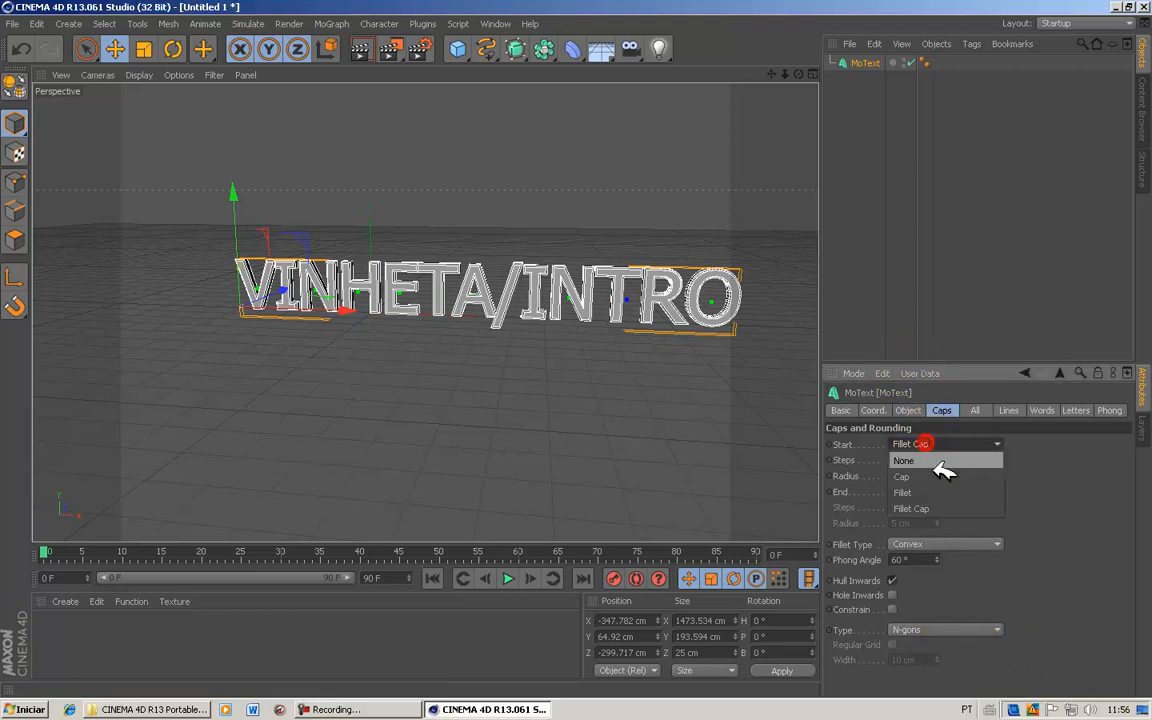
pyautogui.click(926, 476)
pyautogui.click(946, 444)
pyautogui.click(940, 508)
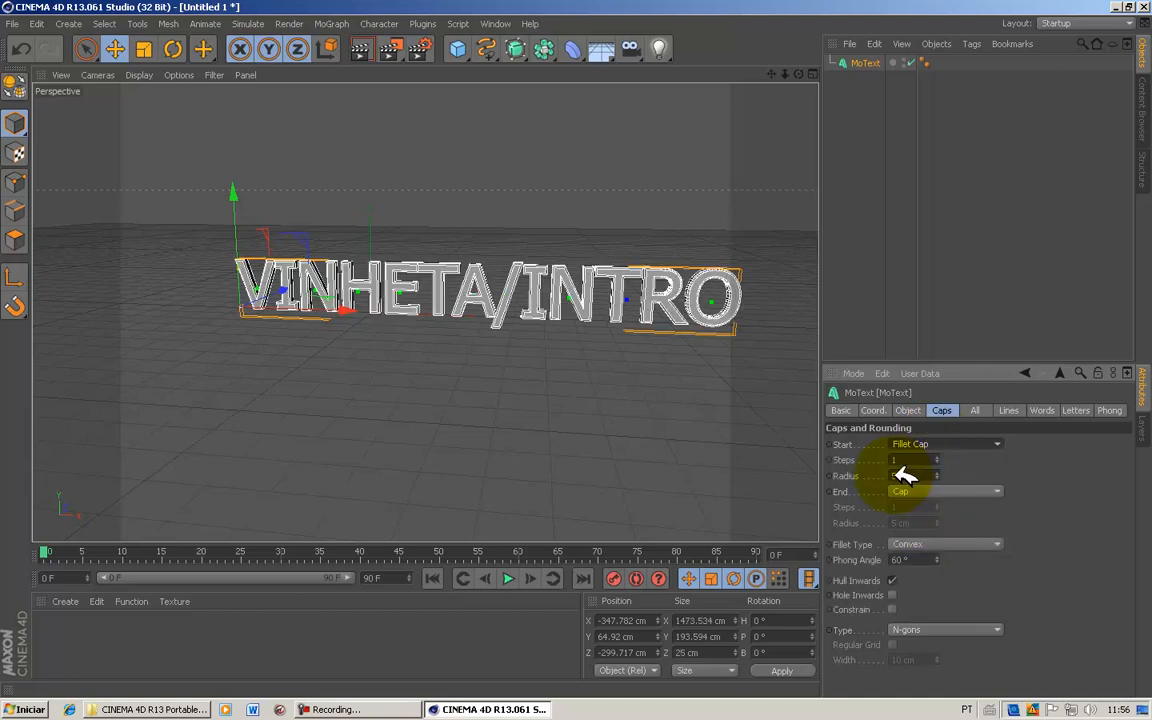
pyautogui.click(900, 476)
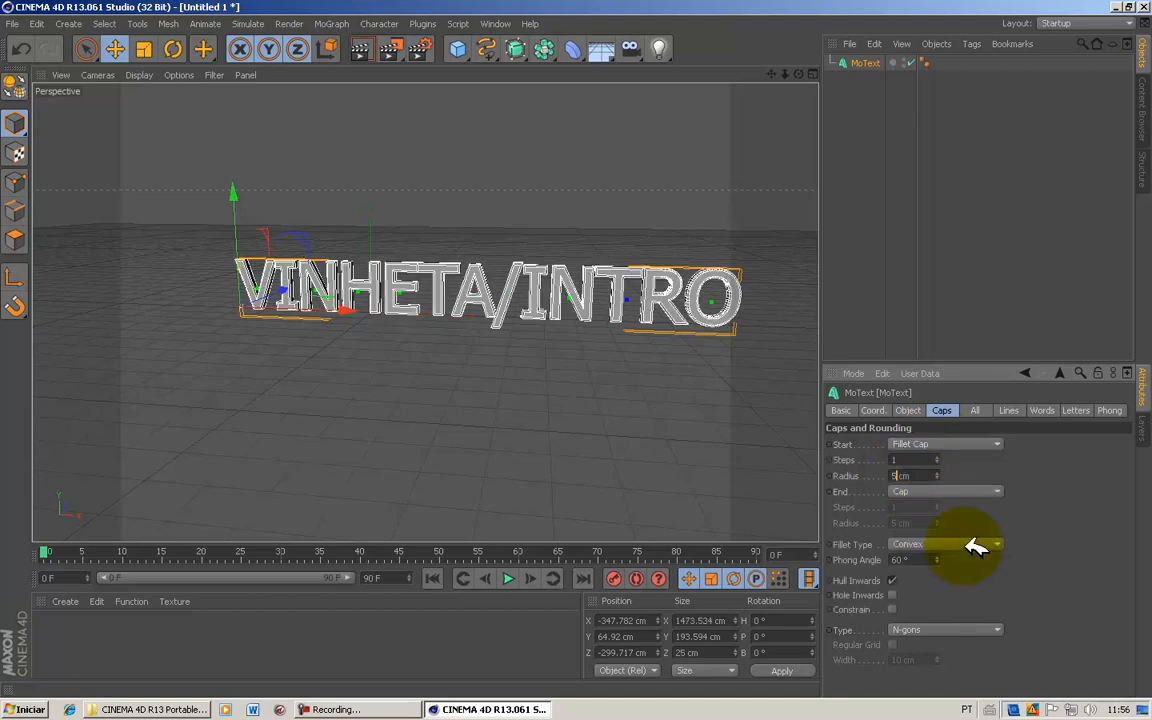
pyautogui.click(951, 316)
pyautogui.click(698, 294)
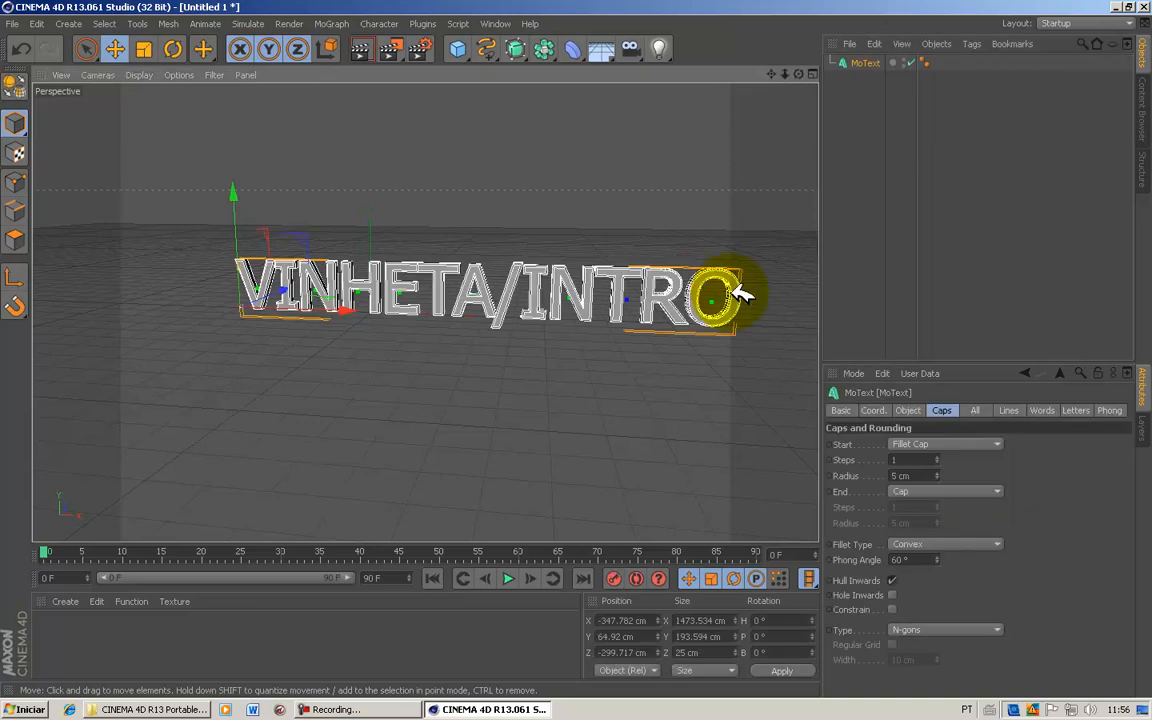
# Step: Change the font of the VINHETA/INTRO text to Impact
pyautogui.click(907, 410)
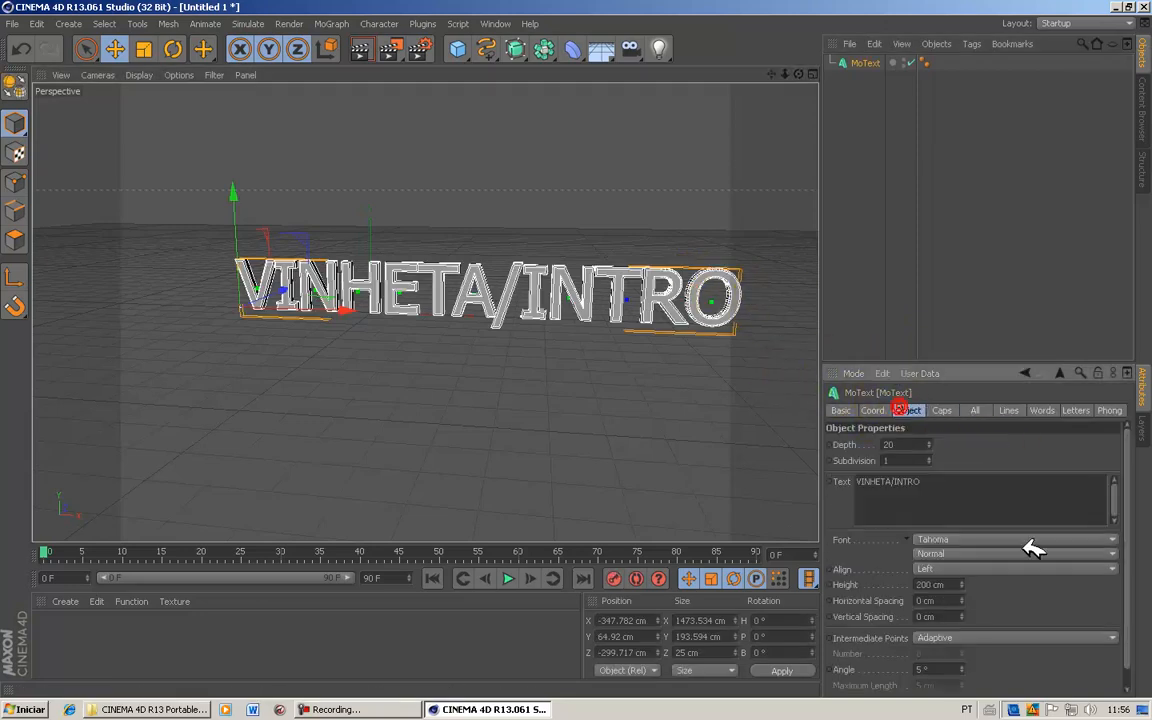
pyautogui.click(1012, 540)
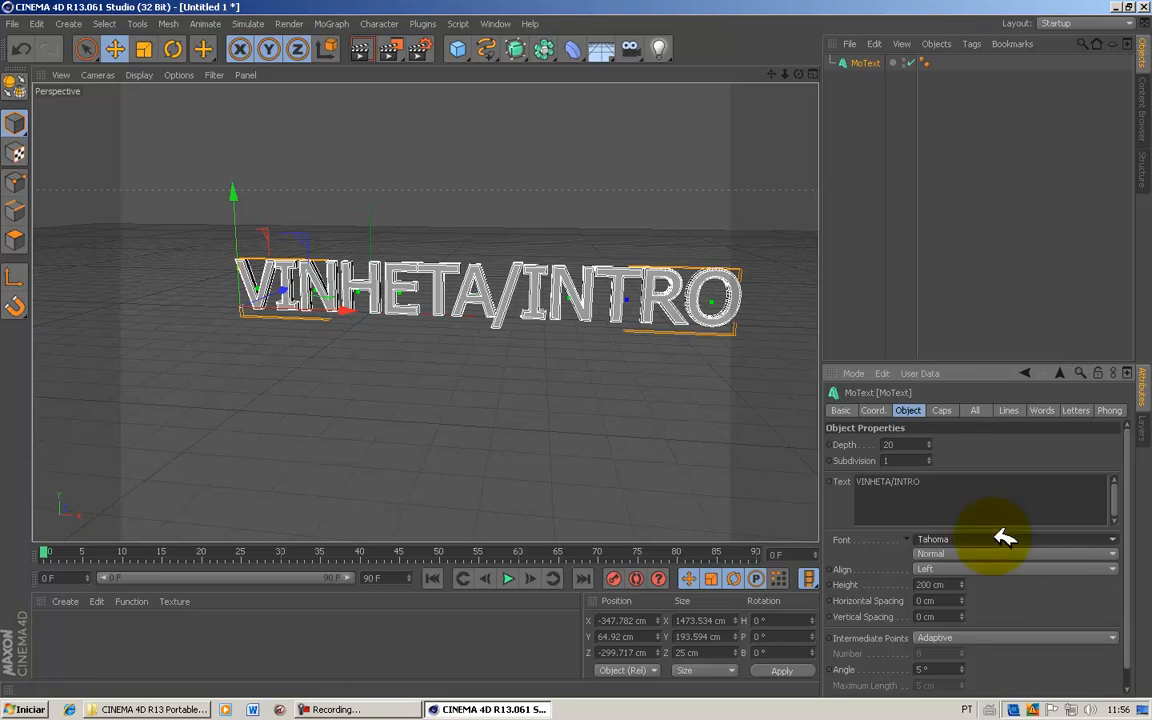
pyautogui.click(1119, 530)
pyautogui.moveTo(1120, 536); pyautogui.dragTo(1124, 257)
pyautogui.click(926, 146)
pyautogui.click(805, 213)
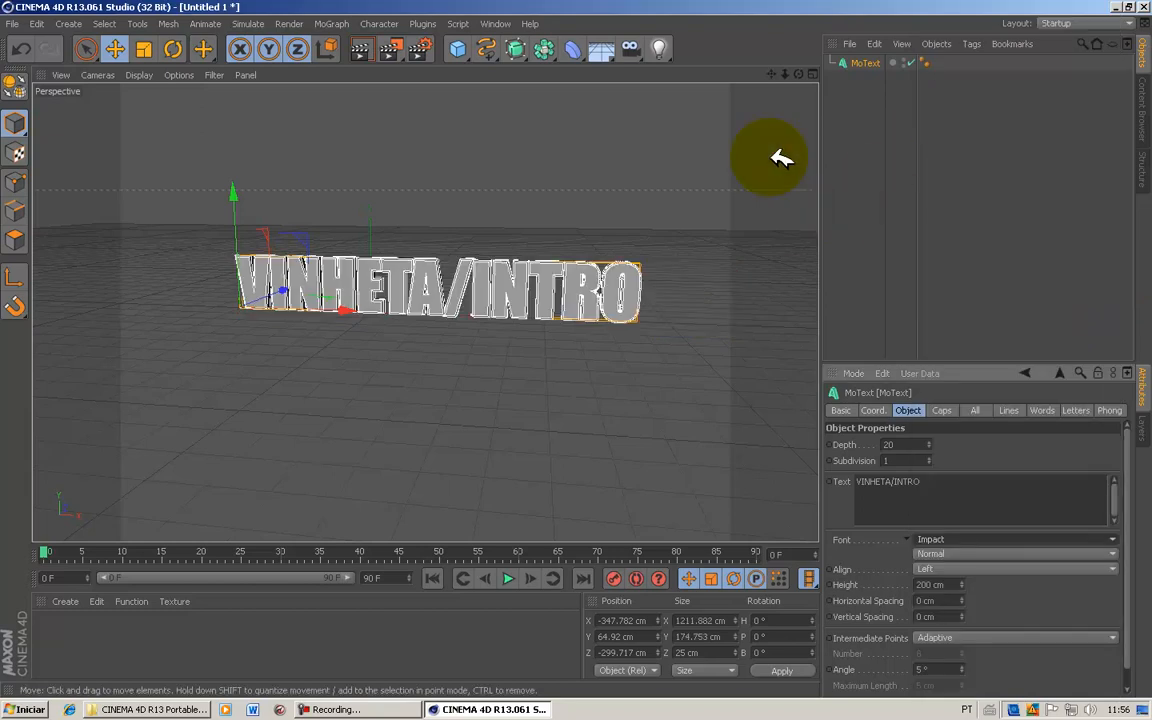
# Step: Set the start fillet radius of the VINHETA/INTRO text to 10 cm and check the bevel with the text deselected
pyautogui.moveTo(797, 74)
pyautogui.mouseDown()
pyautogui.moveTo(577, 348)
pyautogui.moveTo(797, 74)
pyautogui.mouseUp()
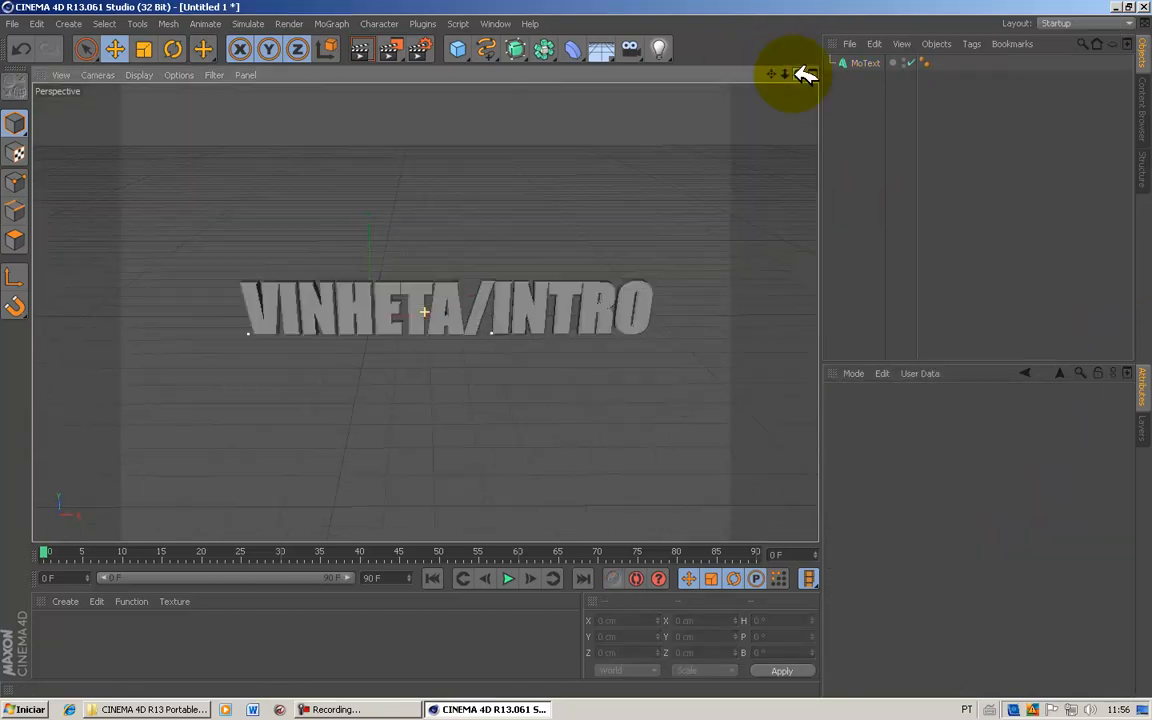
pyautogui.click(572, 313)
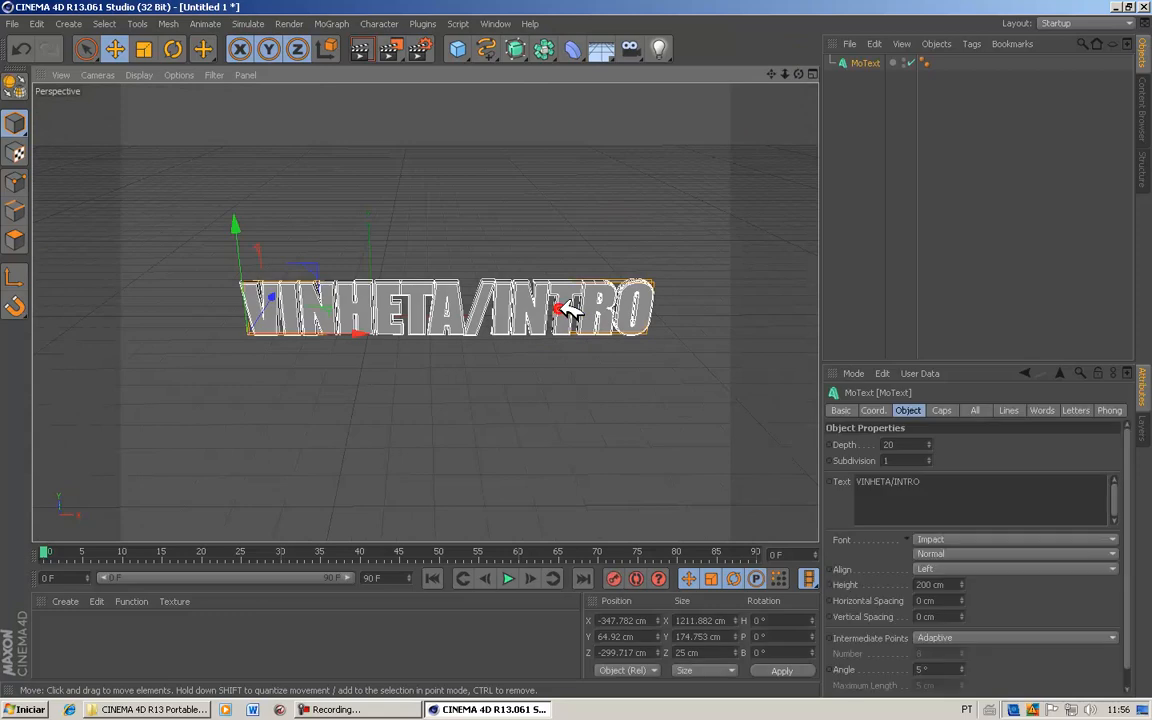
pyautogui.click(945, 410)
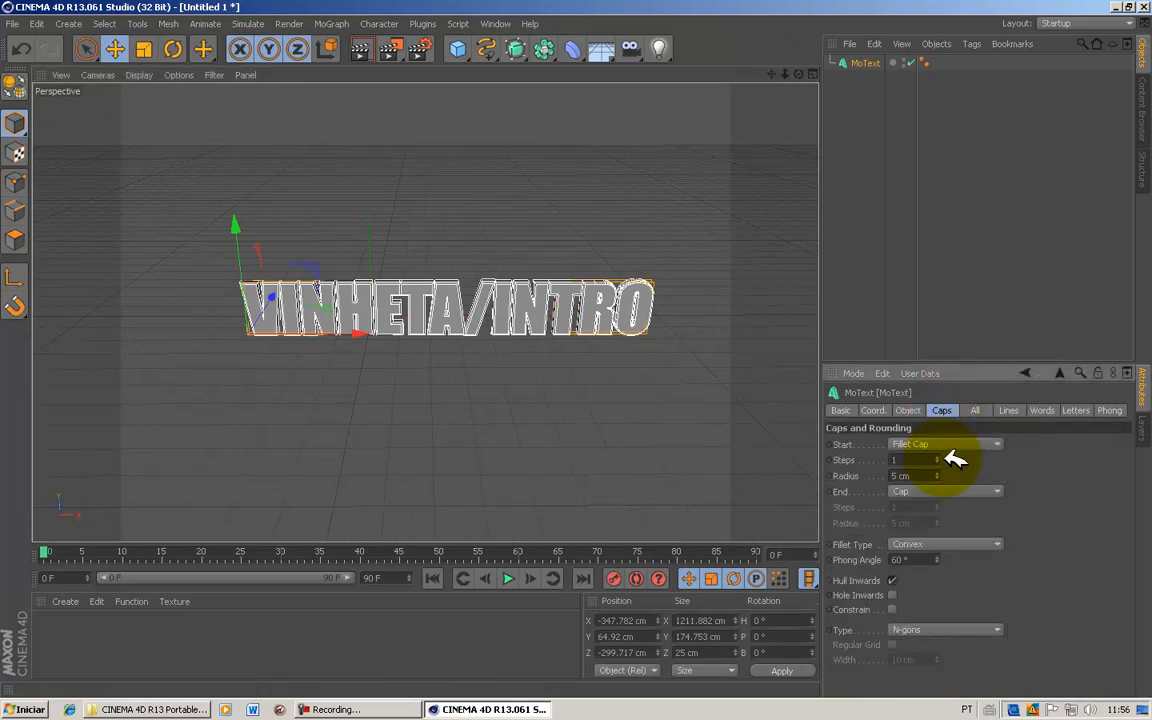
pyautogui.click(929, 495)
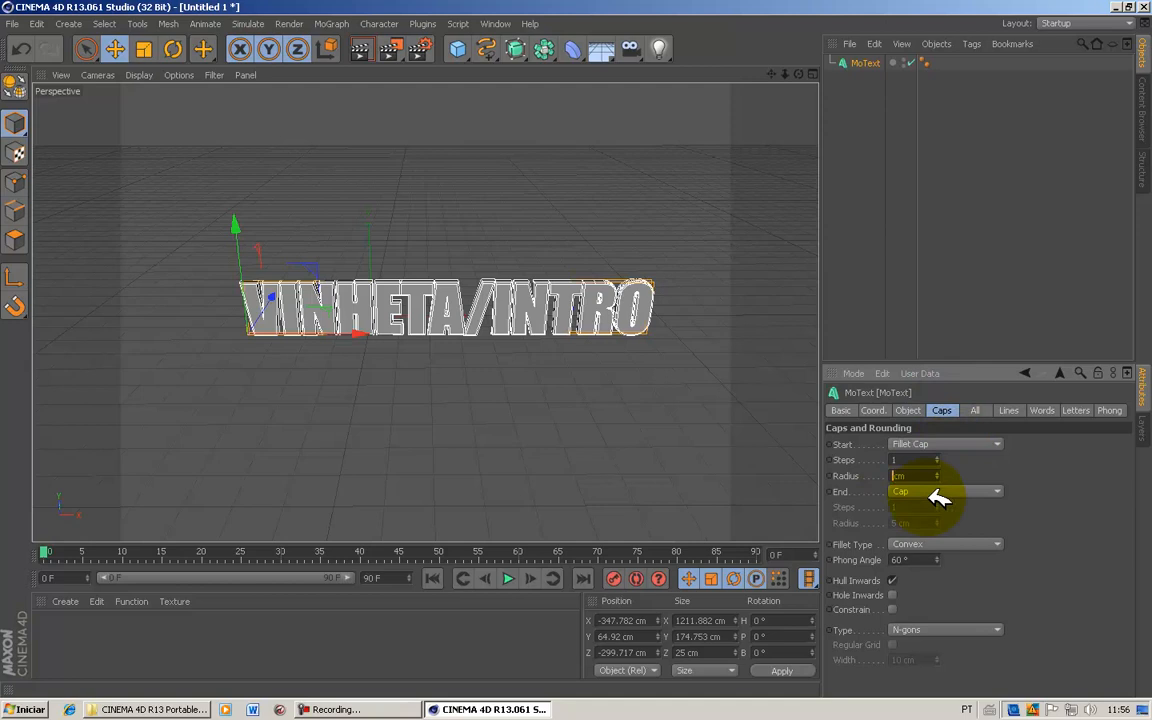
pyautogui.press('Return')
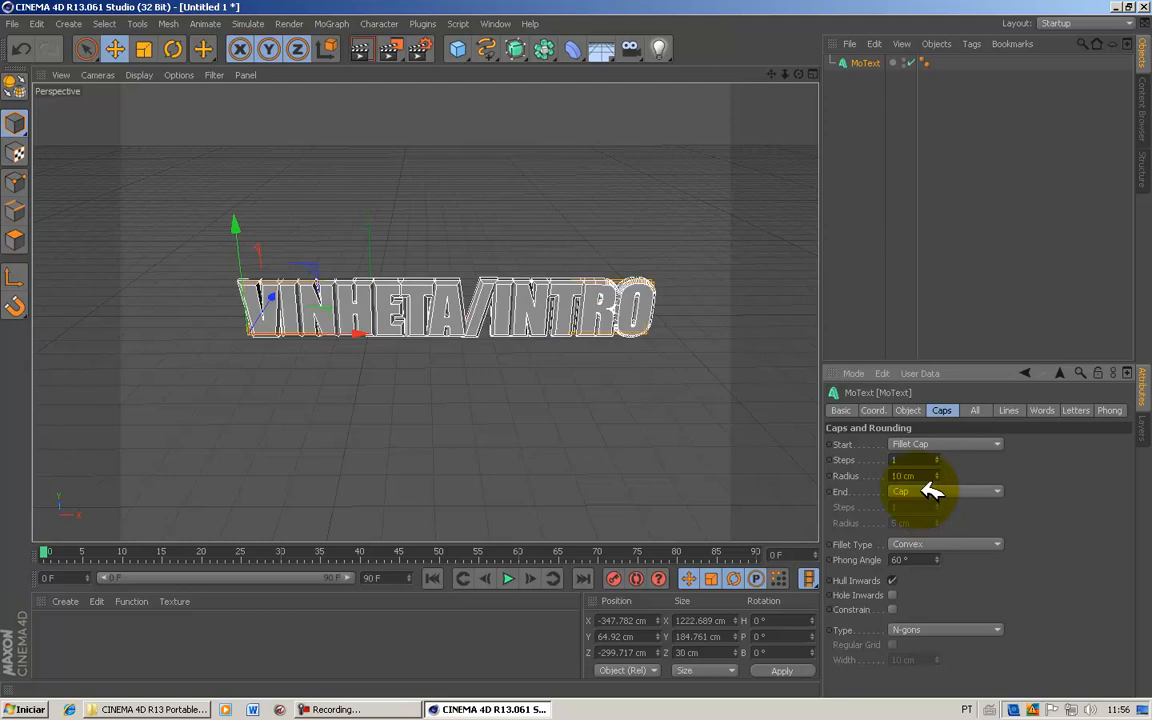
pyautogui.click(630, 249)
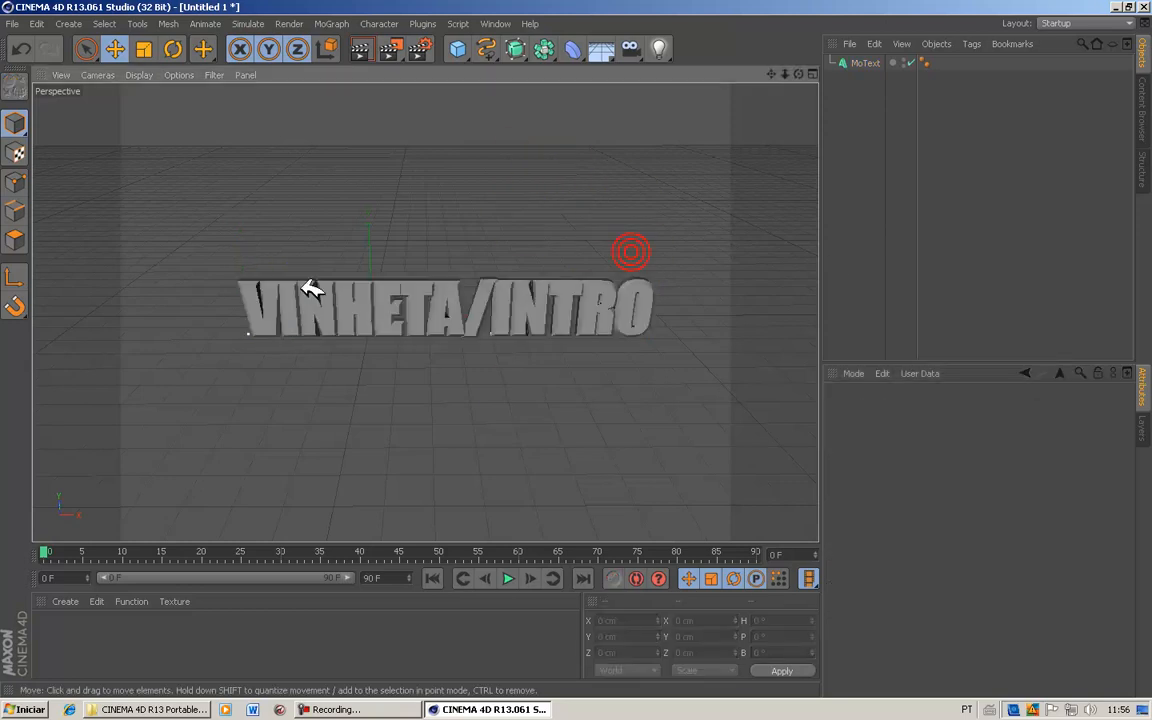
pyautogui.click(498, 316)
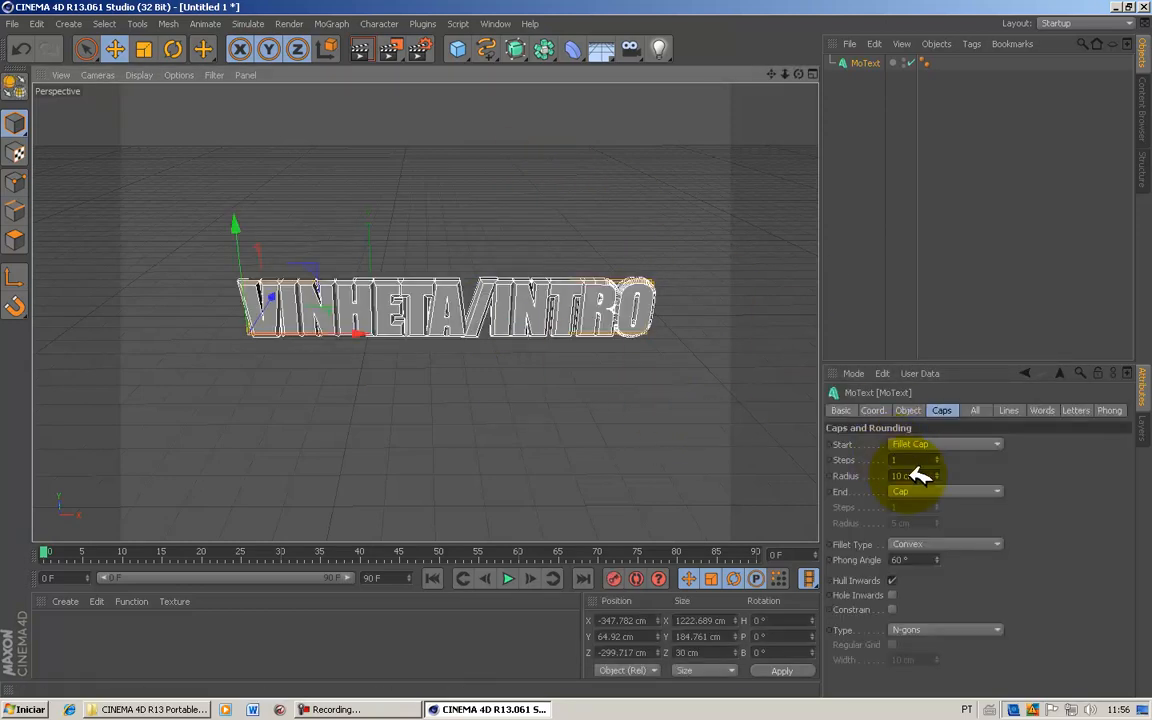
# Step: Set the render output size to 1270 pixels wide and 800 pixels high
pyautogui.click(343, 27)
pyautogui.click(303, 22)
pyautogui.click(419, 49)
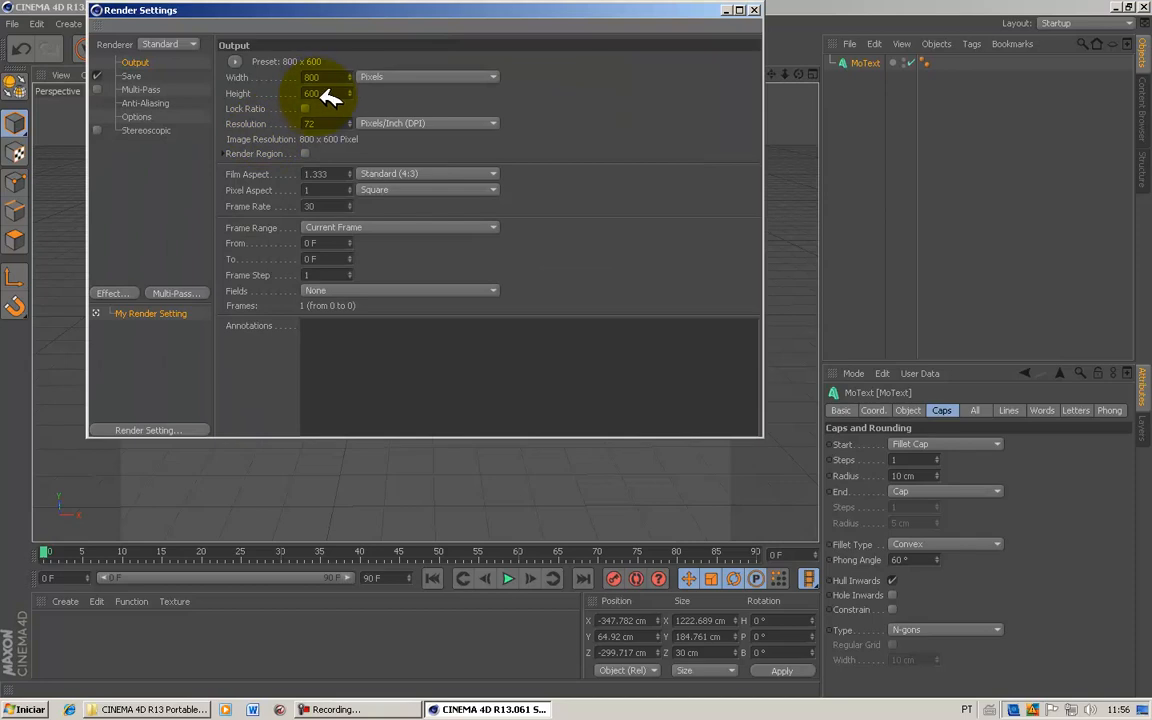
pyautogui.click(372, 77)
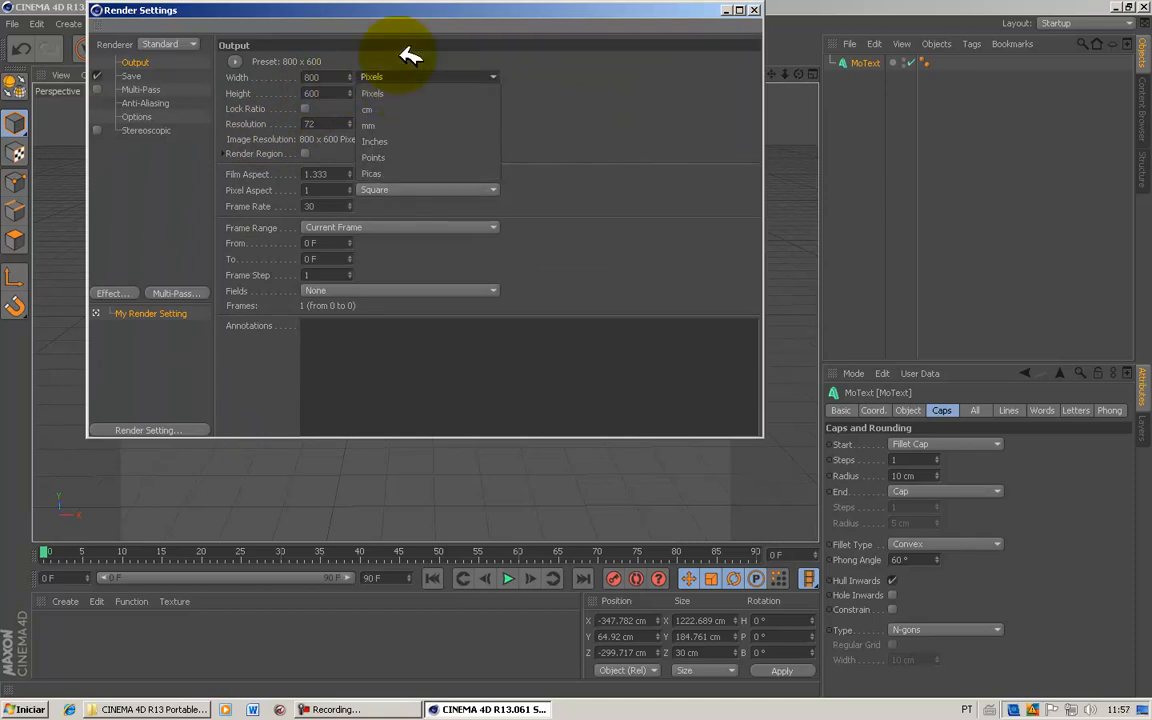
pyautogui.click(406, 55)
pyautogui.click(334, 77)
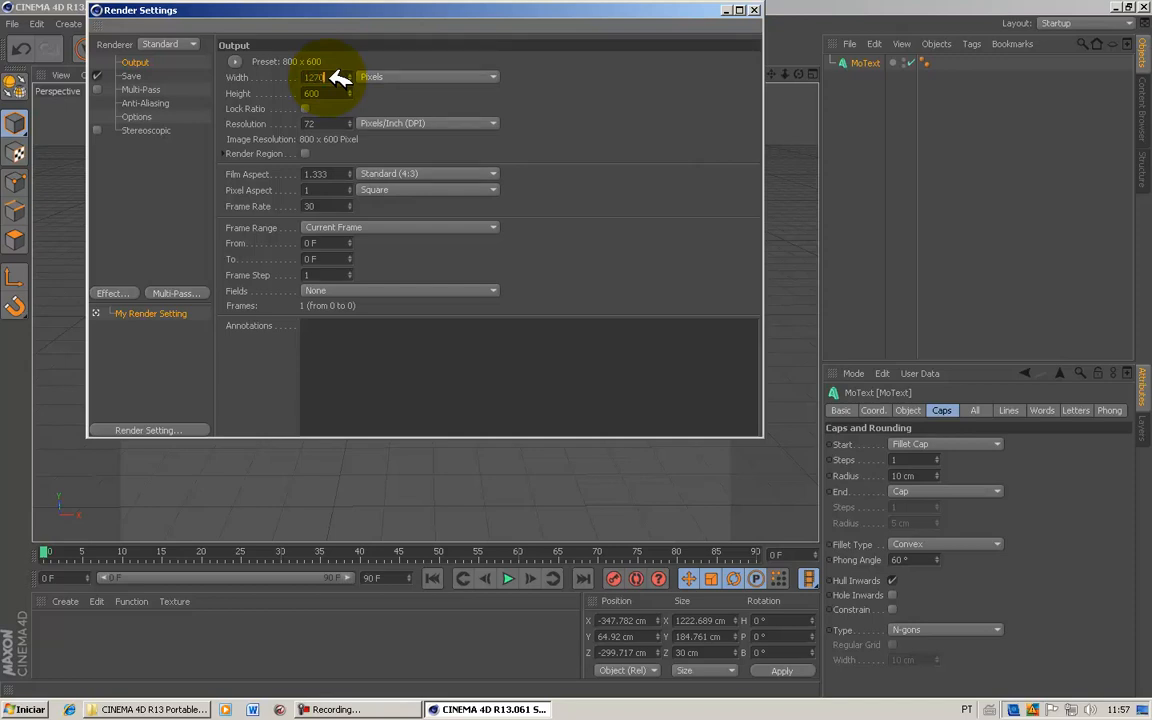
pyautogui.write('1270')
pyautogui.press('Return')
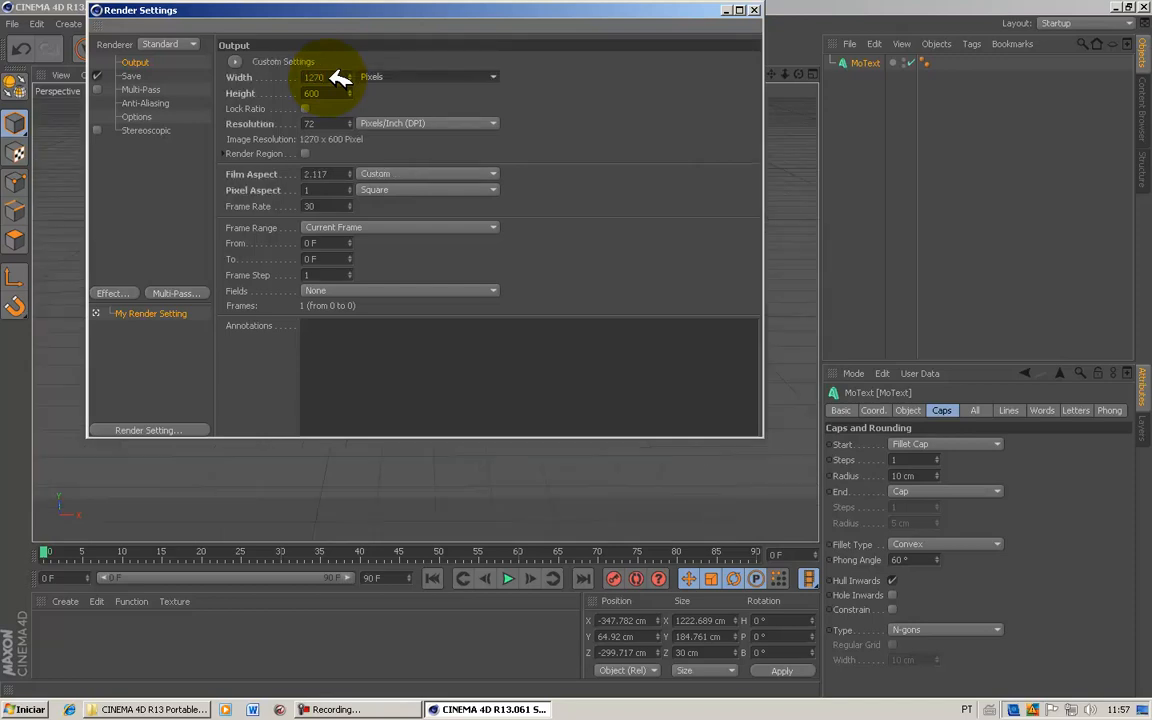
pyautogui.click(327, 93)
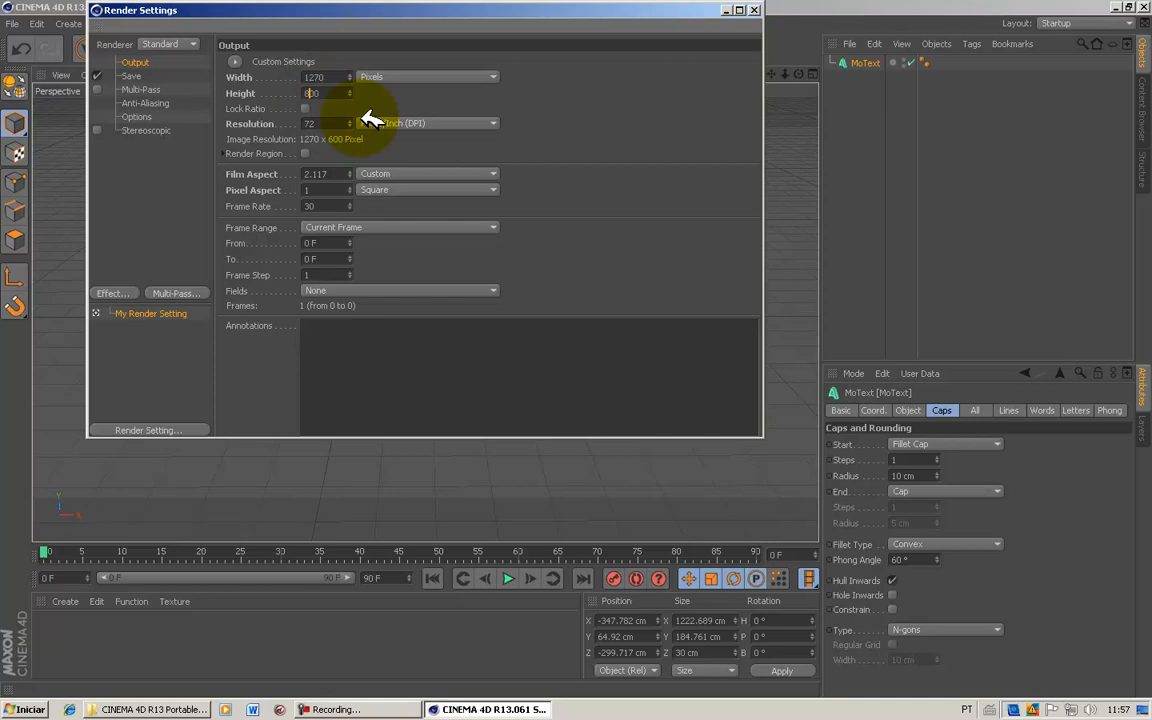
pyautogui.write('800')
pyautogui.press('Return')
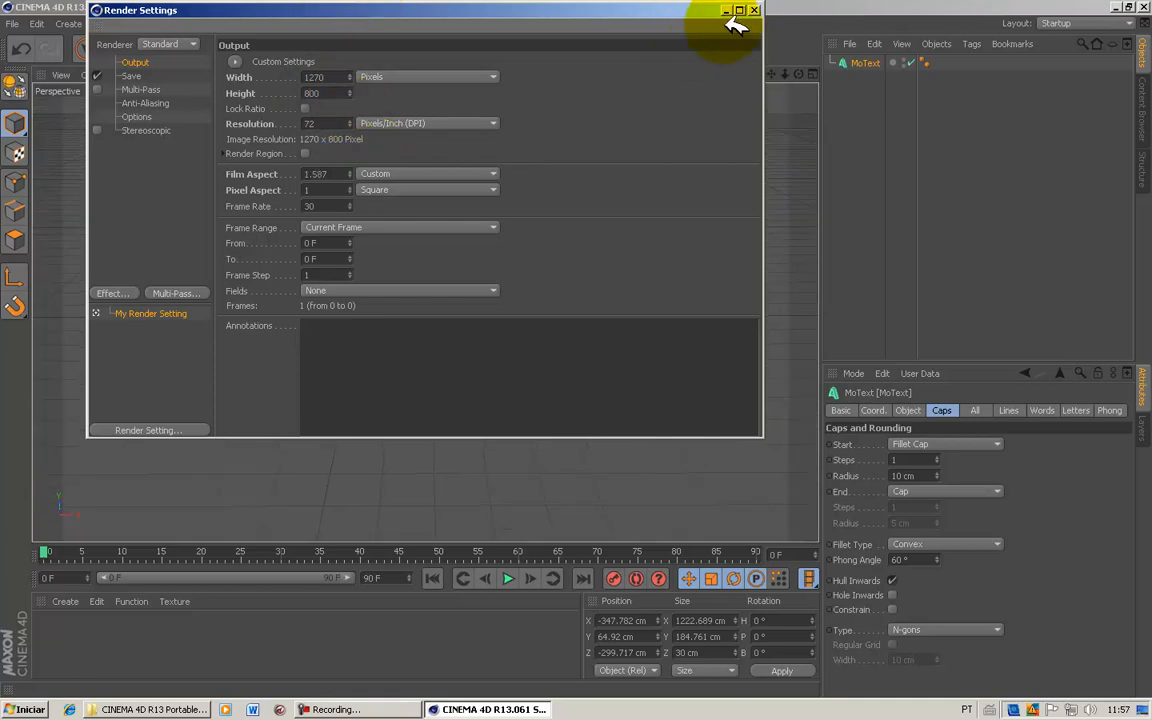
pyautogui.click(754, 10)
# Step: Deselect the VINHETA/INTRO text and create a new material
pyautogui.click(478, 182)
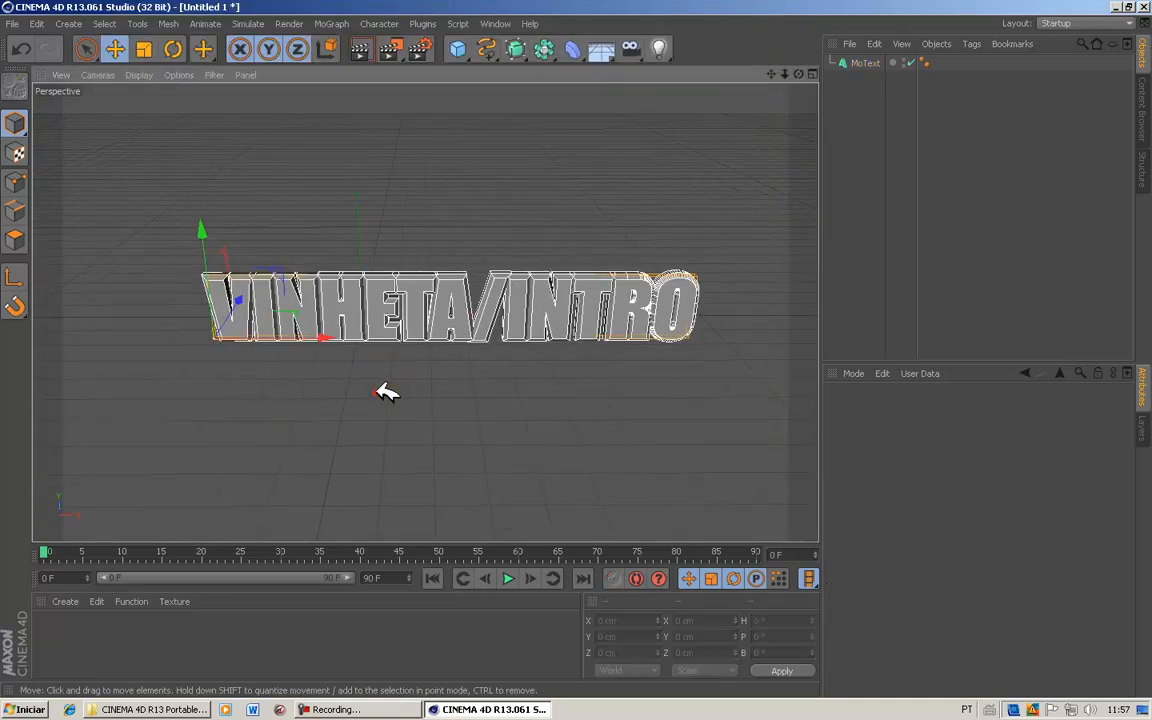
pyautogui.click(688, 344)
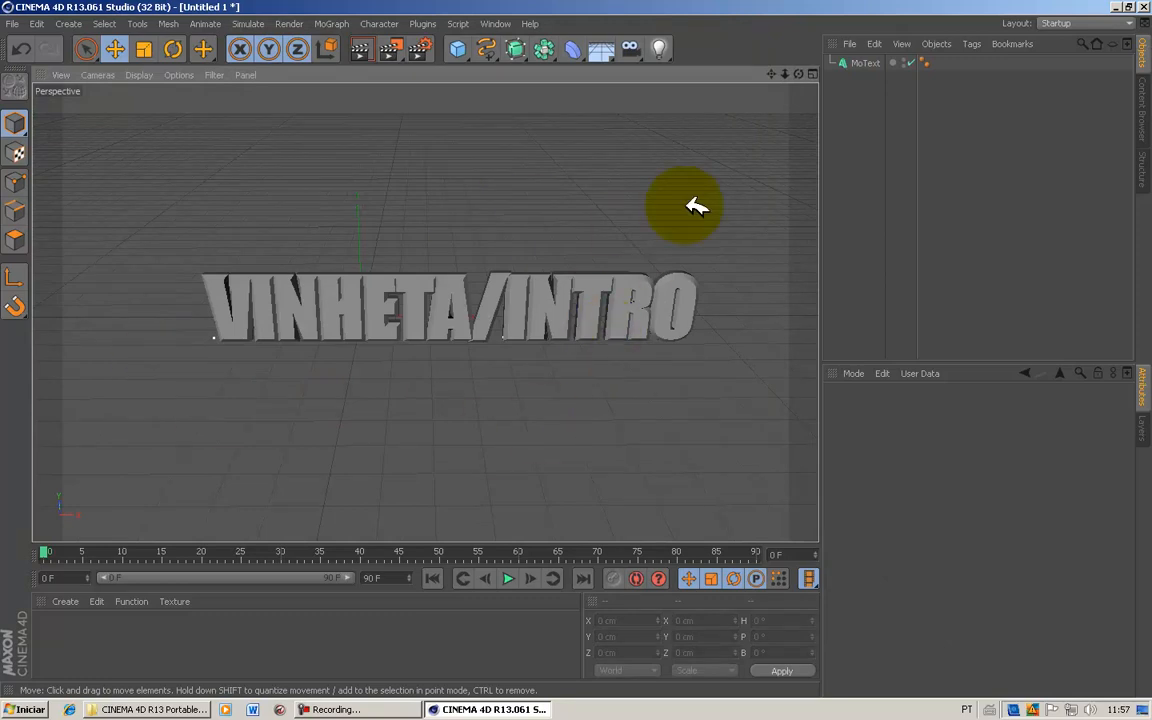
pyautogui.moveTo(798, 74); pyautogui.dragTo(586, 349)
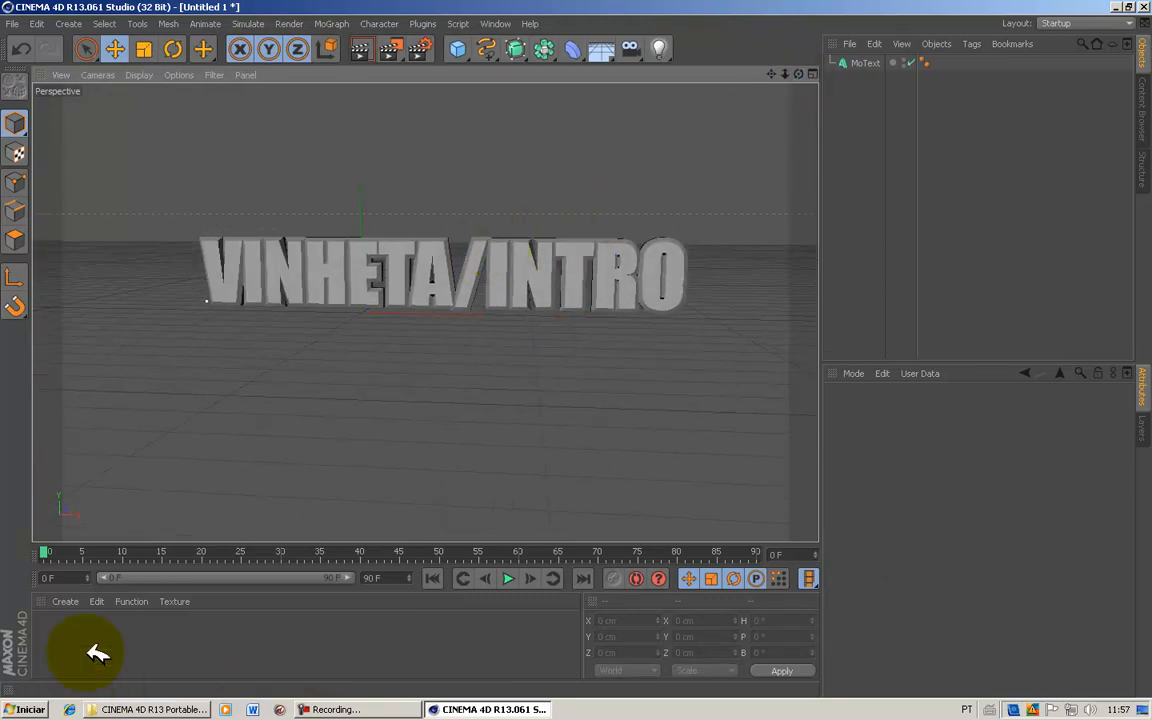
pyautogui.click(62, 601)
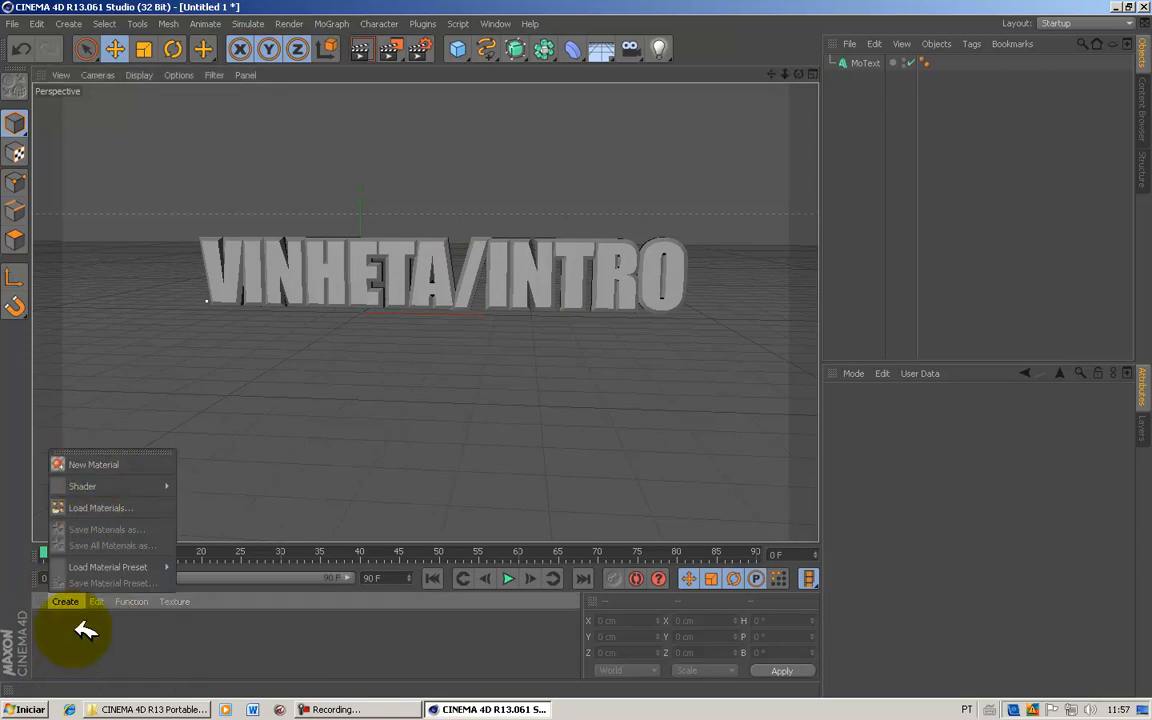
pyautogui.click(73, 633)
pyautogui.click(77, 600)
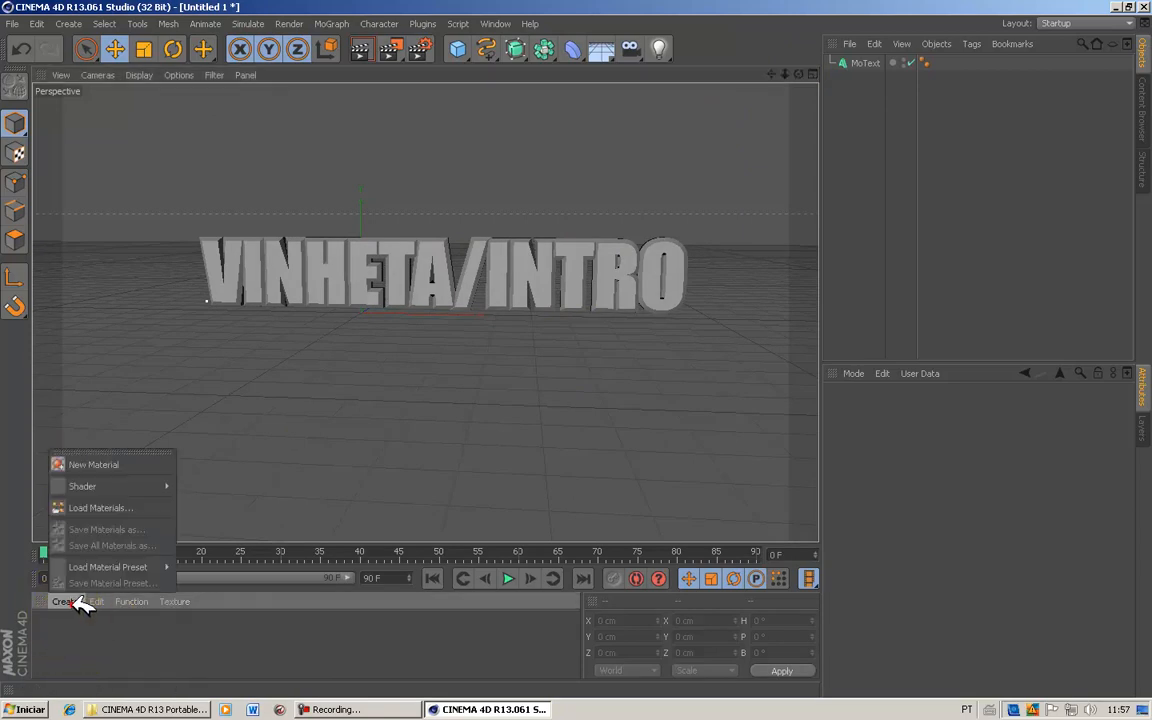
pyautogui.click(93, 466)
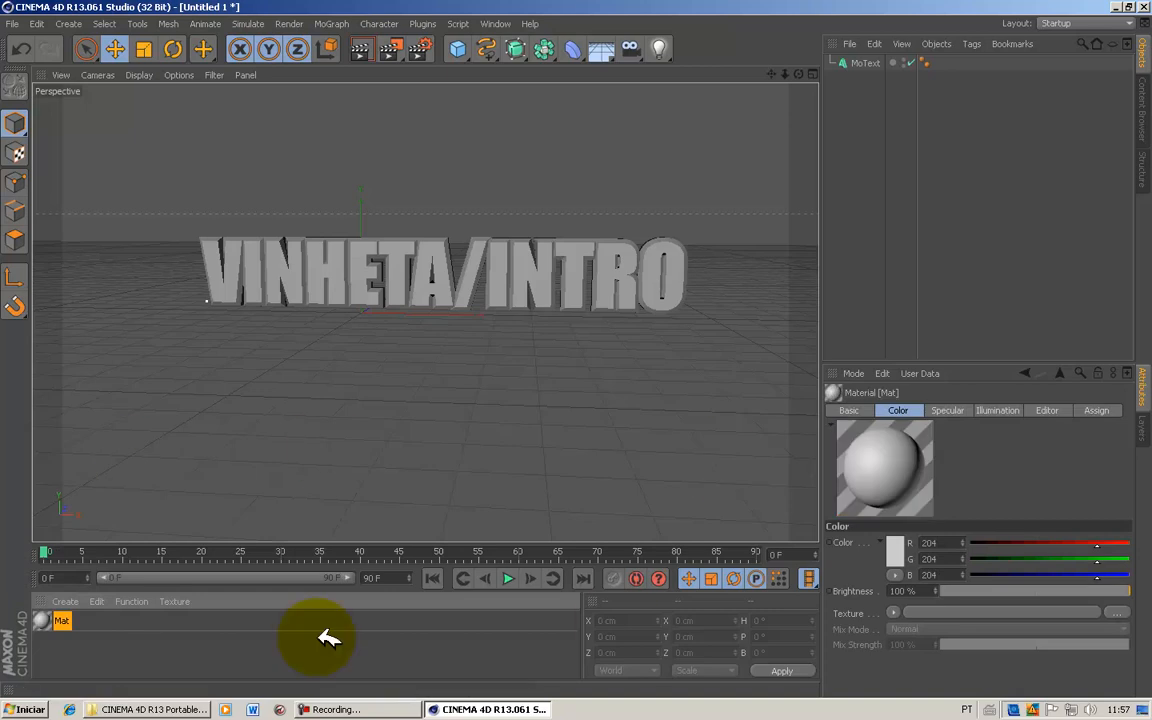
# Step: Change the new material's color to dark red with RGB 187, 0, 0
pyautogui.doubleClick(47, 617)
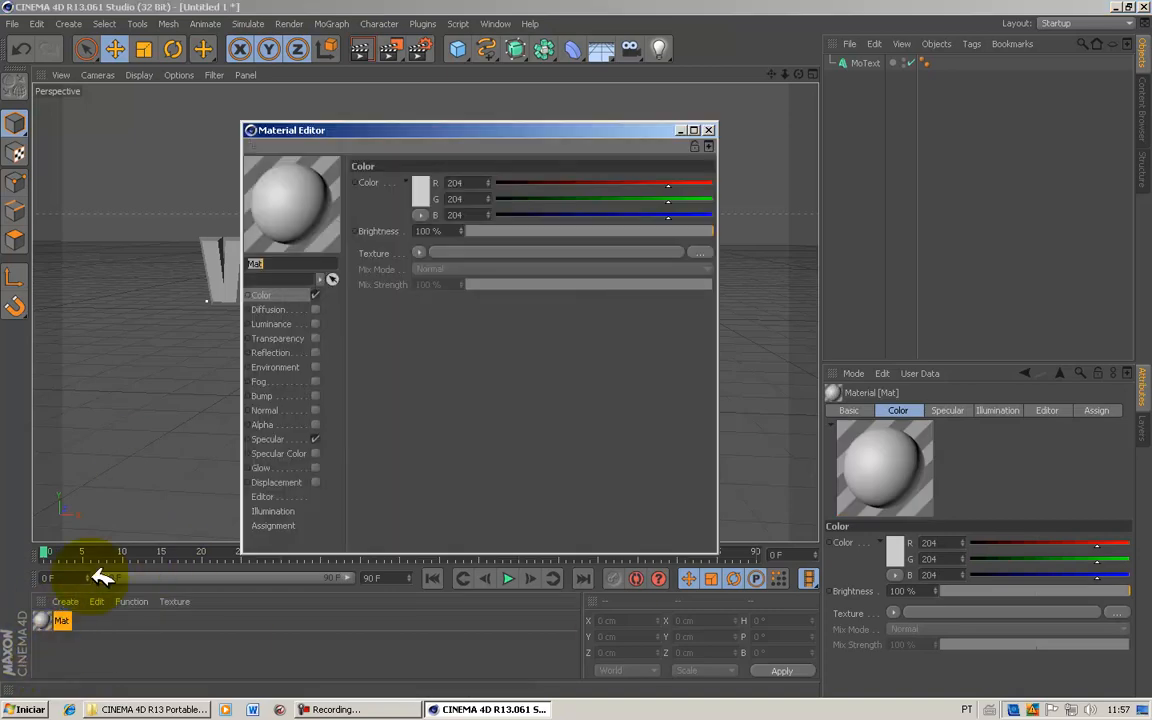
pyautogui.click(421, 189)
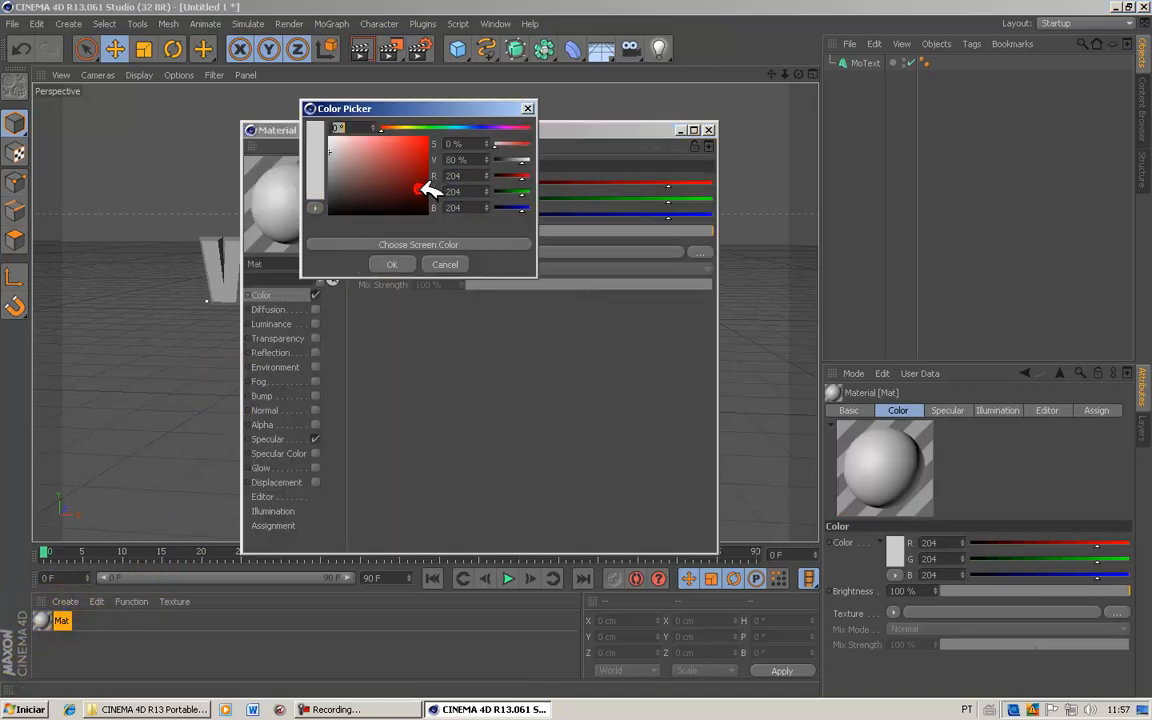
pyautogui.moveTo(340, 150); pyautogui.dragTo(428, 157)
pyautogui.click(404, 264)
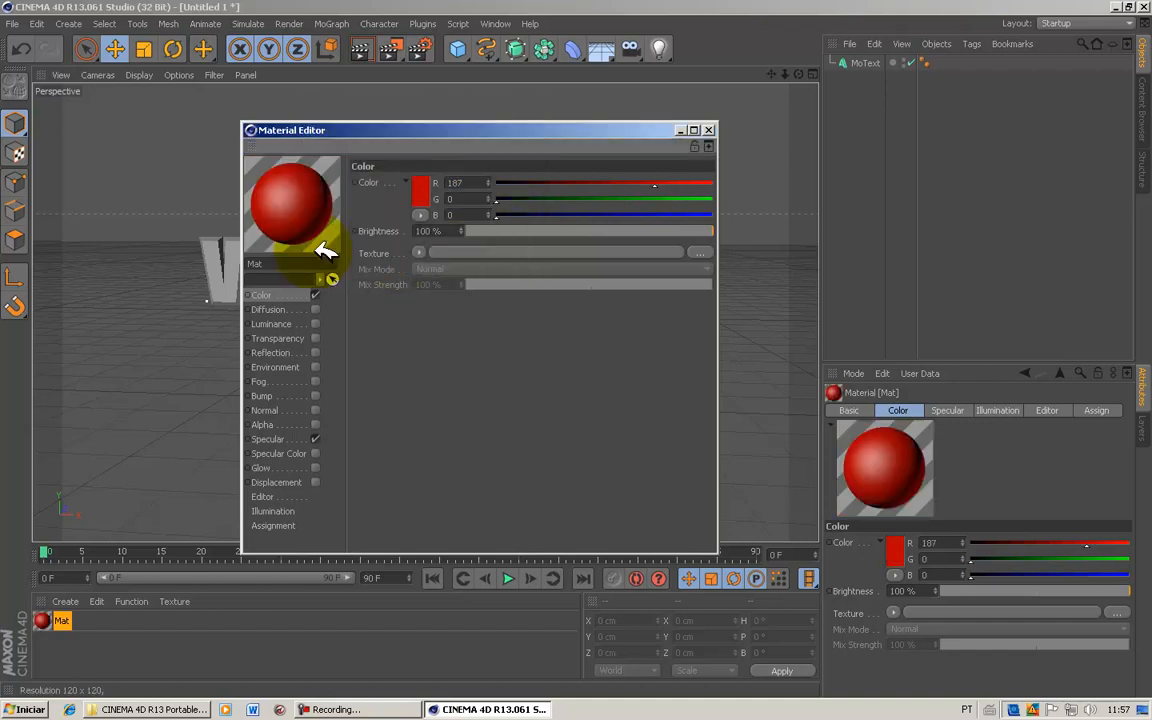
# Step: Try the Diffusion and Transparency channels on the red material, switching each off again
pyautogui.click(315, 310)
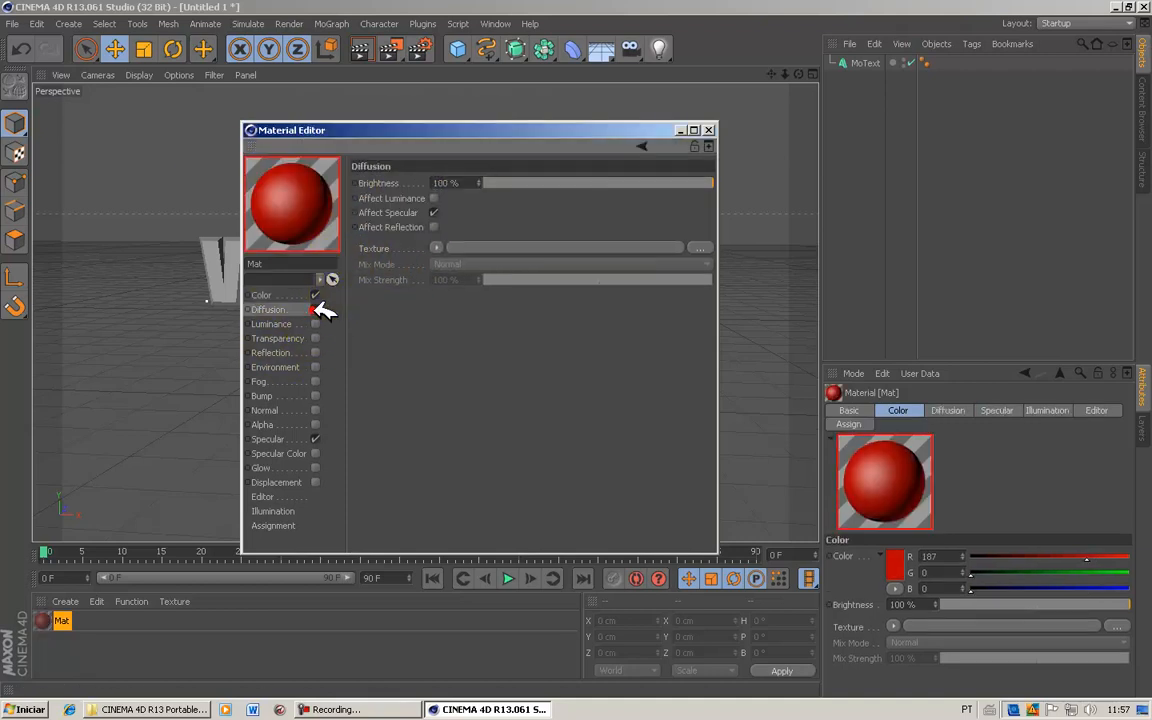
pyautogui.click(316, 310)
pyautogui.click(315, 339)
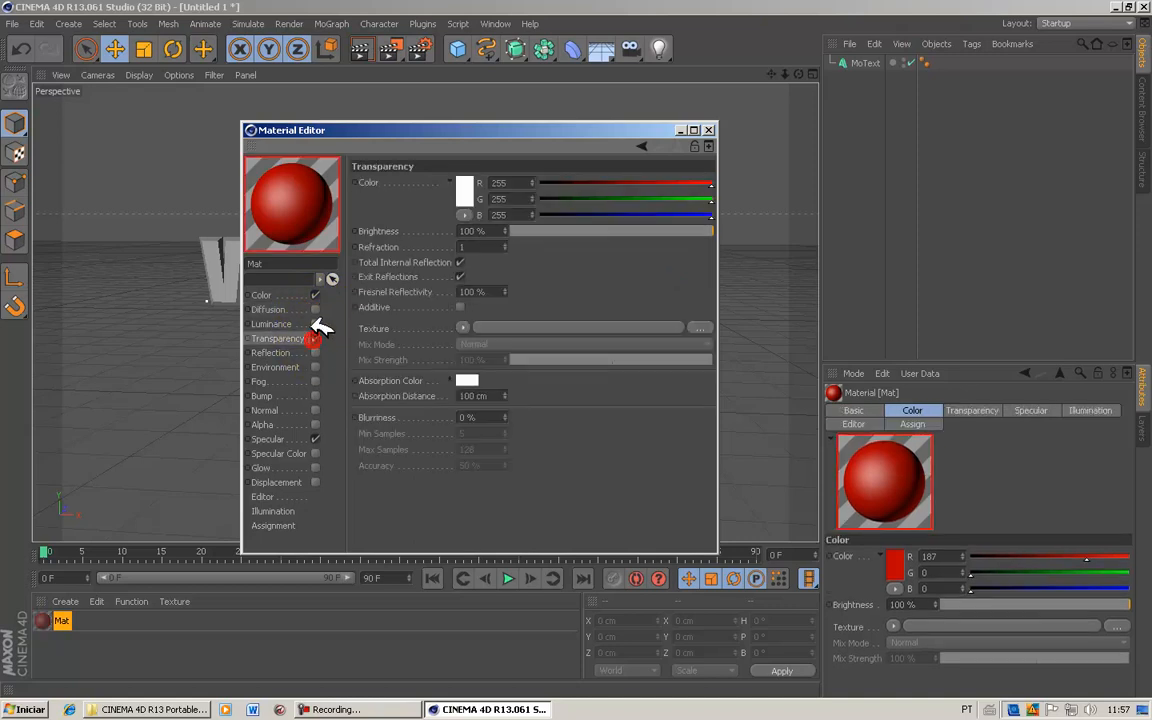
pyautogui.click(315, 339)
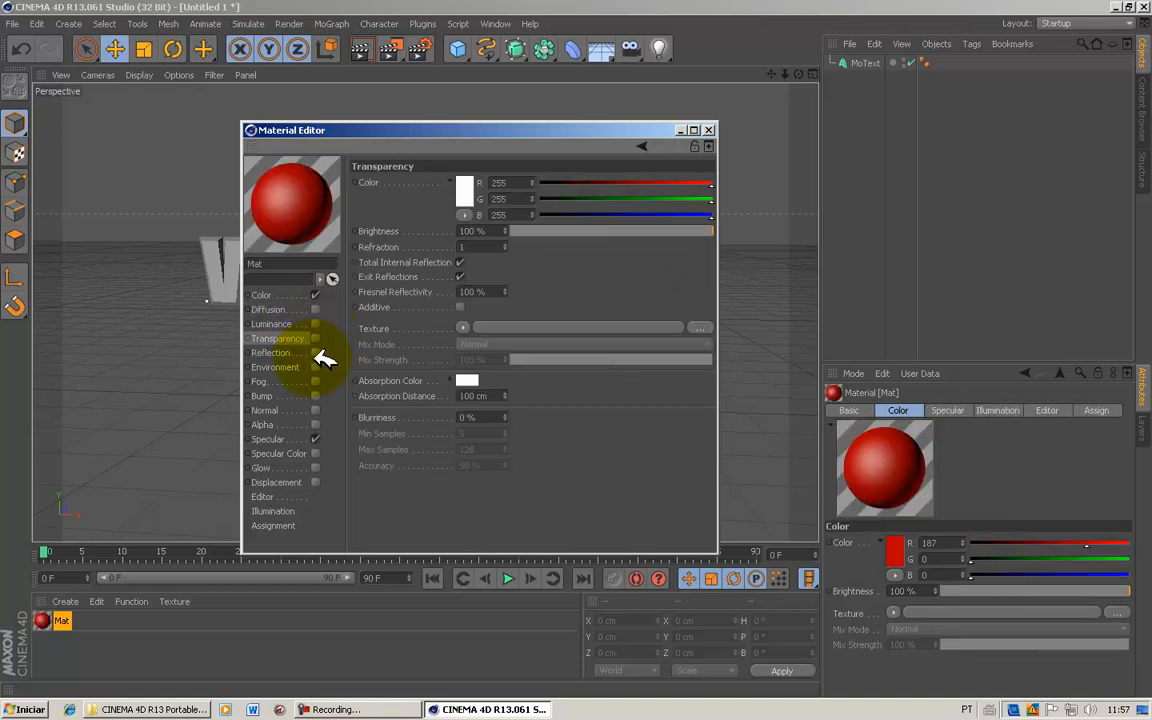
pyautogui.click(315, 339)
pyautogui.click(315, 339)
# Step: Enable the Reflection and Glow channels of the red material, leaving Specular Color off
pyautogui.click(316, 353)
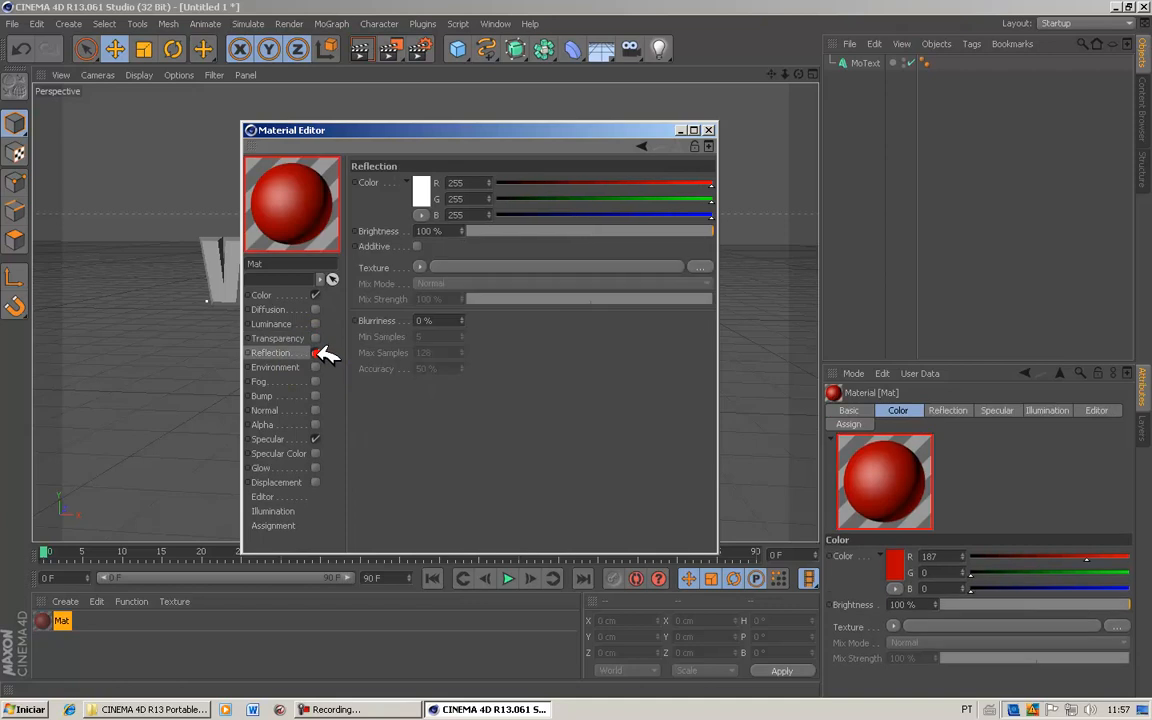
pyautogui.click(316, 453)
pyautogui.click(316, 453)
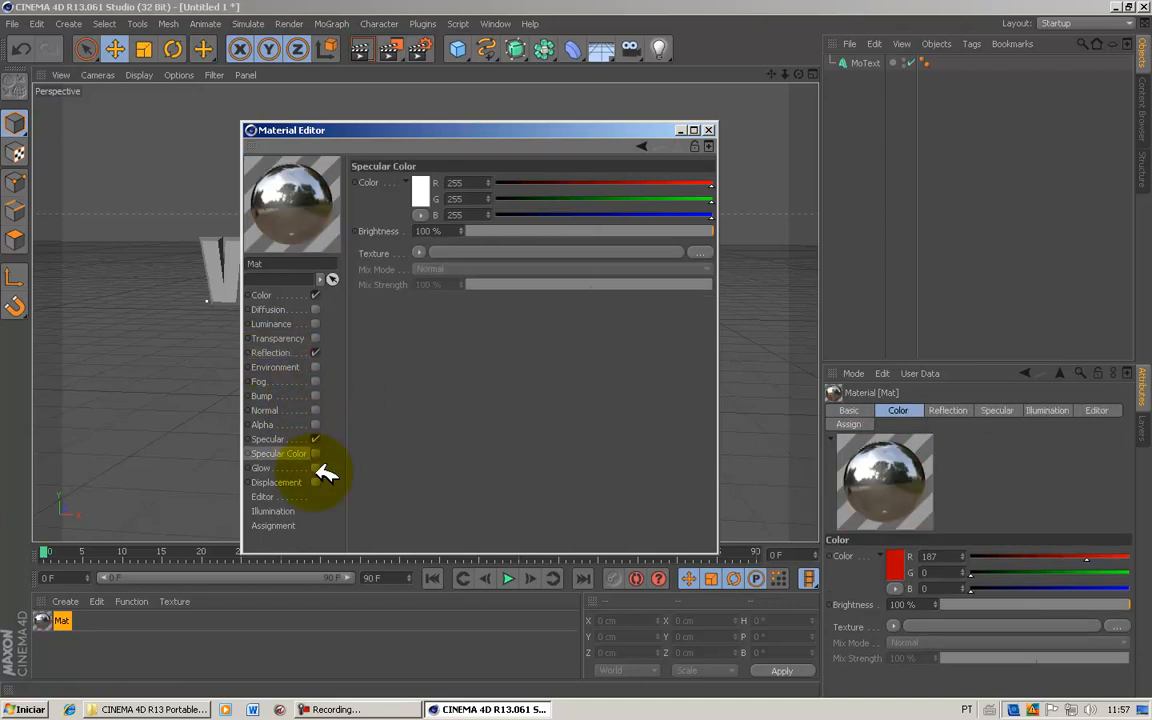
pyautogui.click(316, 468)
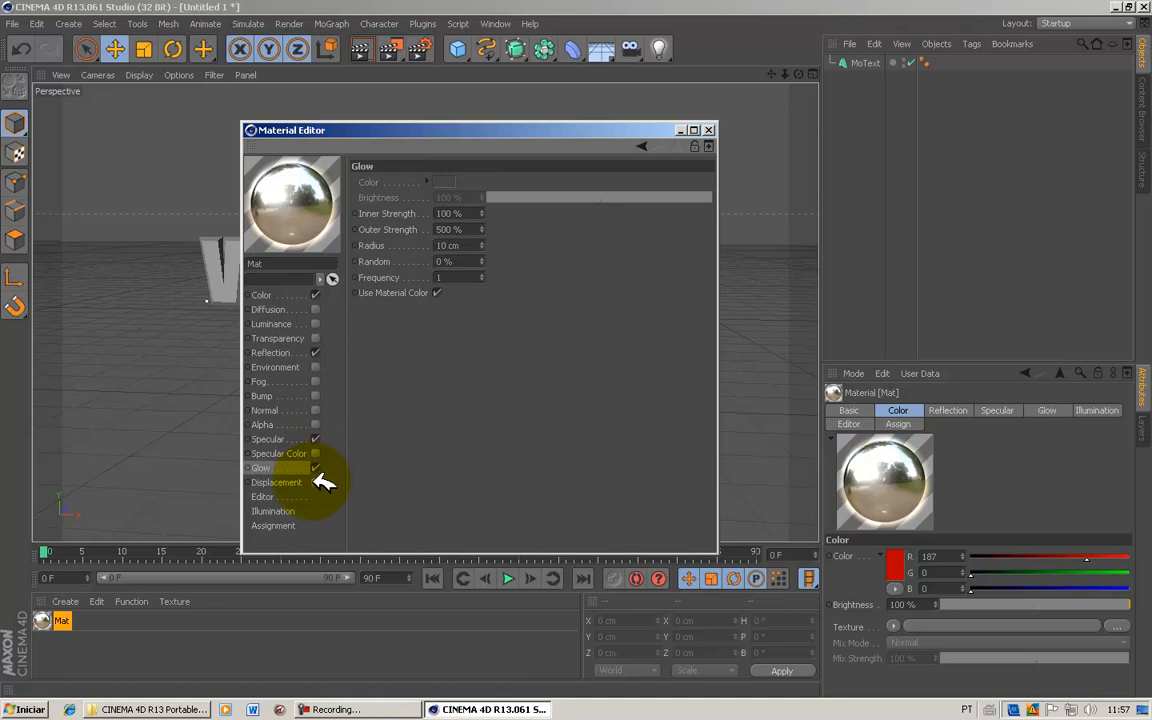
# Step: Try the material's Displacement, Alpha, Normal, Fog, Bump, Environment, Luminance and Diffusion channels, leaving them all off, and view its Editor settings
pyautogui.click(316, 482)
pyautogui.click(316, 482)
pyautogui.click(316, 424)
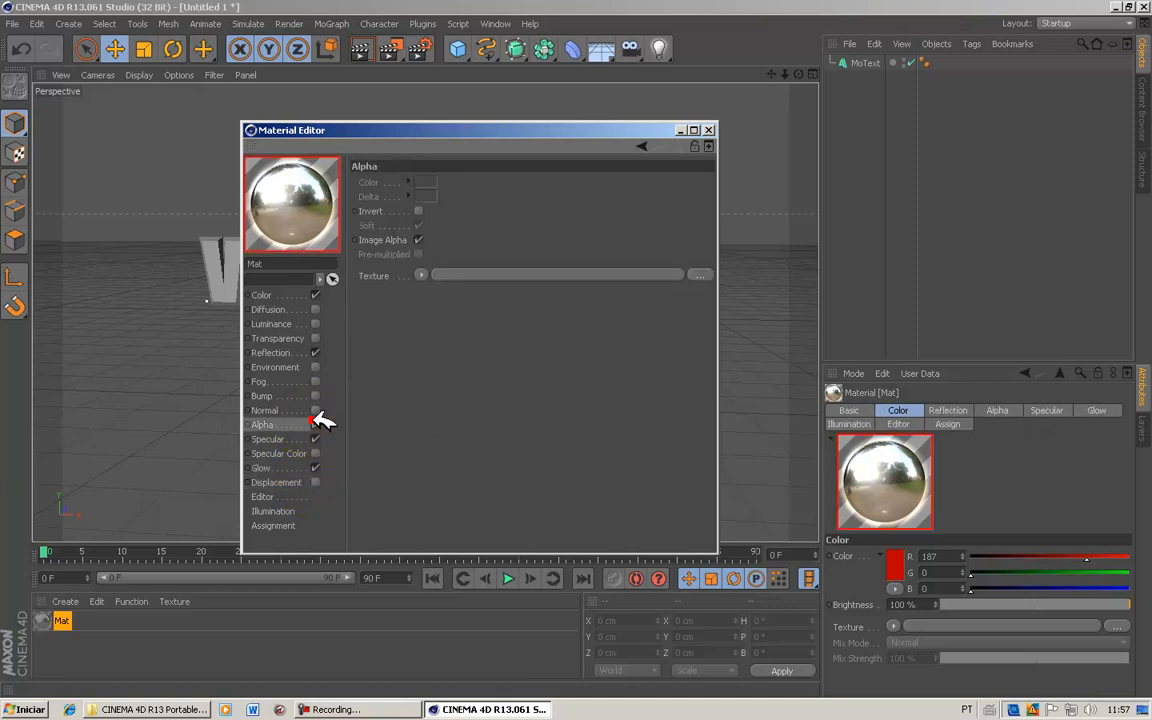
pyautogui.click(316, 424)
pyautogui.click(316, 410)
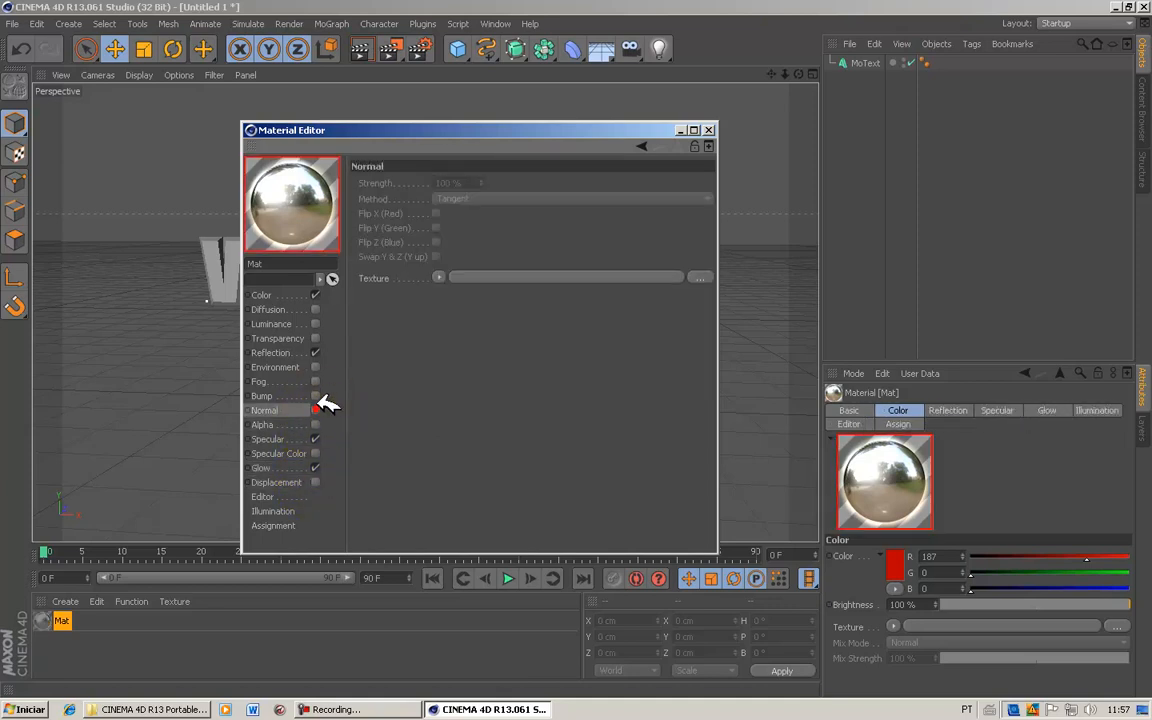
pyautogui.click(316, 381)
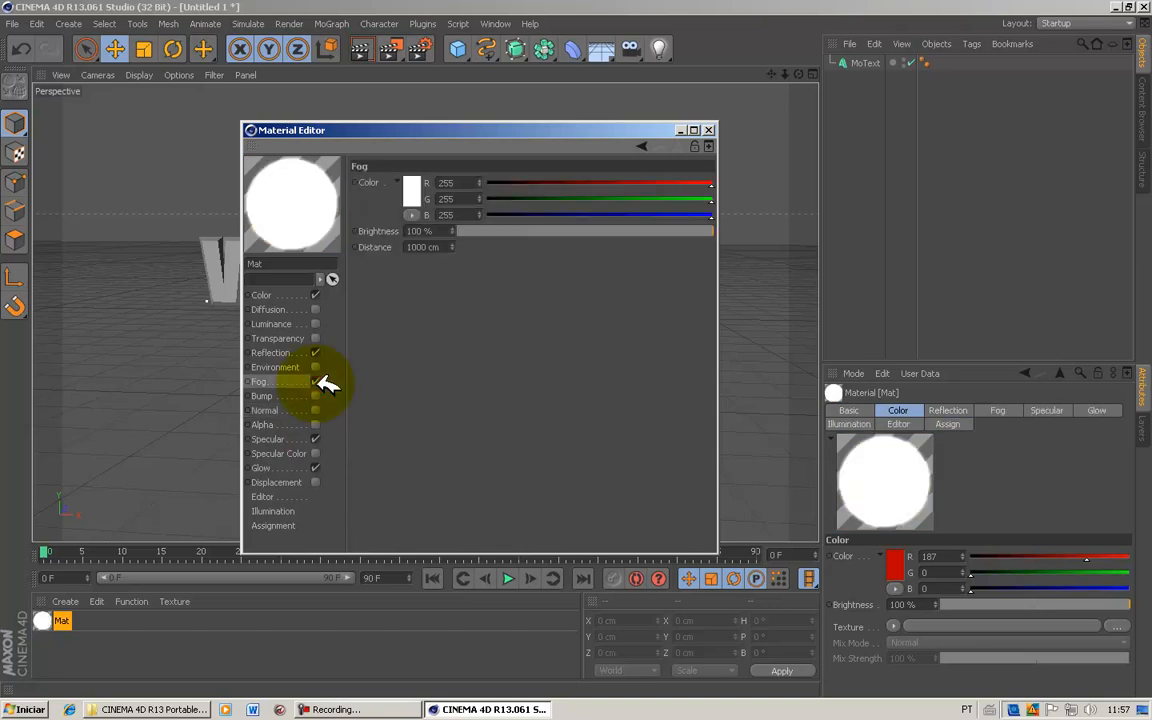
pyautogui.click(316, 381)
pyautogui.click(316, 396)
pyautogui.click(316, 396)
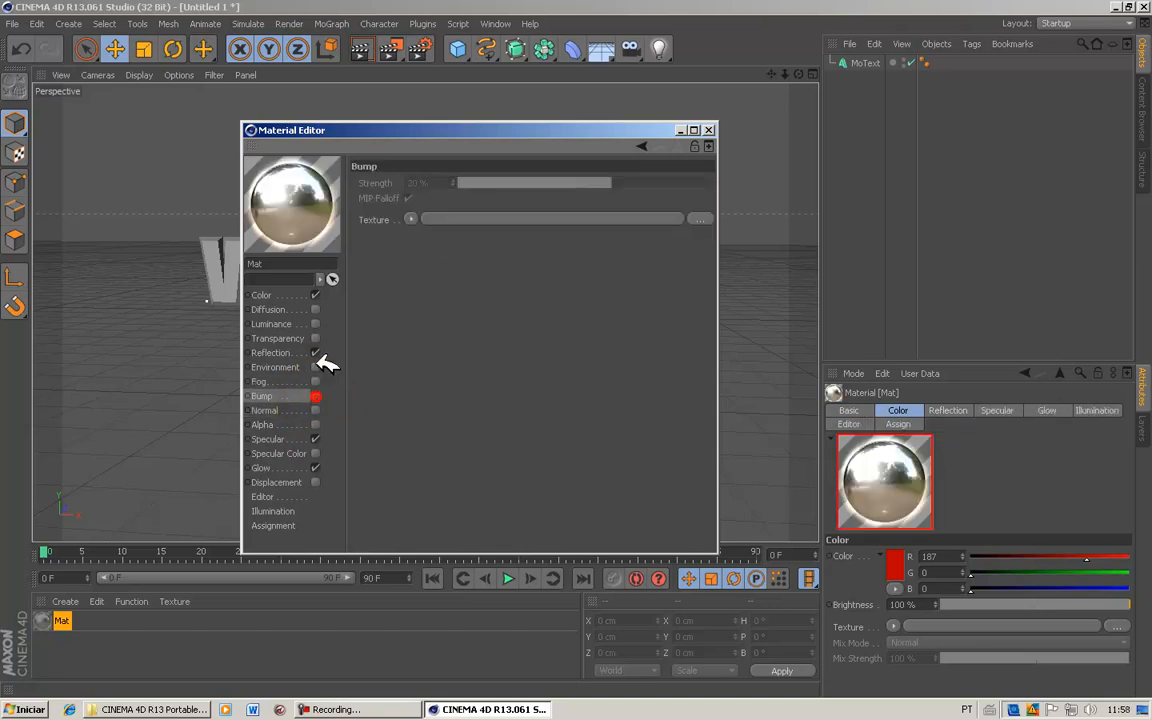
pyautogui.click(316, 367)
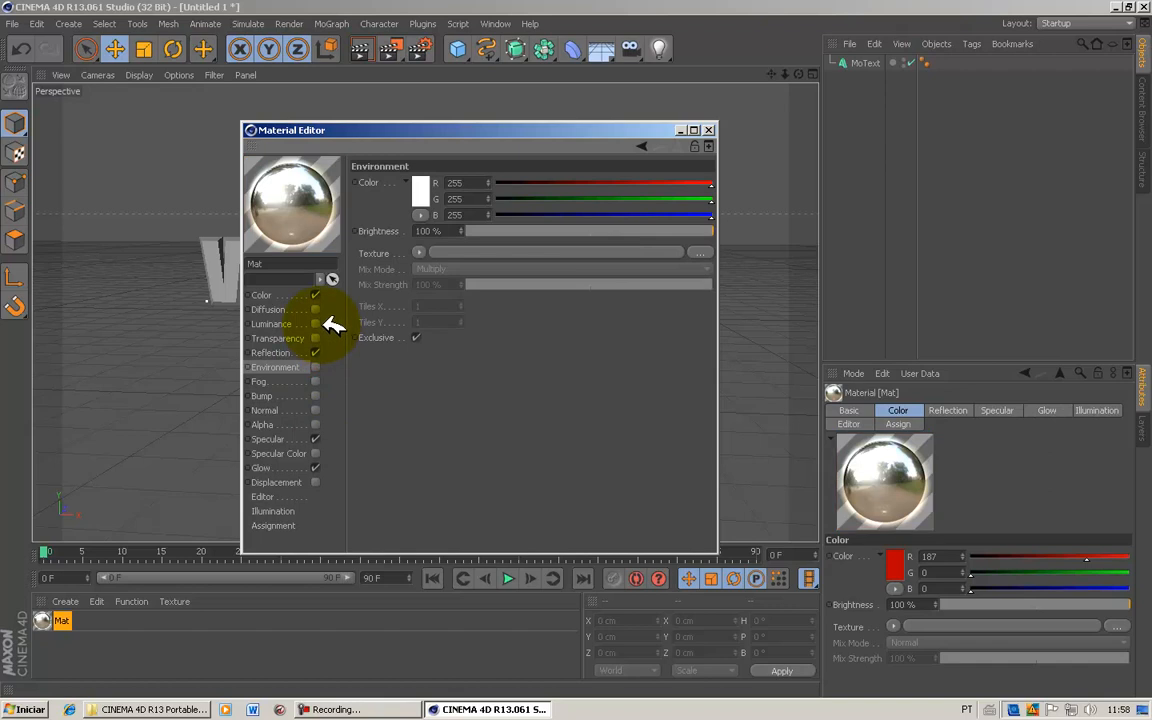
pyautogui.click(316, 324)
pyautogui.click(316, 324)
pyautogui.click(316, 309)
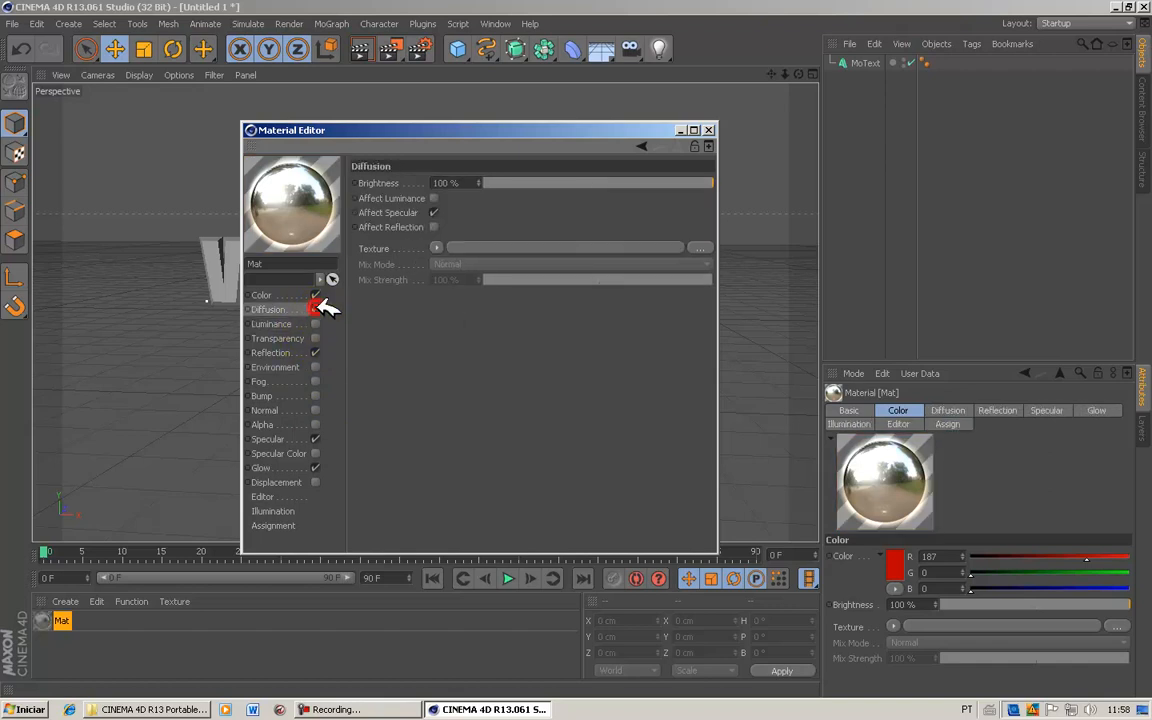
pyautogui.click(316, 410)
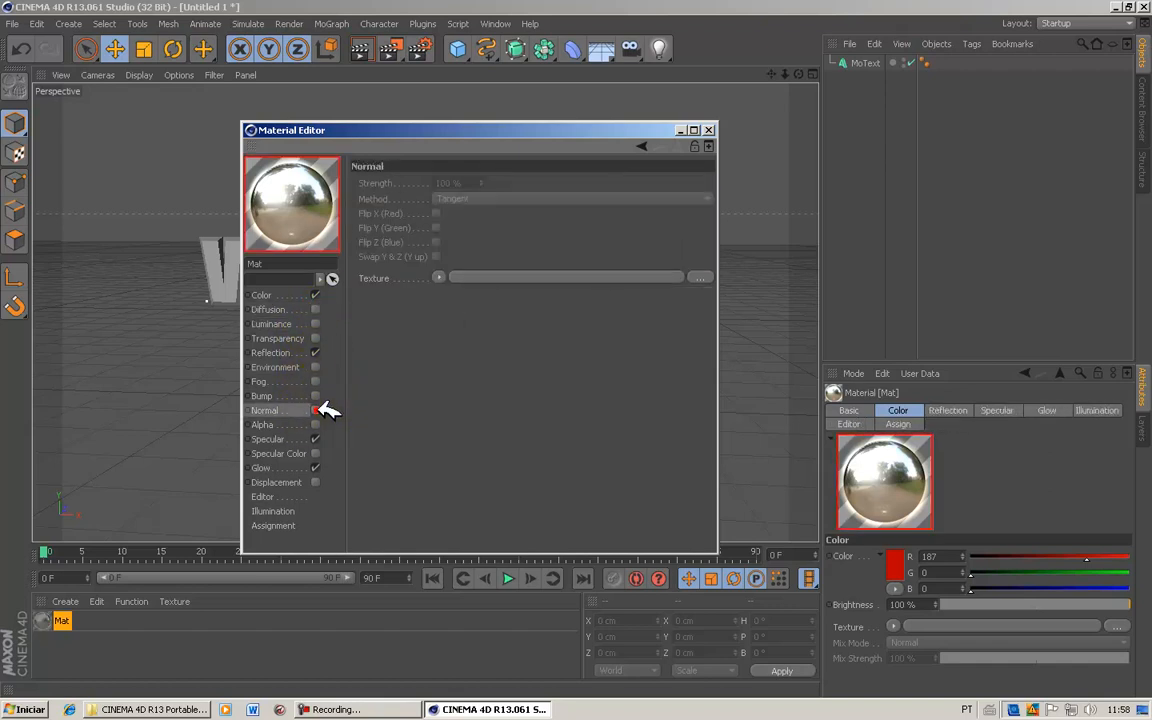
pyautogui.click(316, 482)
pyautogui.click(316, 482)
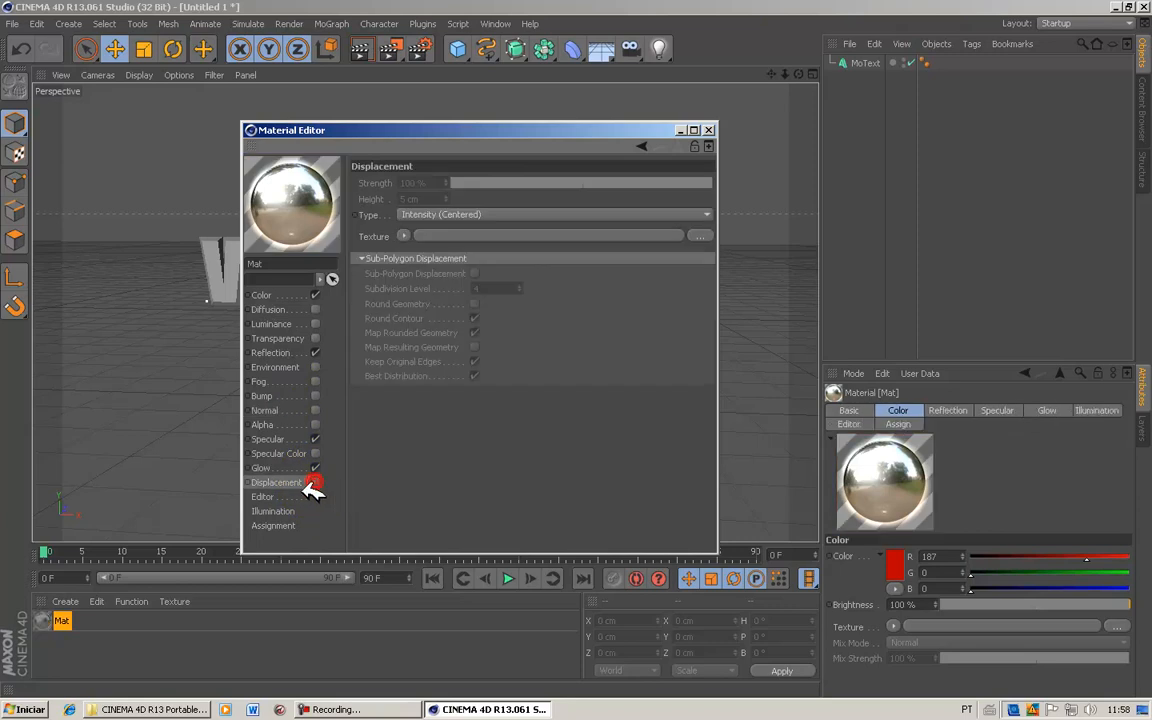
pyautogui.click(290, 497)
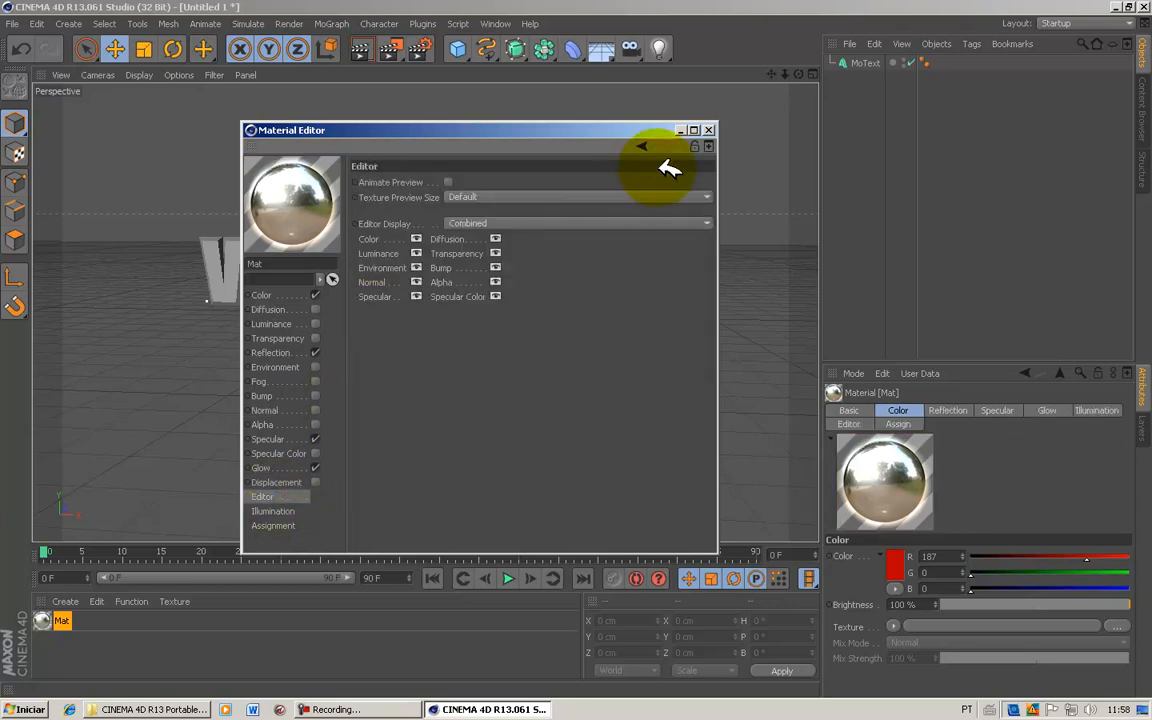
# Step: Close the material settings and apply the reflective red material to the MoText object
pyautogui.click(708, 130)
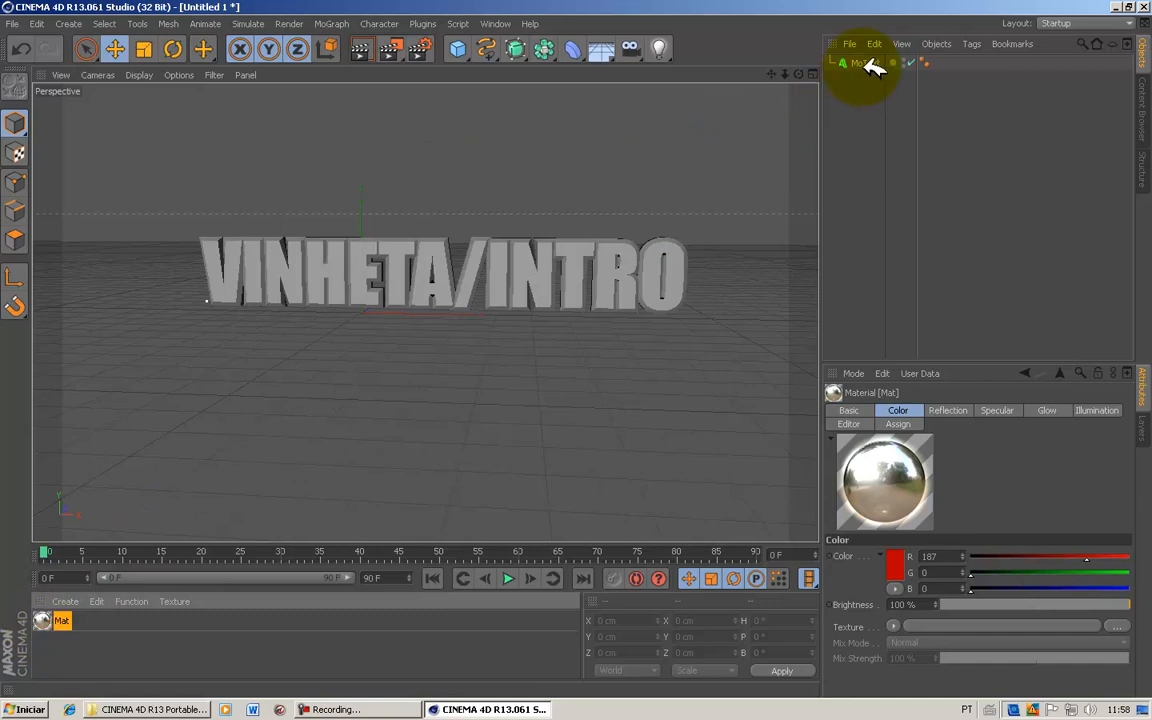
pyautogui.moveTo(873, 66); pyautogui.dragTo(862, 64)
pyautogui.click(659, 347)
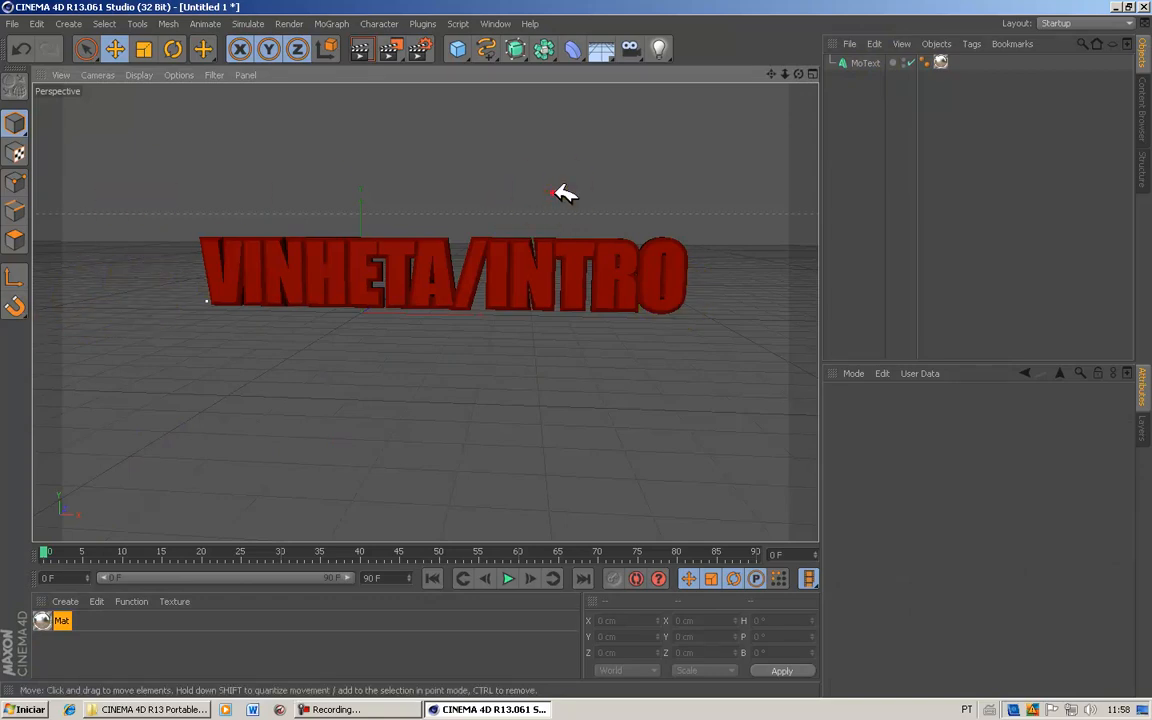
# Step: Move the VINHETA/INTRO text down to about X -347 cm, Y 17 cm, Z -306 cm and deselect it
pyautogui.moveTo(463, 275); pyautogui.dragTo(483, 293)
pyautogui.click(449, 364)
pyautogui.click(514, 314)
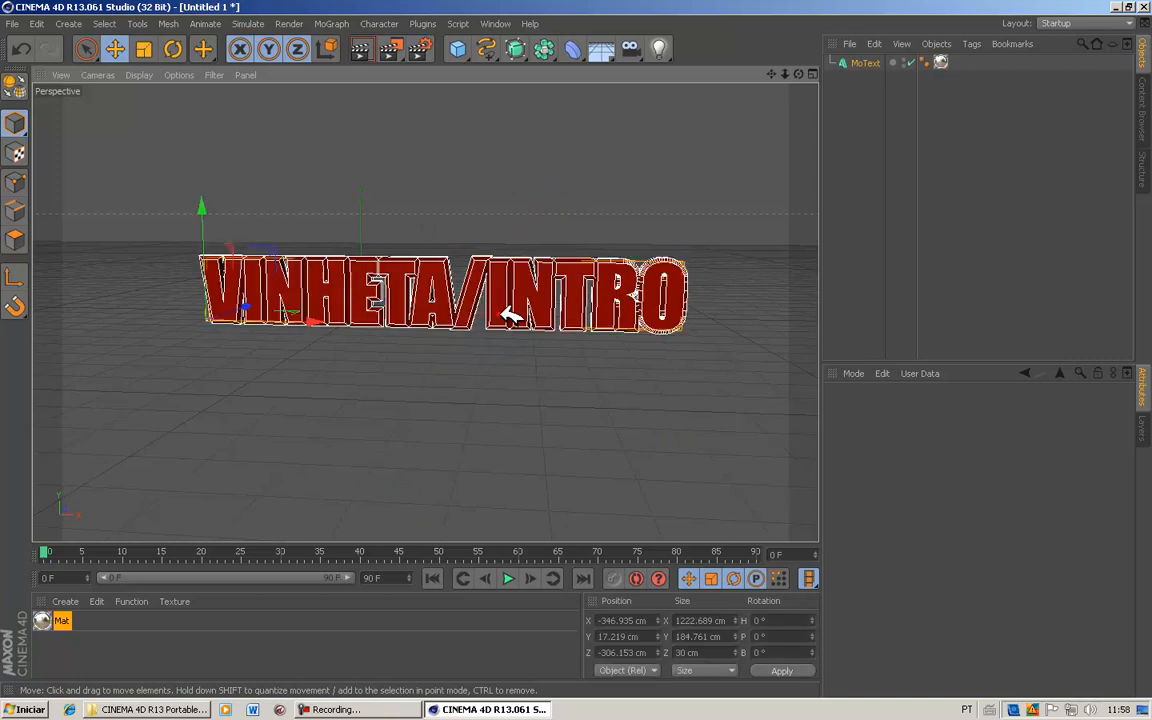
pyautogui.click(500, 357)
pyautogui.click(404, 311)
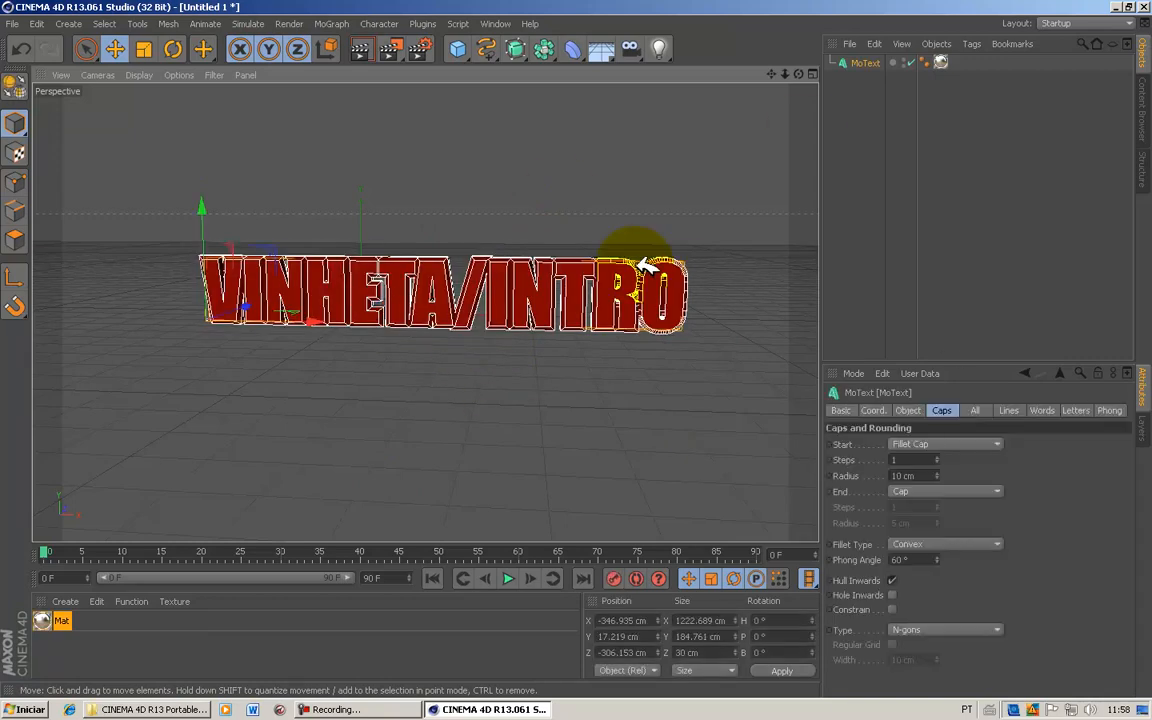
pyautogui.click(545, 418)
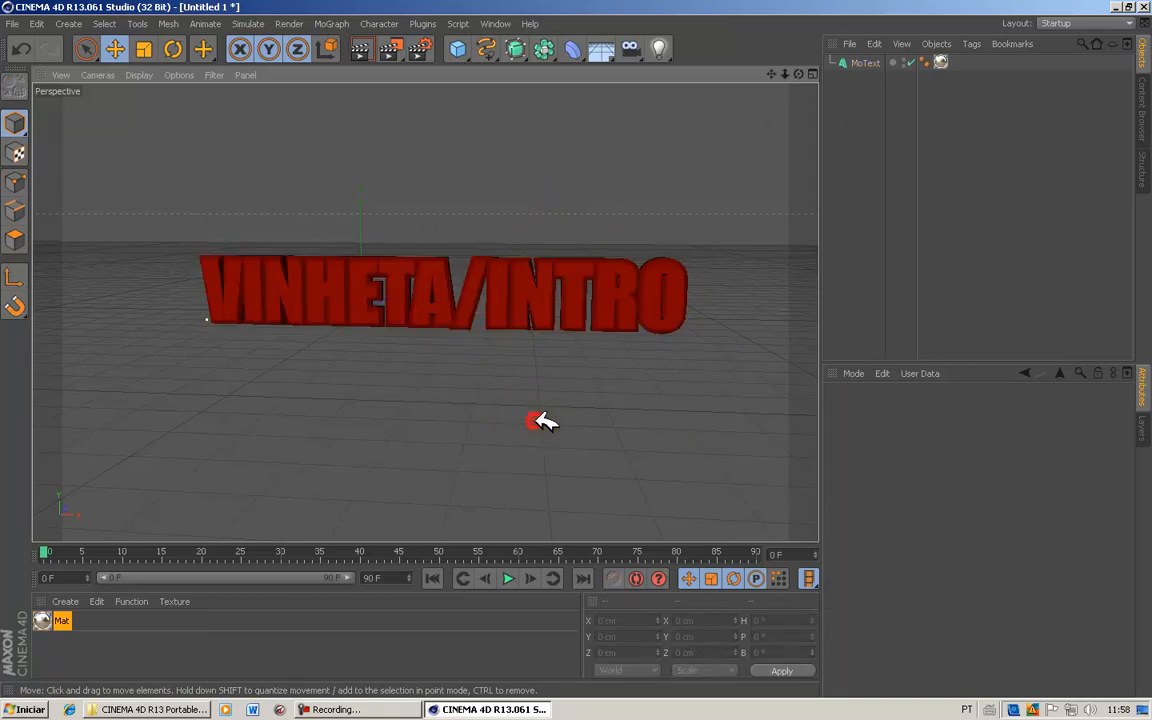
# Step: Play the timeline briefly with the MoText selected and render a preview of the text in the viewport
pyautogui.click(532, 296)
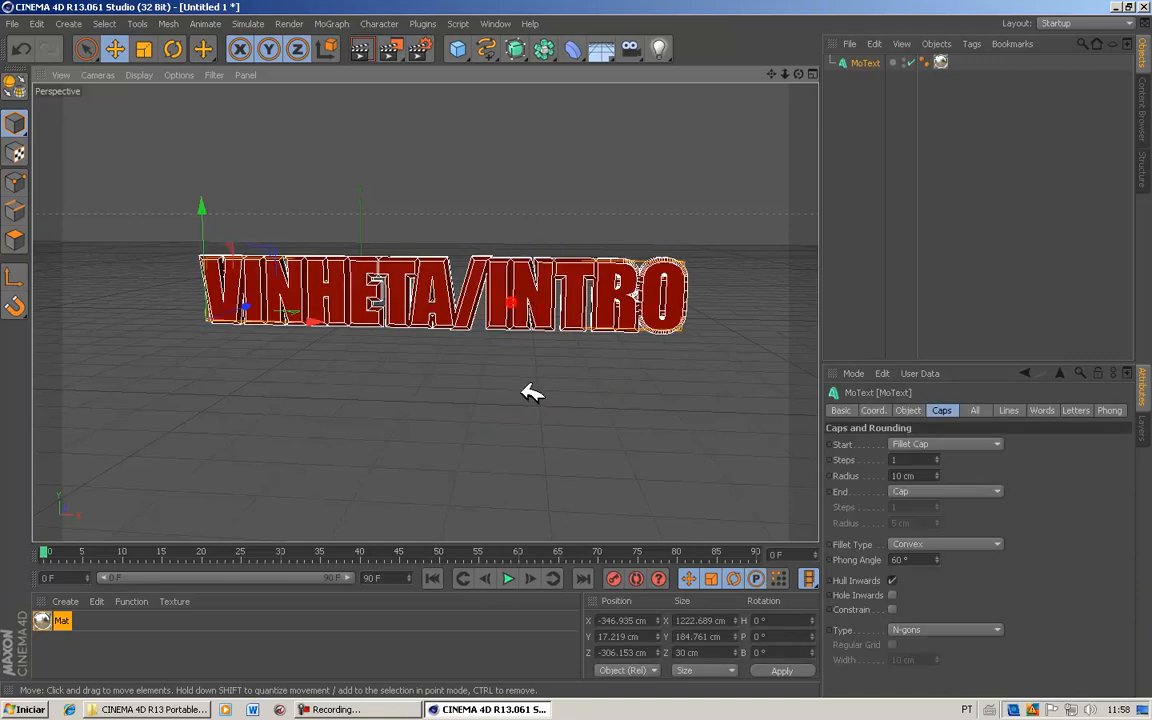
pyautogui.click(508, 578)
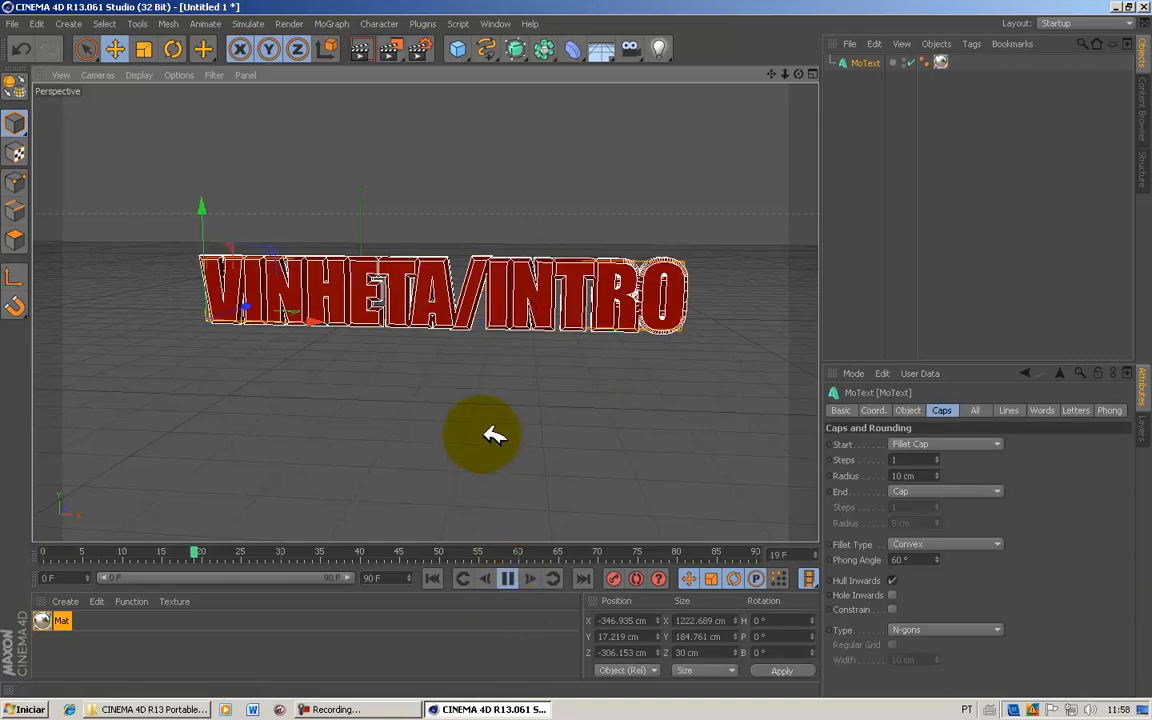
pyautogui.click(510, 579)
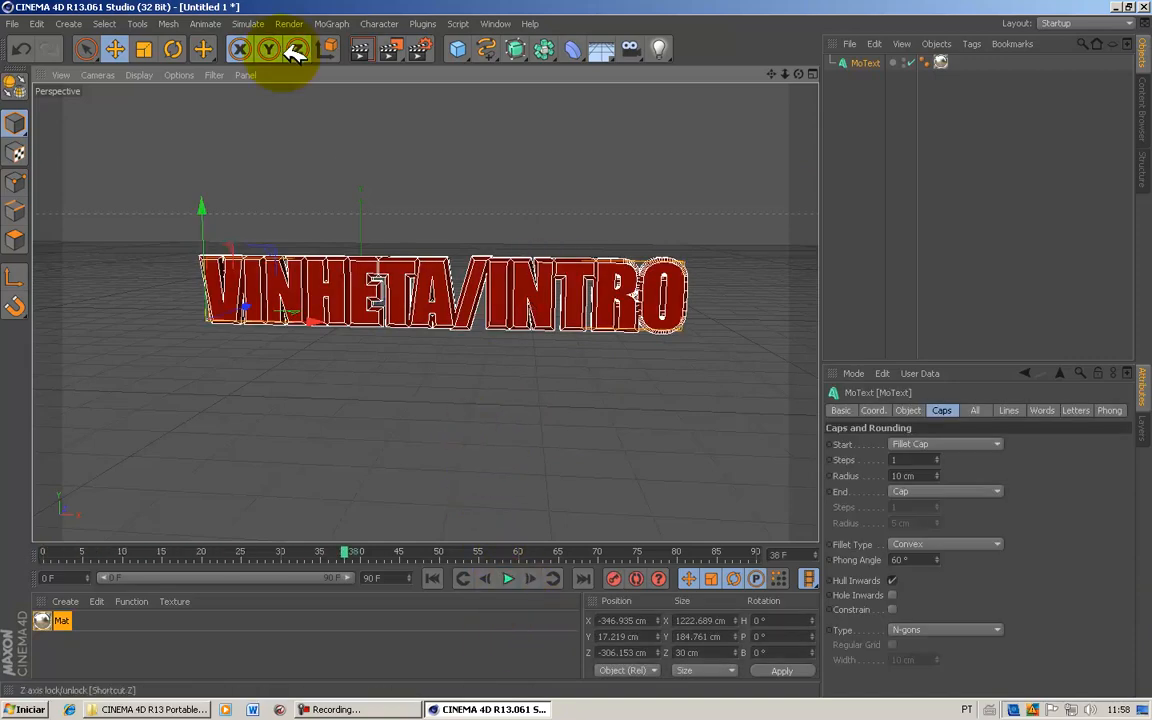
pyautogui.click(381, 47)
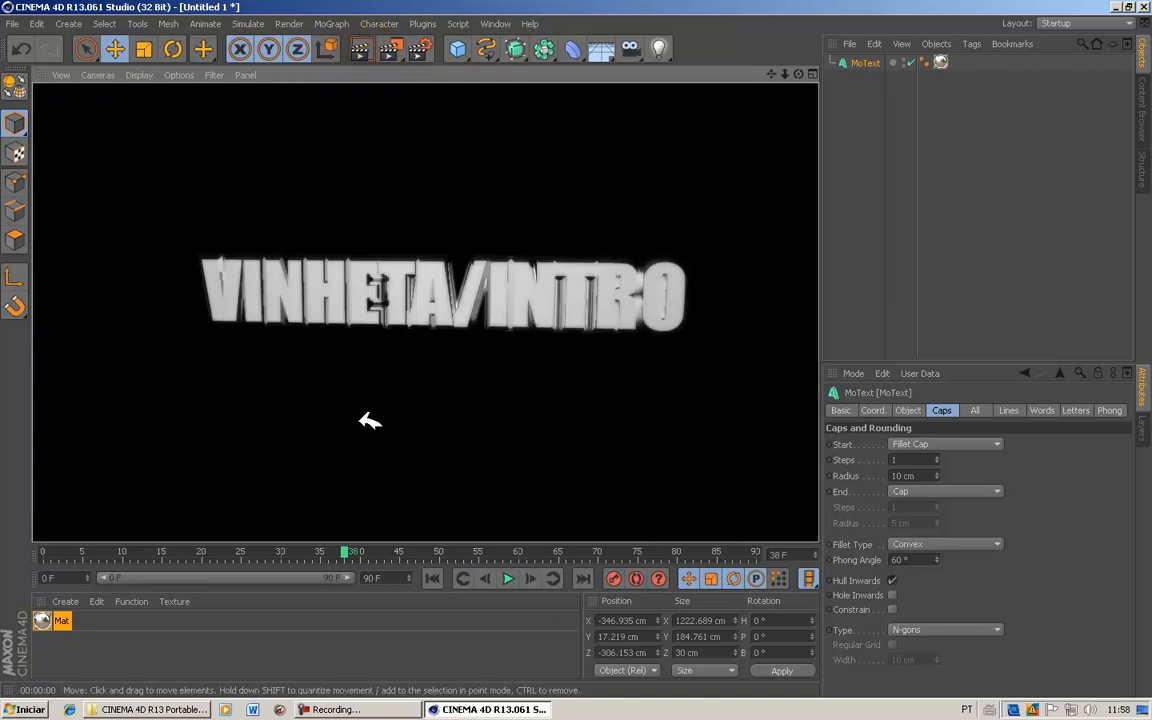
pyautogui.click(510, 580)
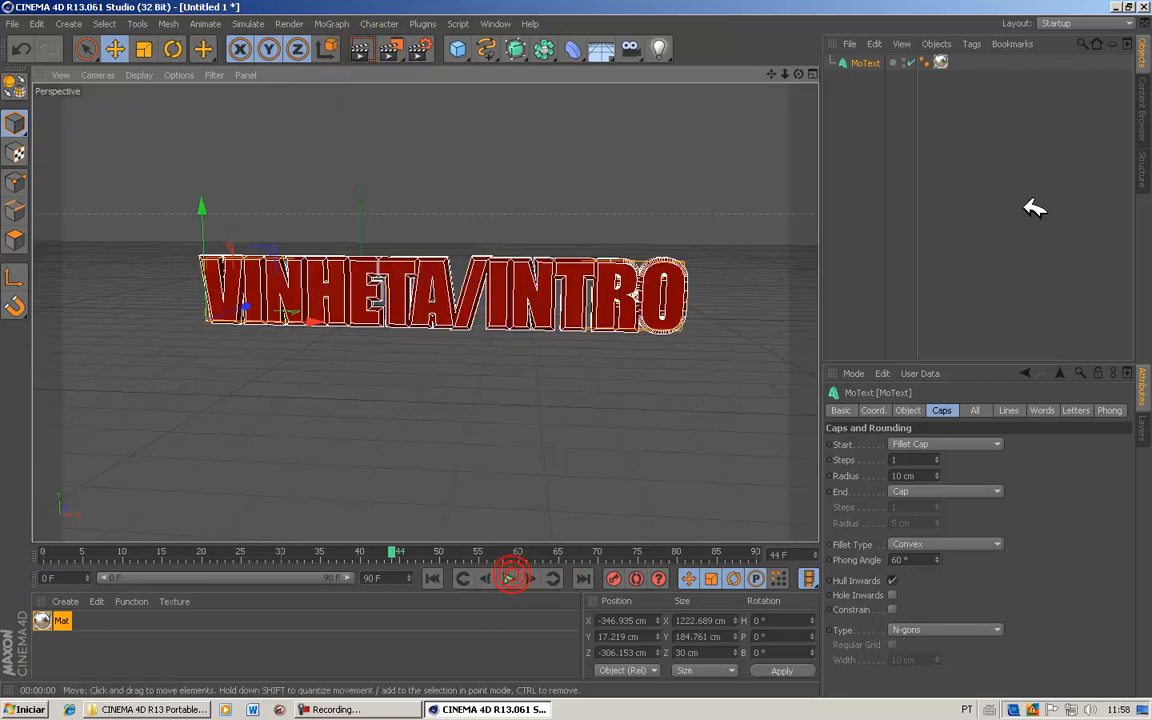
pyautogui.click(366, 711)
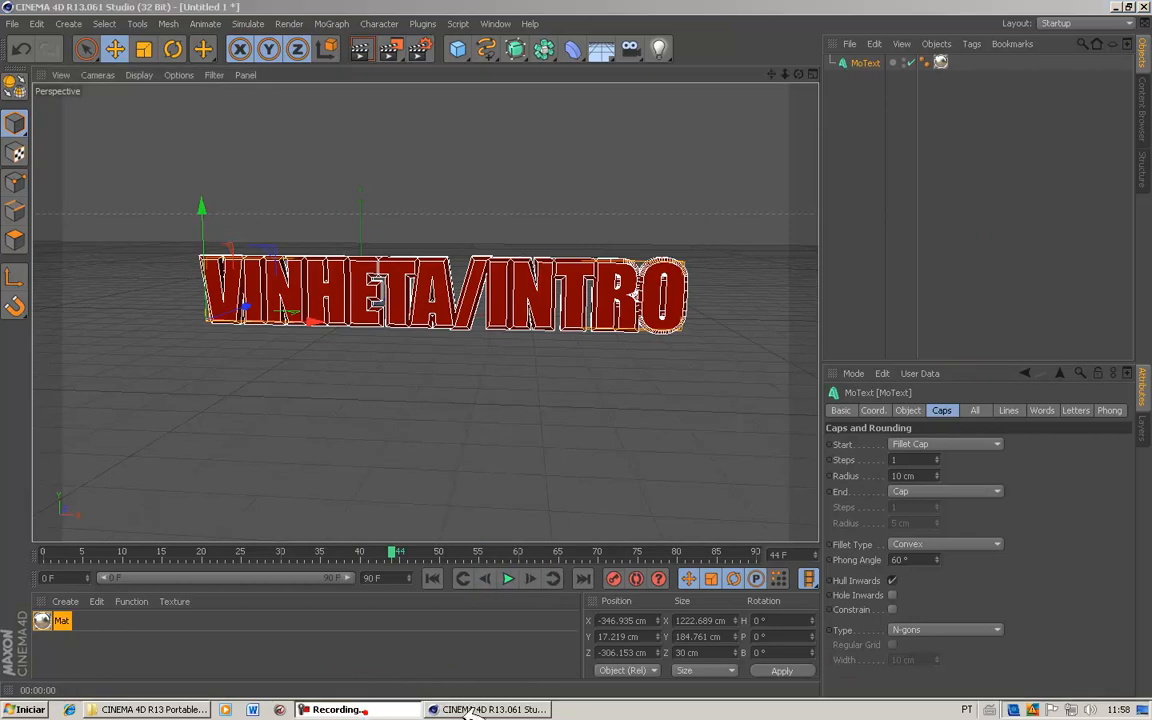
pyautogui.click(975, 626)
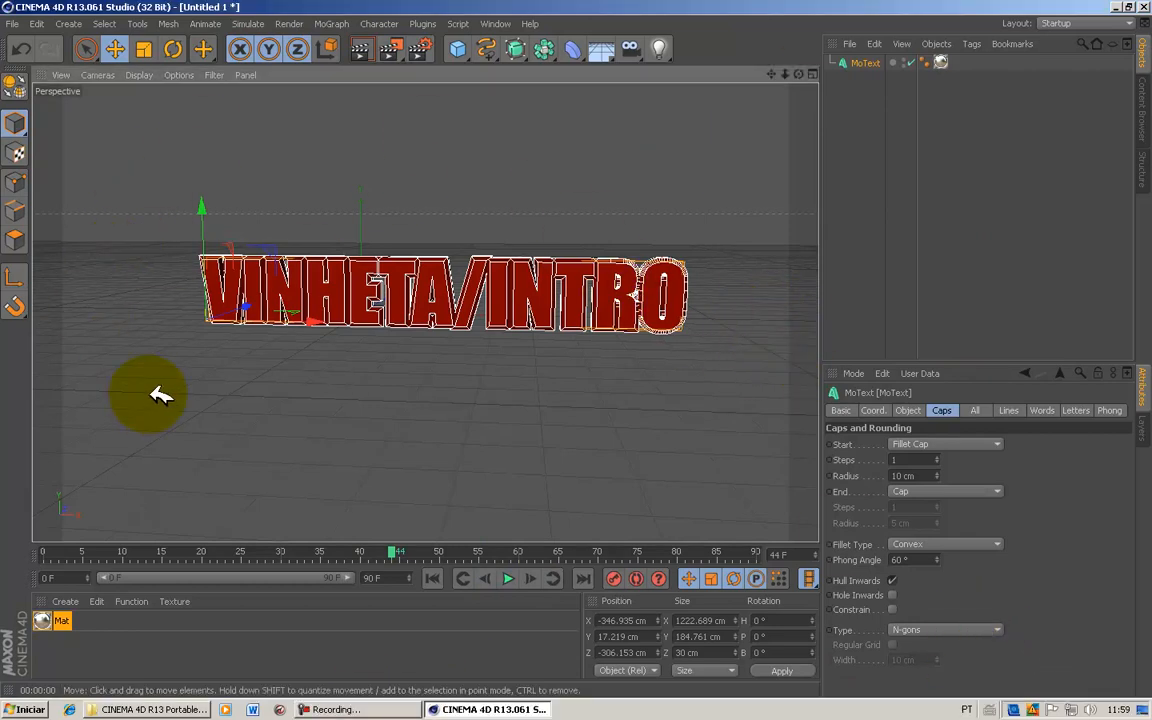
pyautogui.click(210, 336)
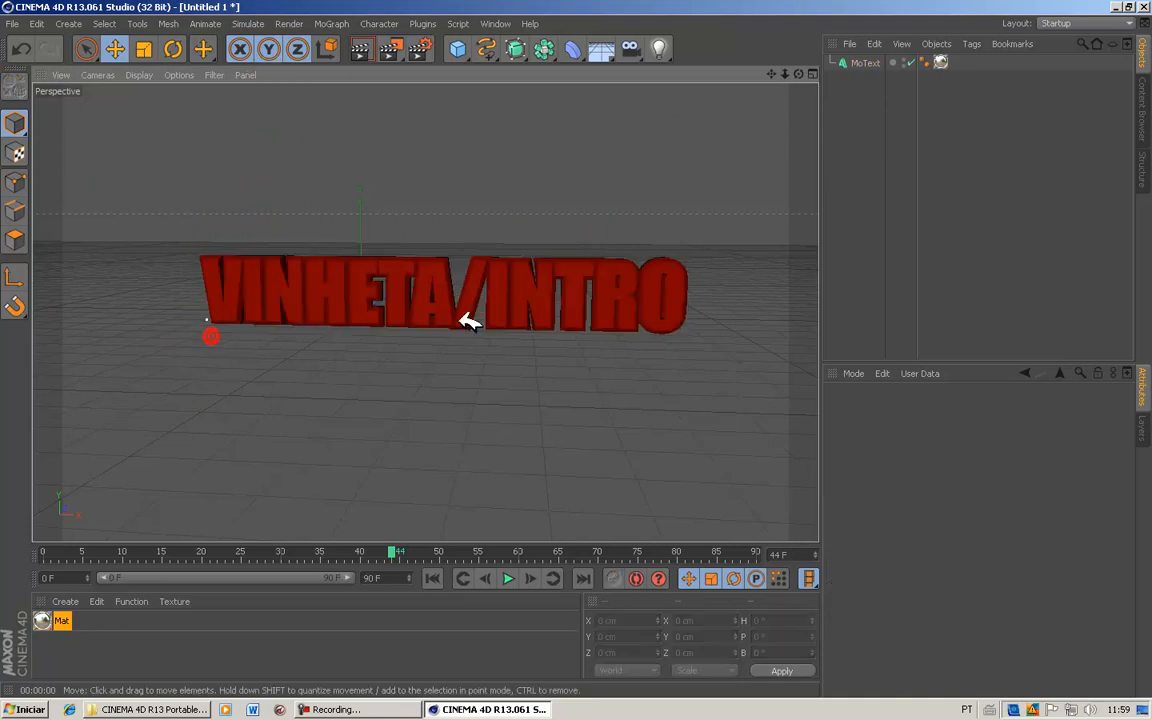
pyautogui.click(365, 284)
pyautogui.click(538, 336)
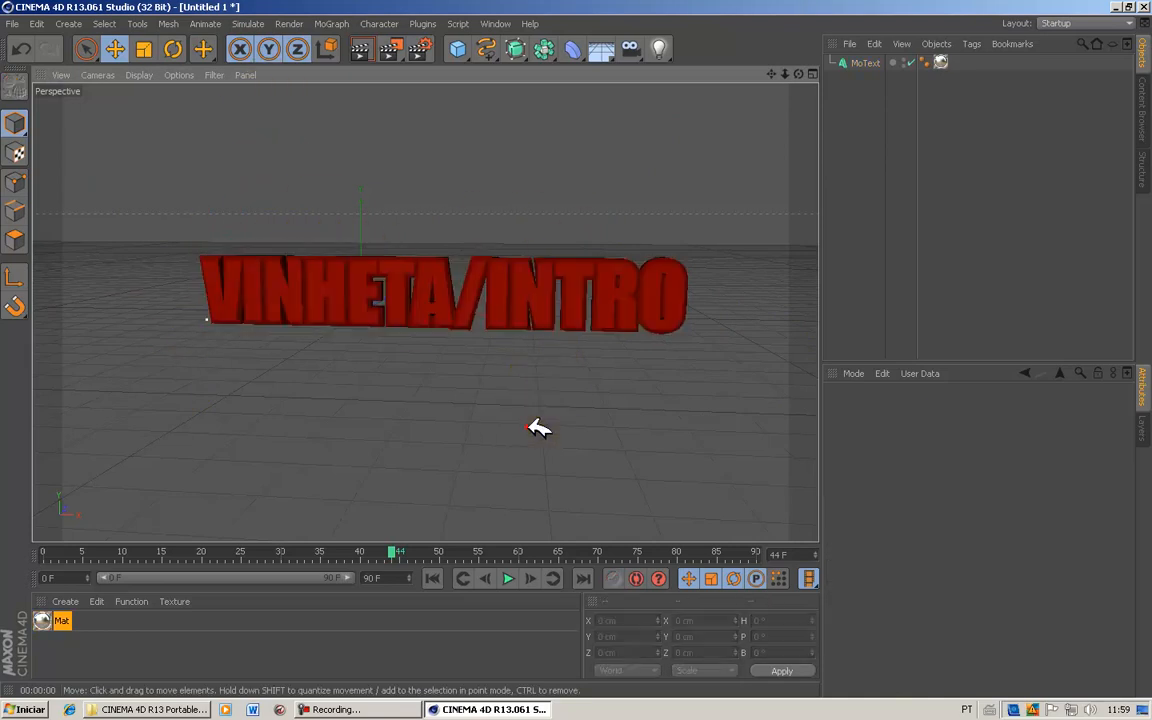
pyautogui.click(541, 300)
pyautogui.click(448, 472)
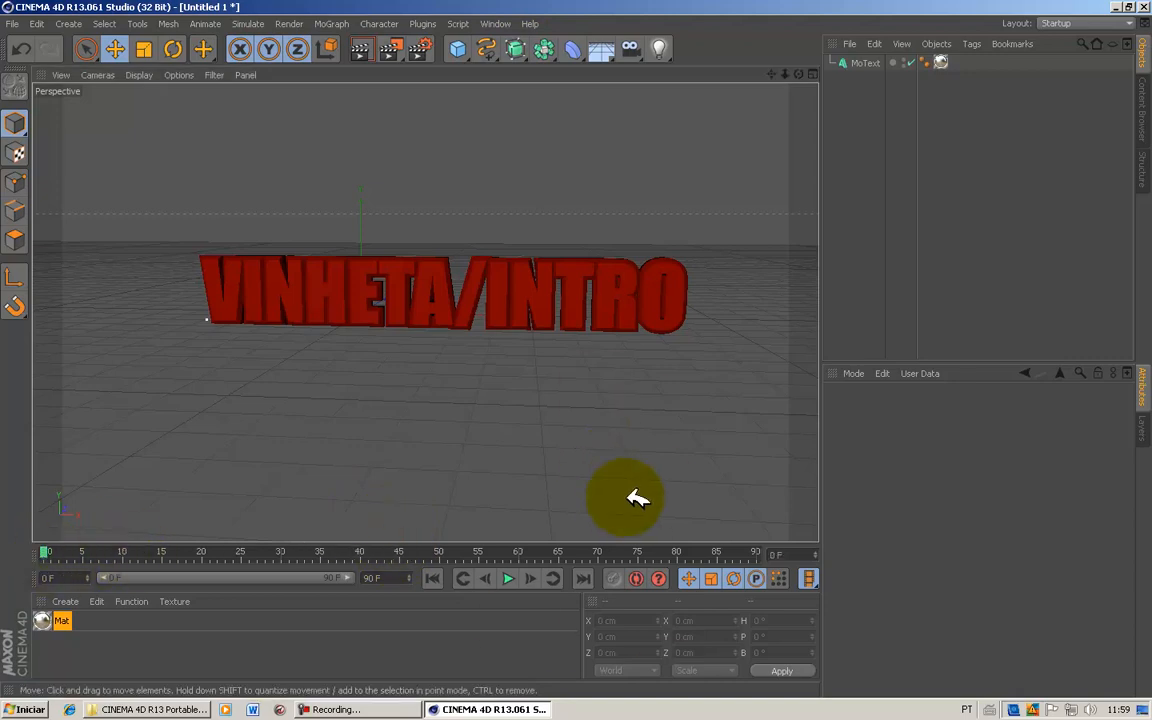
# Step: Add a standard Camera, make it the active view and enable Autokeying
pyautogui.click(638, 52)
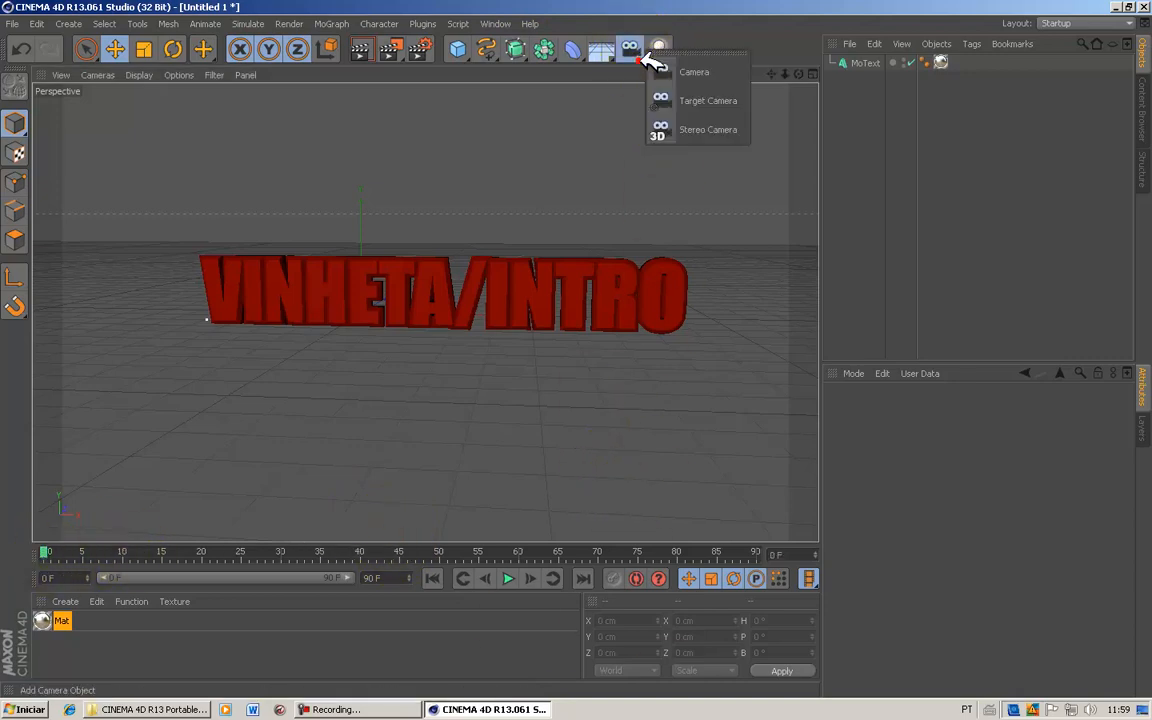
pyautogui.click(683, 70)
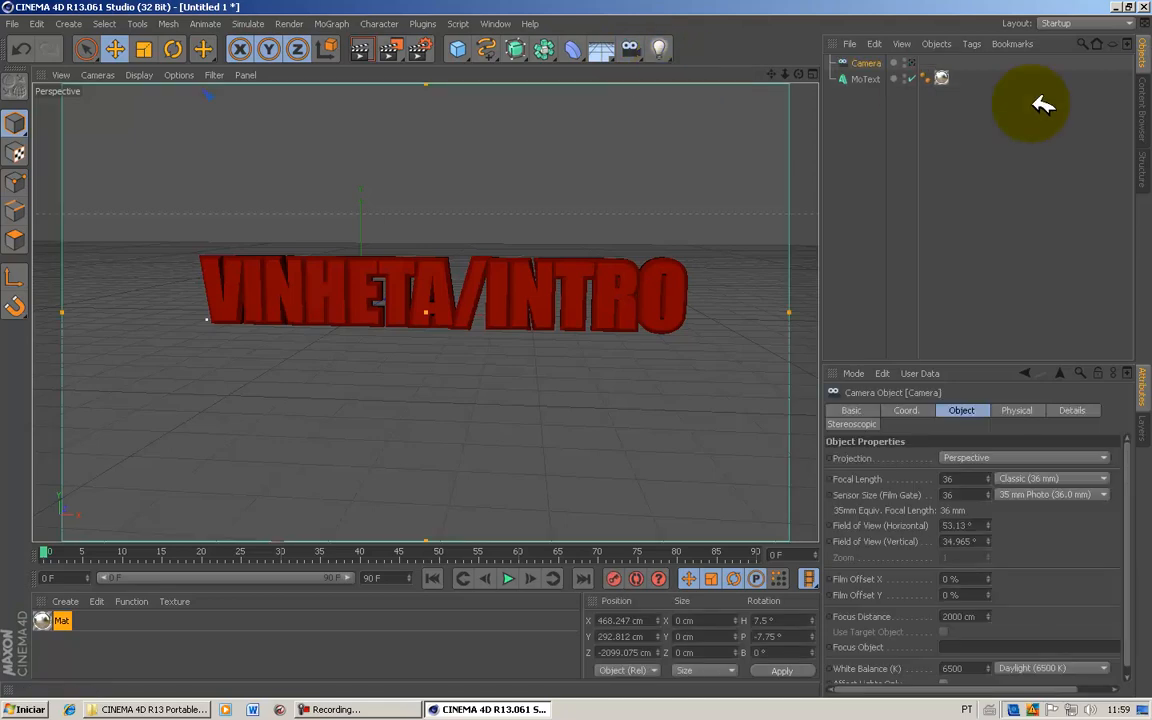
pyautogui.click(910, 60)
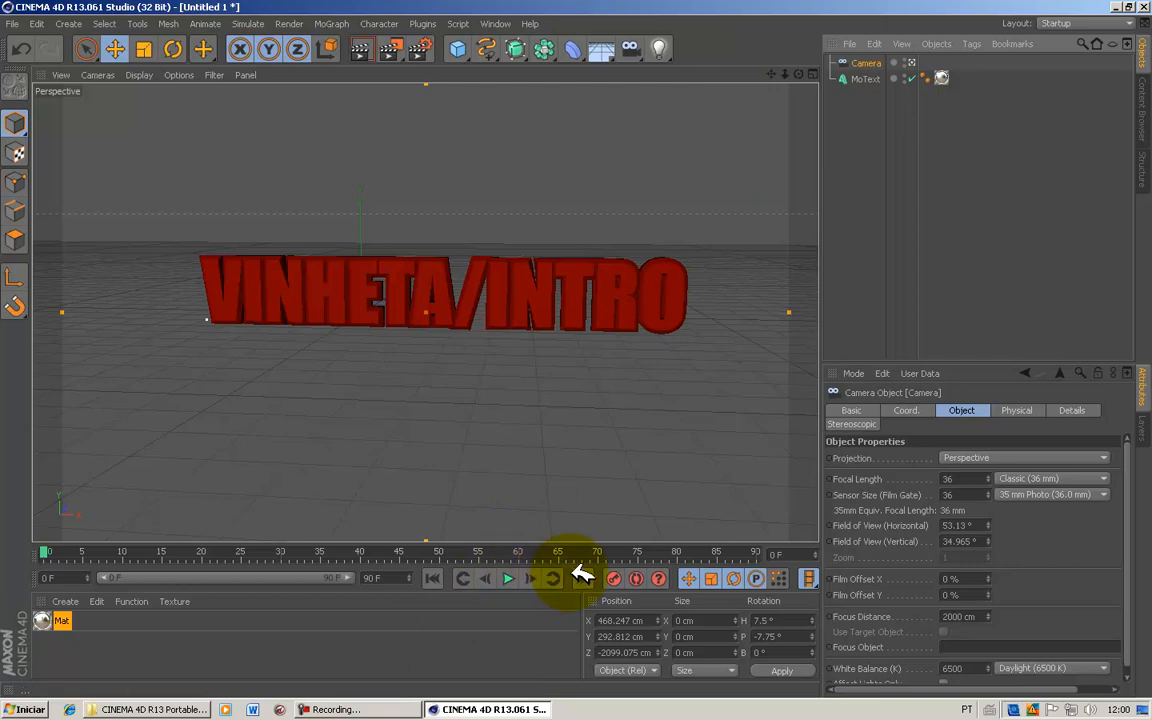
pyautogui.click(640, 578)
# Step: Keyframe the camera at frame 0 near X -68, Y 191, Z -1254 cm and at frame 20 near X 351, Y 121, Z -384 cm
pyautogui.moveTo(772, 74)
pyautogui.mouseDown()
pyautogui.moveTo(588, 350)
pyautogui.moveTo(617, 340)
pyautogui.moveTo(561, 350)
pyautogui.moveTo(589, 350)
pyautogui.moveTo(569, 342)
pyautogui.moveTo(586, 321)
pyautogui.moveTo(589, 347)
pyautogui.moveTo(783, 74)
pyautogui.mouseUp()
pyautogui.moveTo(545, 352); pyautogui.dragTo(586, 347)
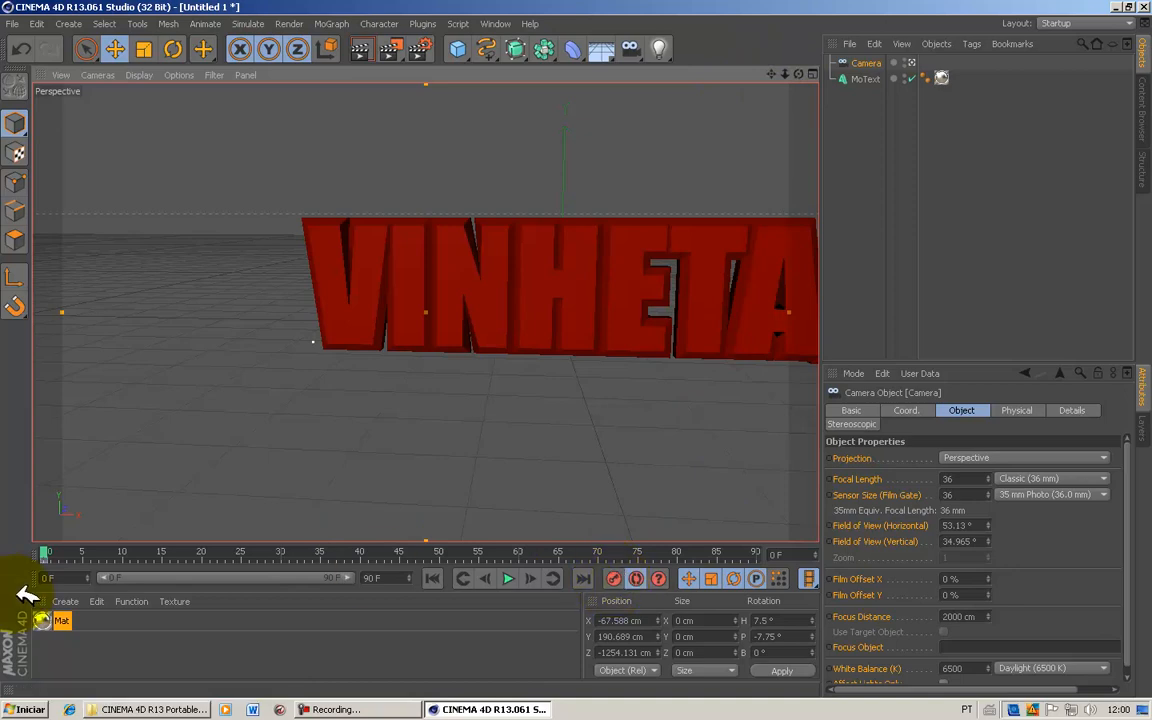
pyautogui.click(50, 553)
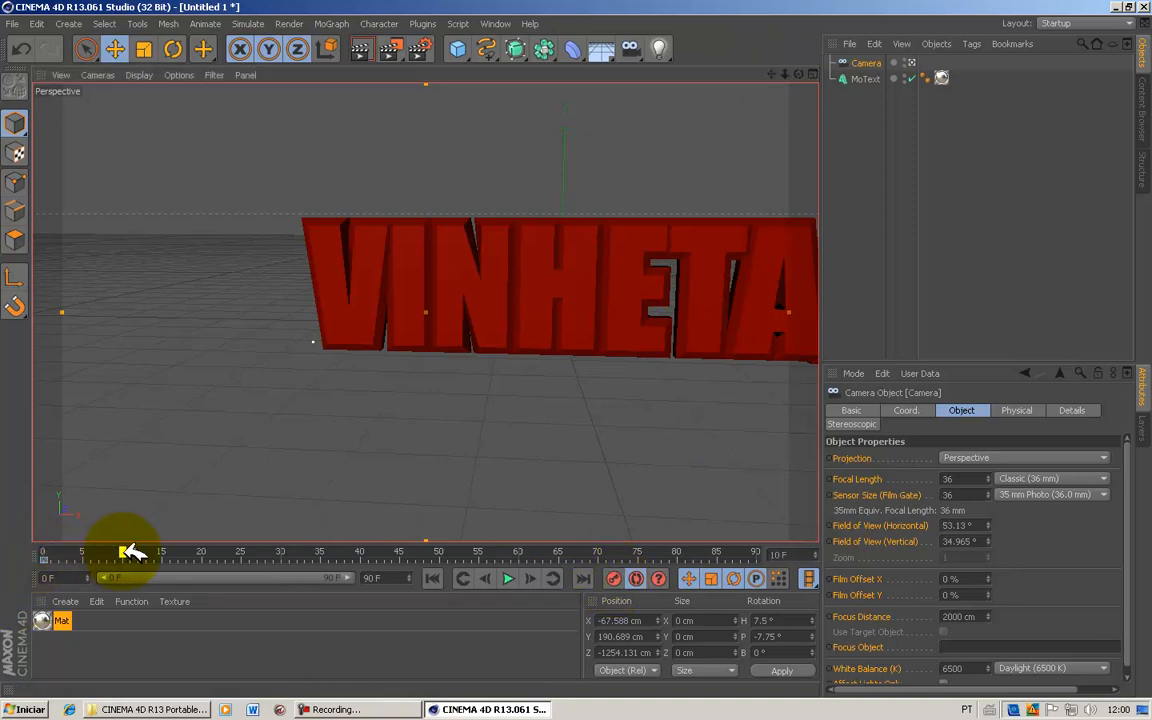
pyautogui.moveTo(772, 74); pyautogui.dragTo(625, 346)
pyautogui.moveTo(785, 74); pyautogui.dragTo(578, 347)
pyautogui.moveTo(772, 75); pyautogui.dragTo(588, 349)
pyautogui.moveTo(788, 75); pyautogui.dragTo(588, 348)
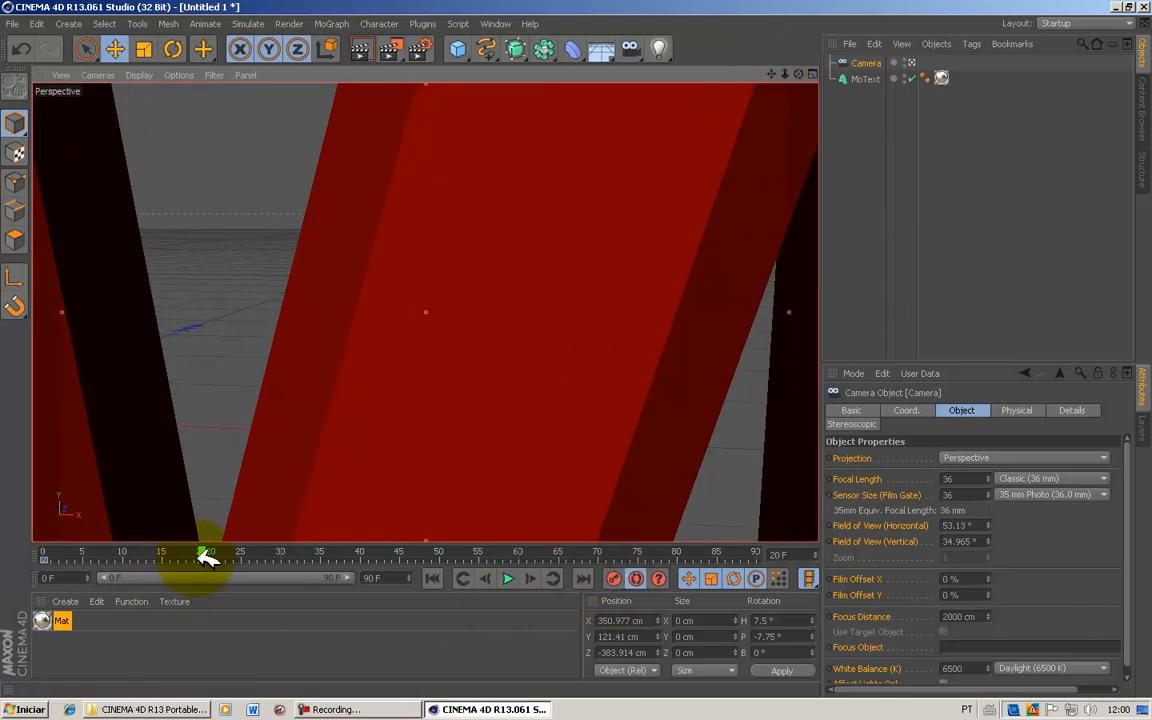
# Step: Keyframe the camera at frame 40 near X 726, Y 179, Z -797 cm and at frame 60 near X 570, Y 250, Z -1428 cm
pyautogui.moveTo(218, 549); pyautogui.dragTo(226, 549)
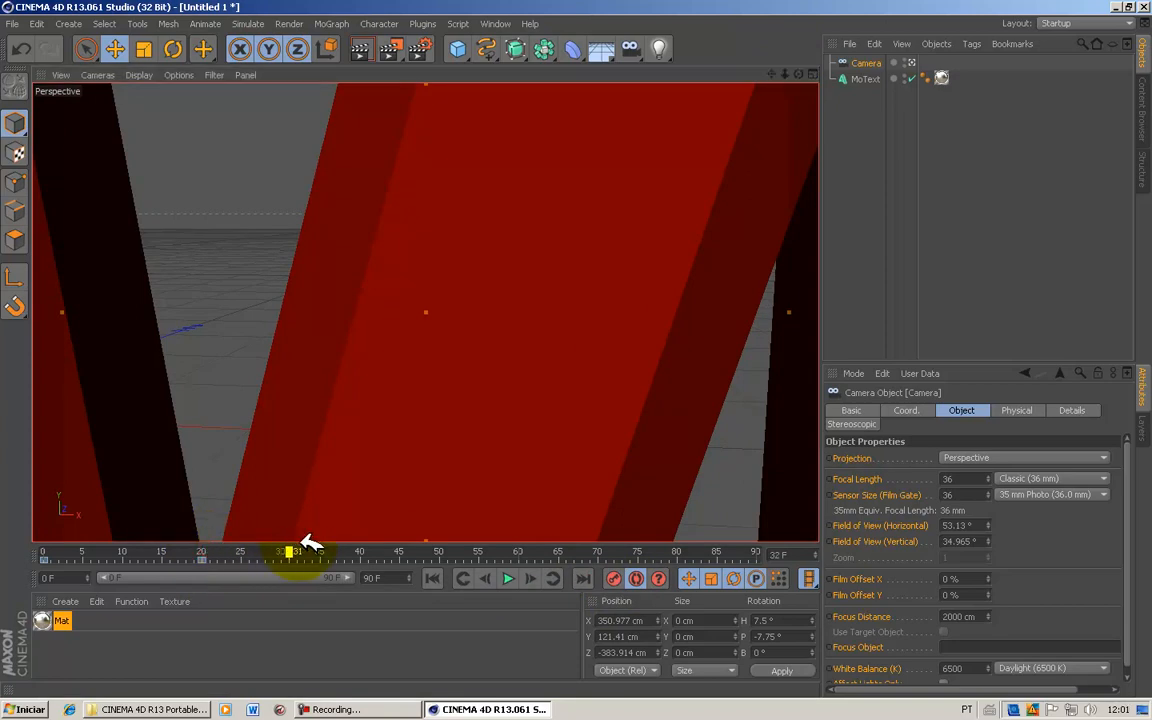
pyautogui.moveTo(772, 74); pyautogui.dragTo(588, 348)
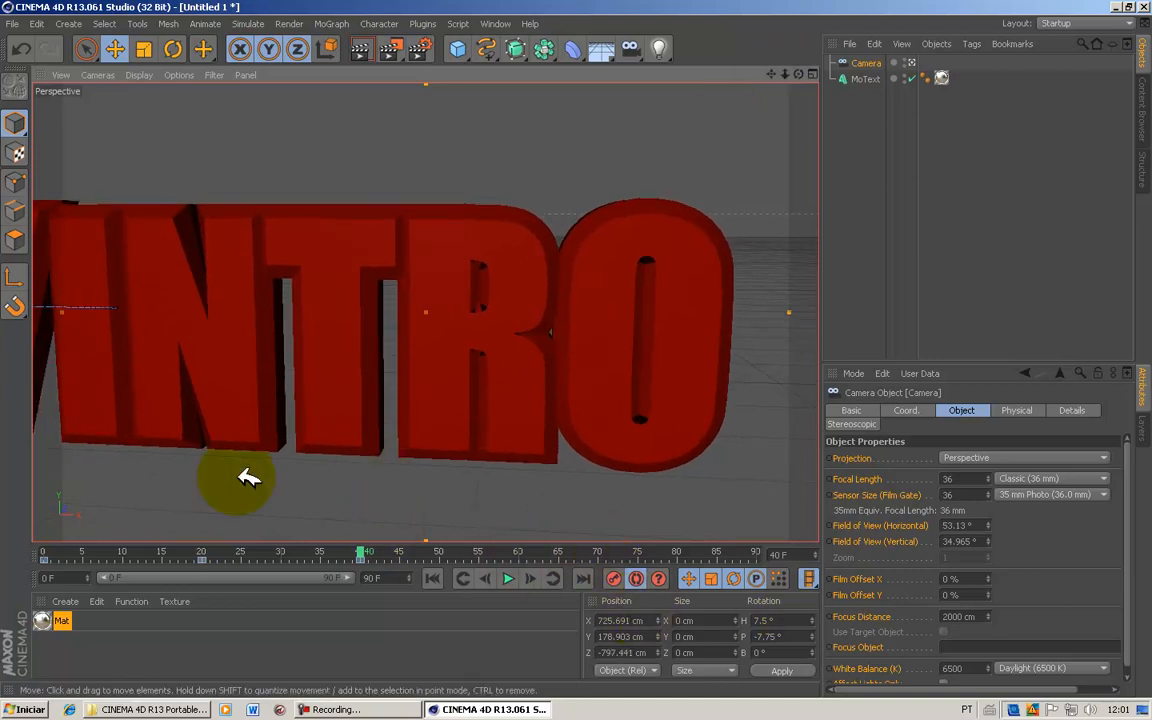
pyautogui.moveTo(373, 553); pyautogui.dragTo(475, 565)
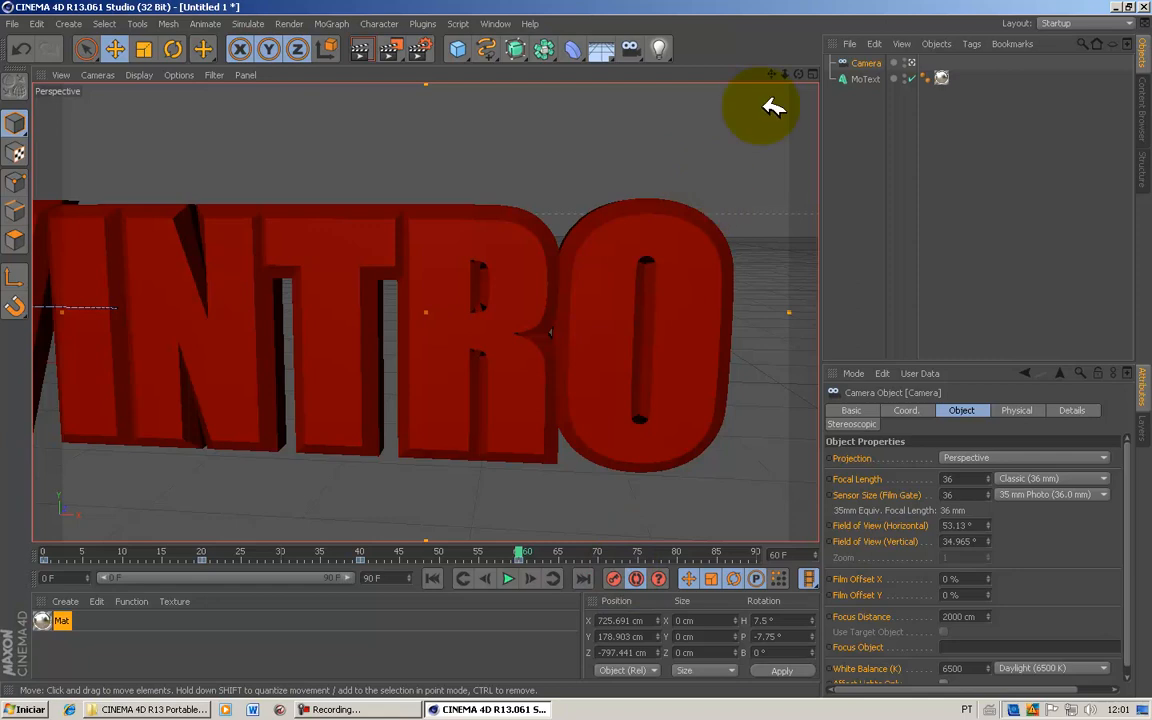
pyautogui.moveTo(771, 74); pyautogui.dragTo(666, 347)
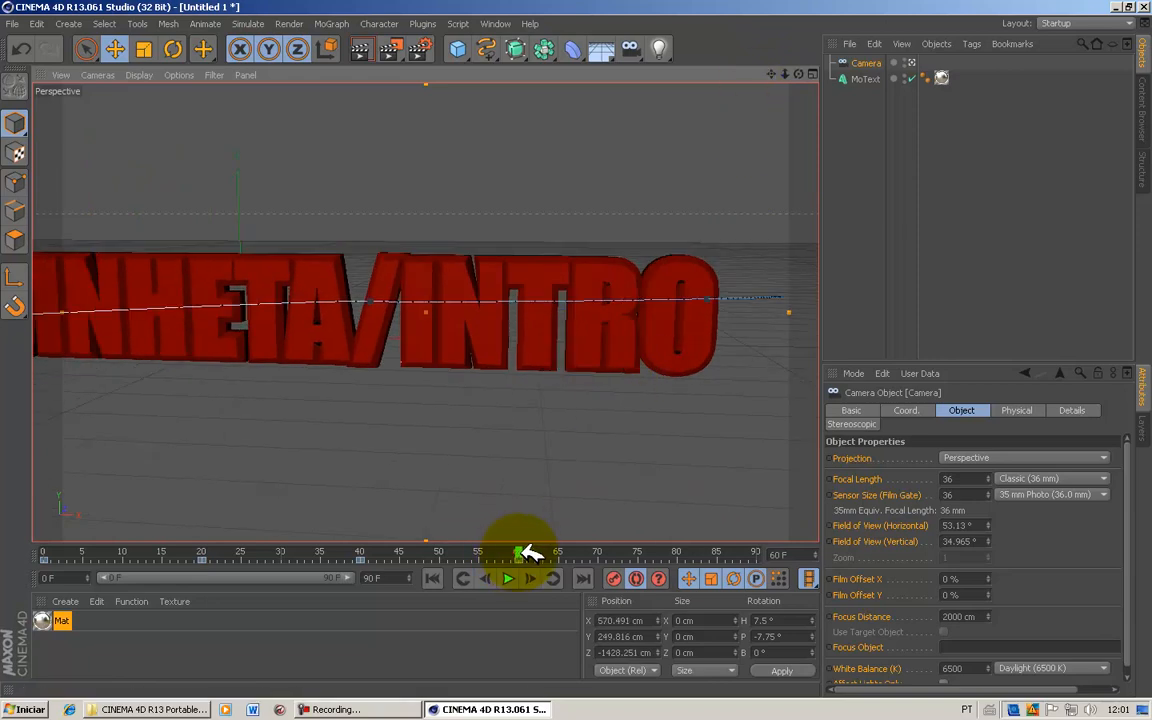
# Step: Keyframe the camera at frame 90 near X 451, Y 247, Z -1444 cm to frame the whole title
pyautogui.moveTo(527, 553); pyautogui.dragTo(779, 522)
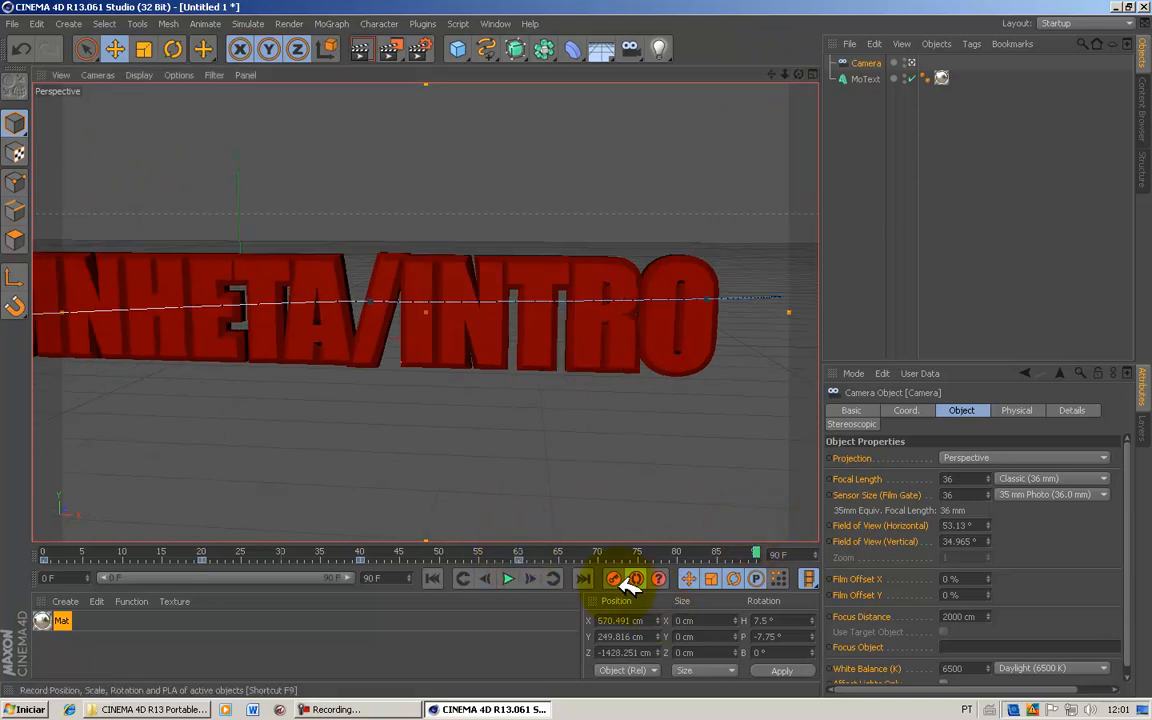
pyautogui.moveTo(771, 74); pyautogui.dragTo(588, 349)
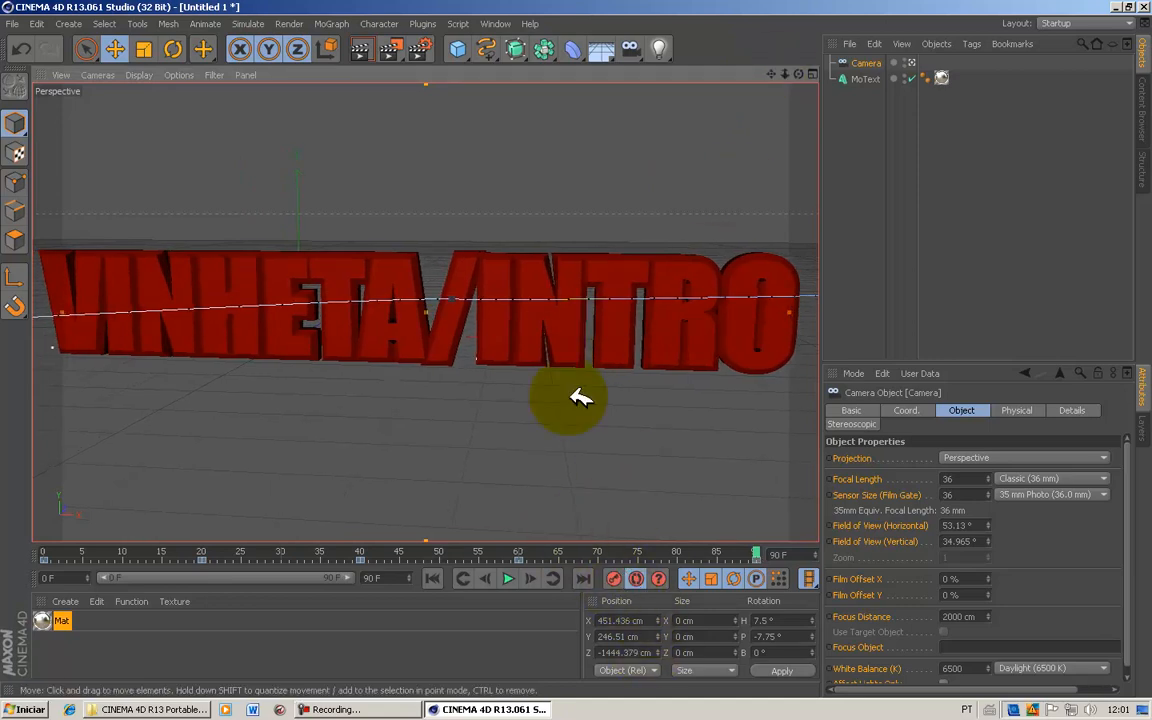
# Step: Play back the camera animation, preview a render around frame 41 and return to frame 0
pyautogui.click(508, 578)
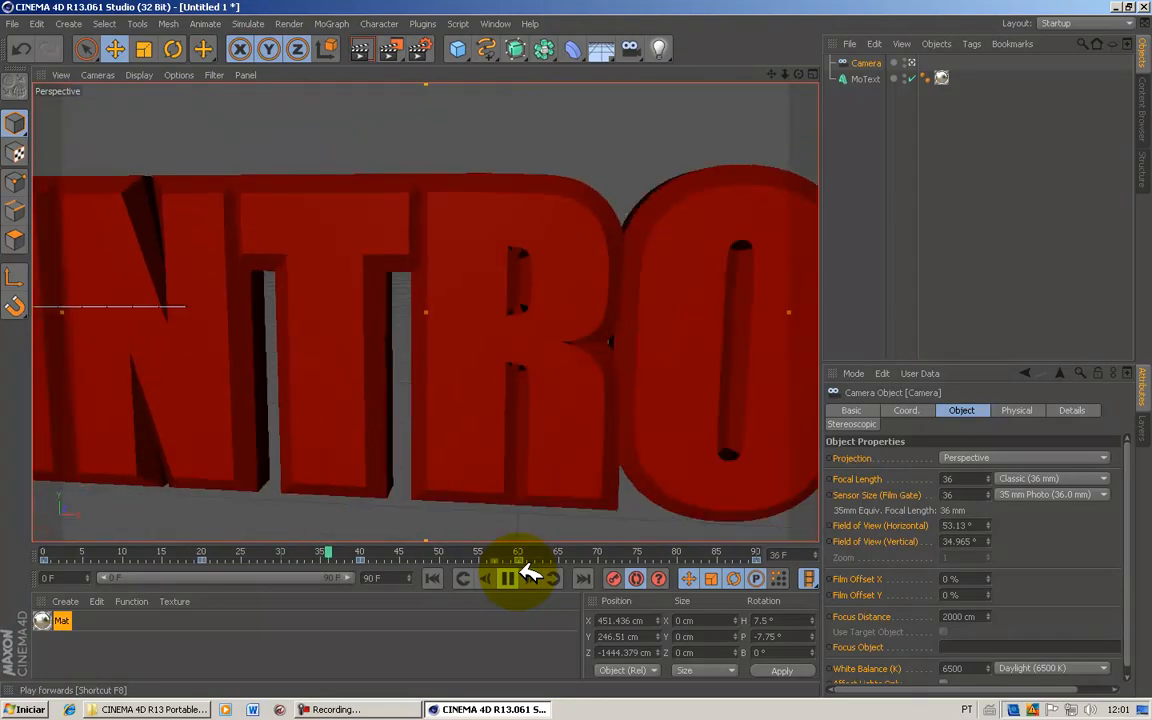
pyautogui.click(508, 578)
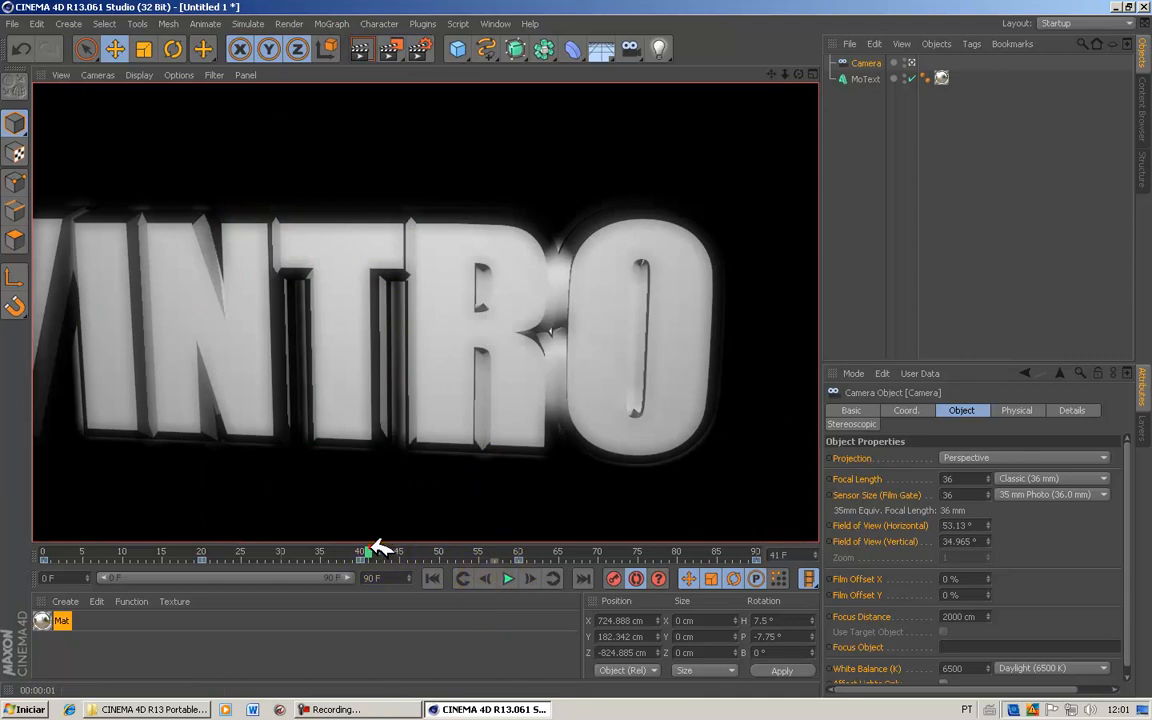
pyautogui.moveTo(383, 549); pyautogui.dragTo(13, 545)
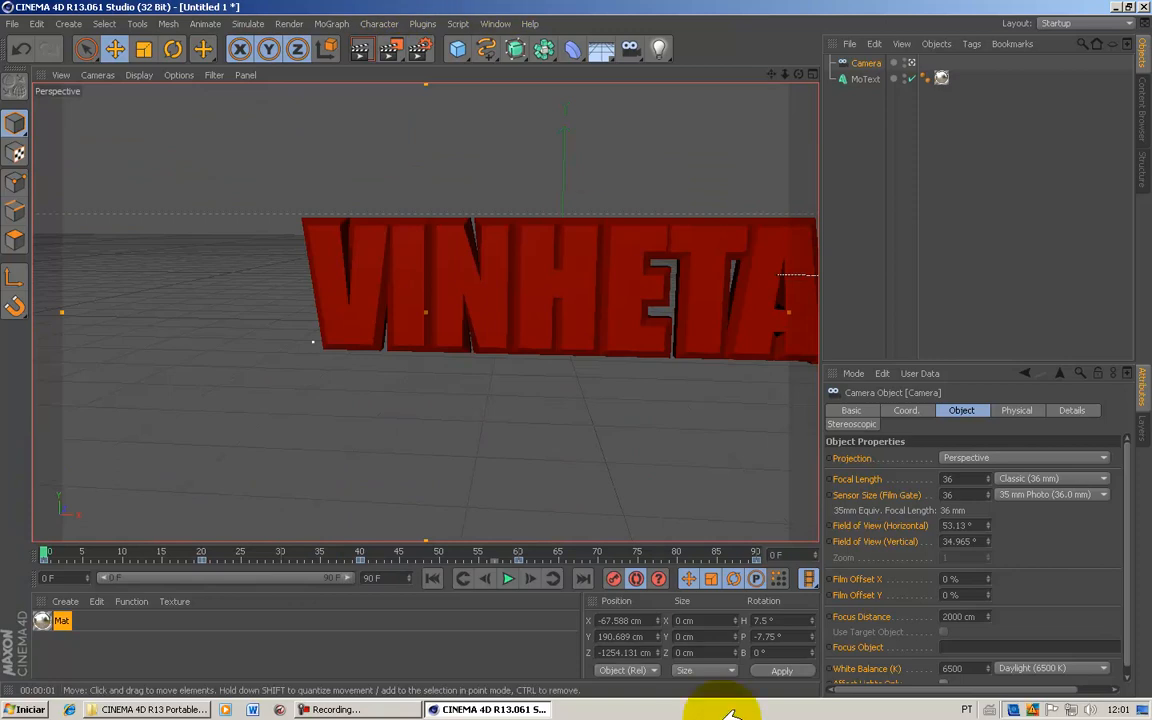
# Step: Add a Character object to the scene
pyautogui.click(420, 24)
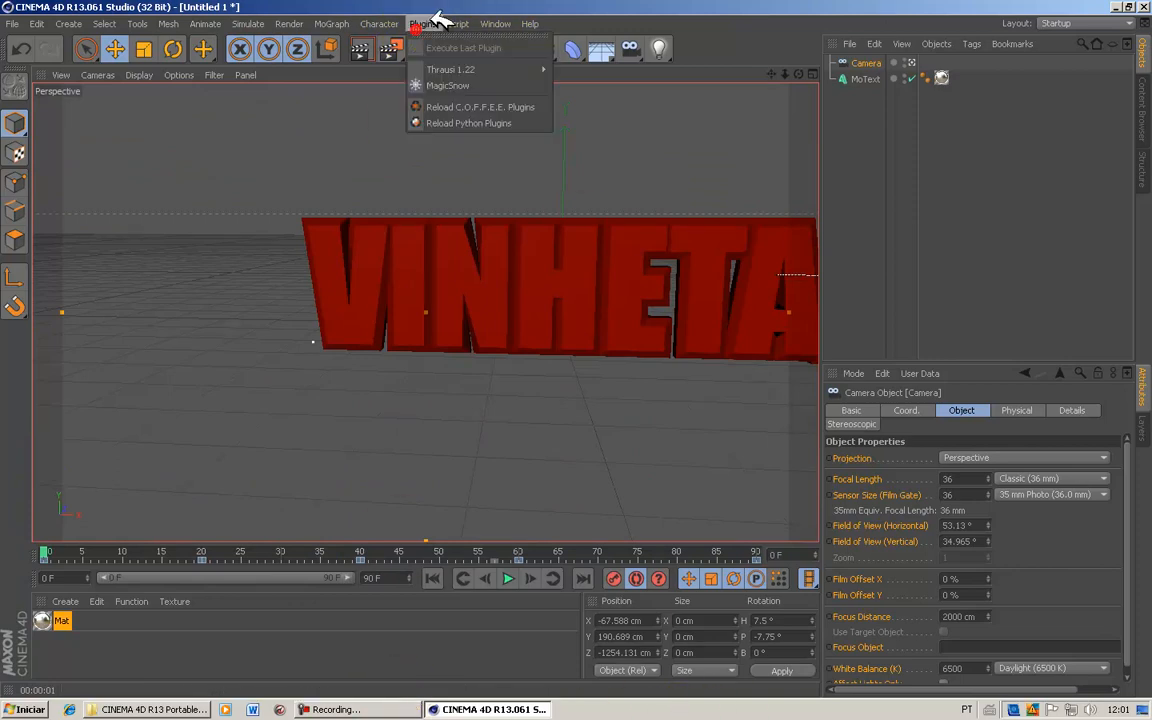
pyautogui.click(514, 5)
pyautogui.click(438, 24)
pyautogui.click(400, 24)
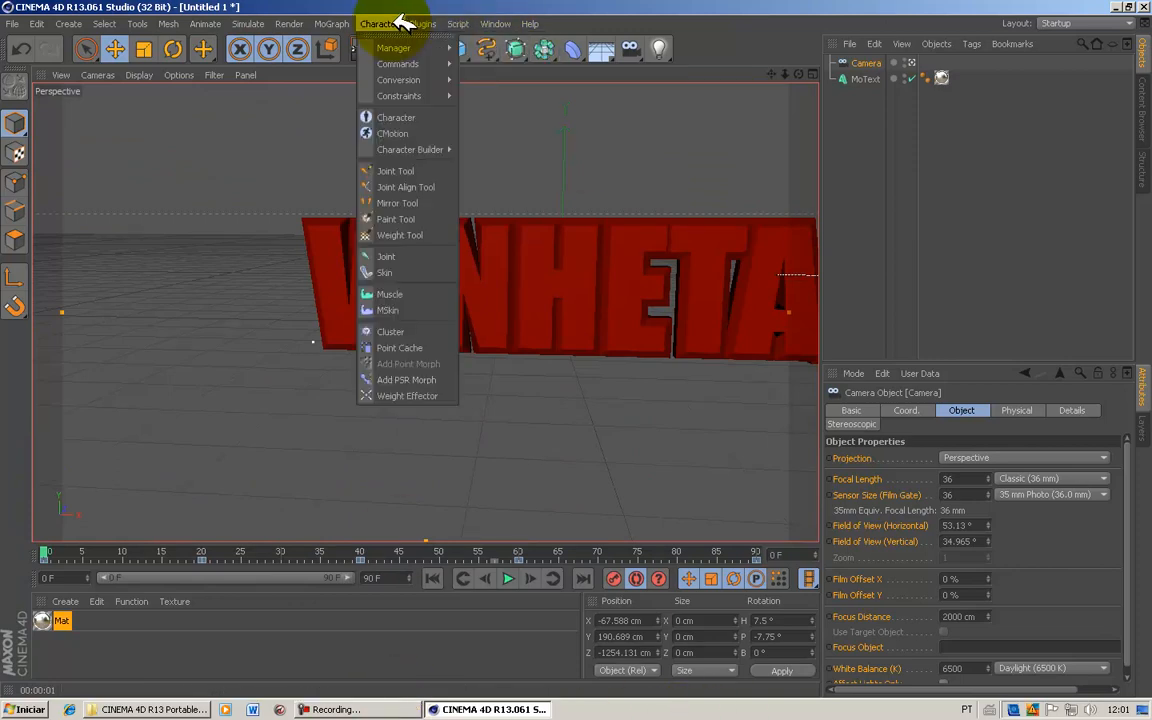
pyautogui.click(400, 117)
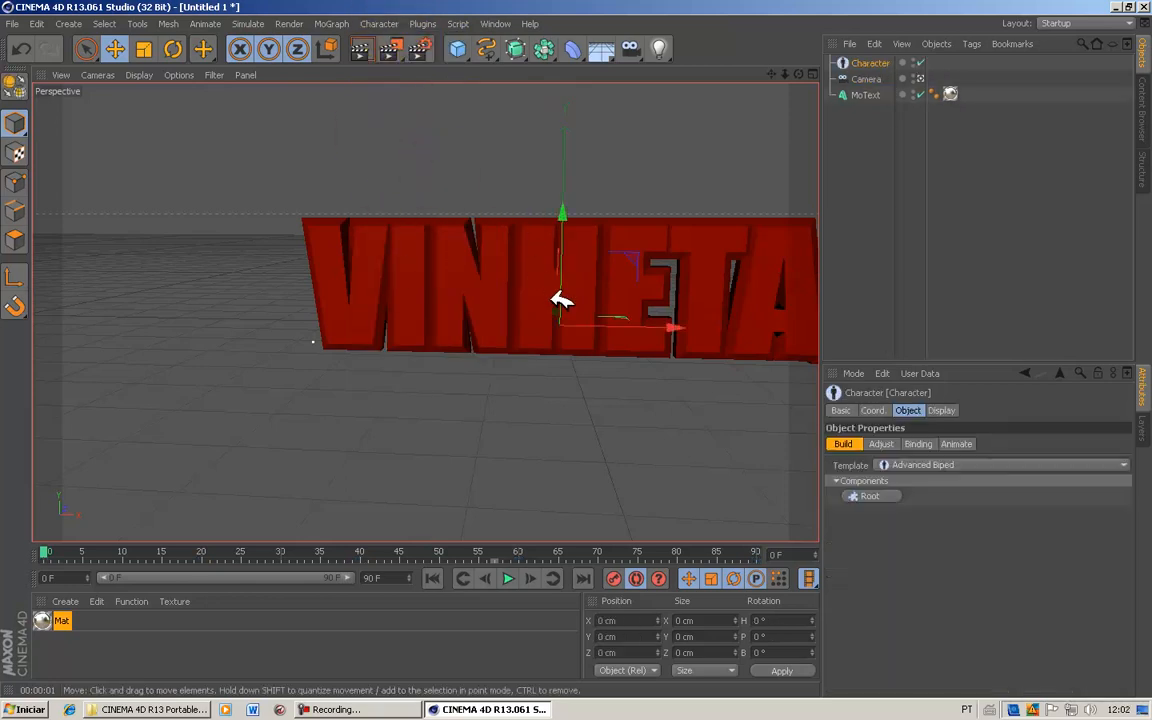
# Step: Add a Figure object, place it behind the first letters of VINHETA and deselect it
pyautogui.click(74, 24)
pyautogui.moveTo(80, 50)
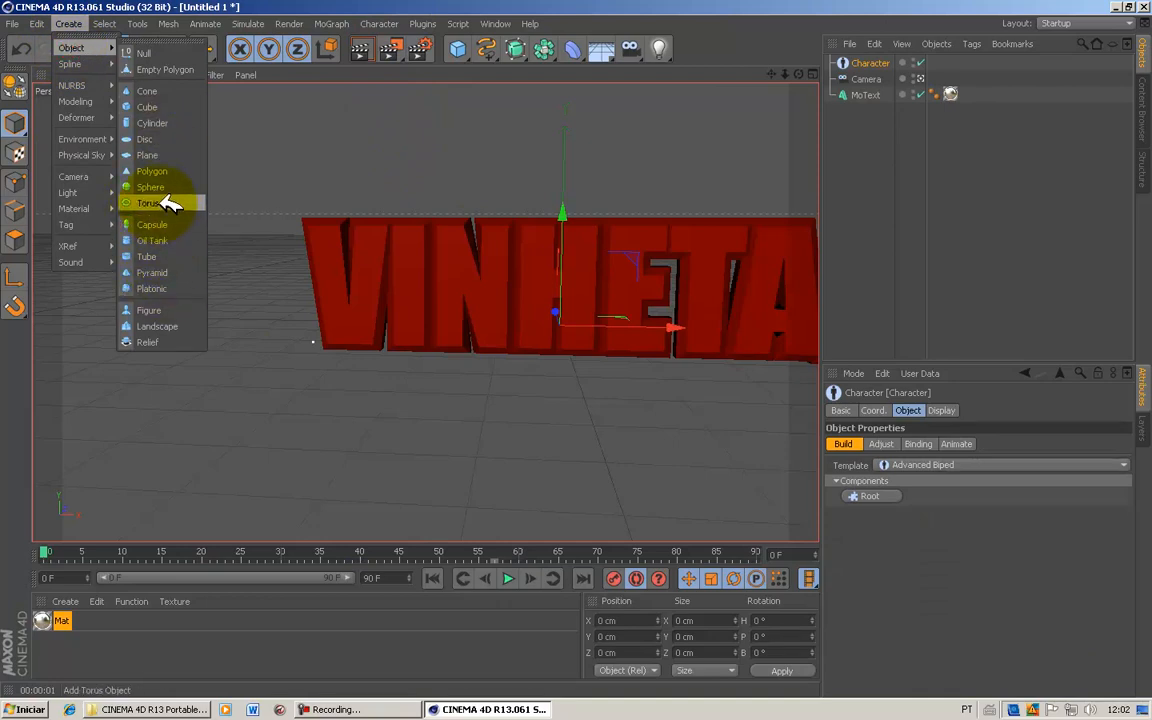
pyautogui.click(180, 310)
pyautogui.moveTo(566, 353); pyautogui.dragTo(783, 53)
pyautogui.moveTo(578, 348); pyautogui.dragTo(577, 347)
pyautogui.moveTo(512, 185); pyautogui.dragTo(115, 200)
pyautogui.moveTo(771, 74); pyautogui.dragTo(600, 350)
pyautogui.moveTo(205, 205); pyautogui.dragTo(286, 232)
pyautogui.click(198, 114)
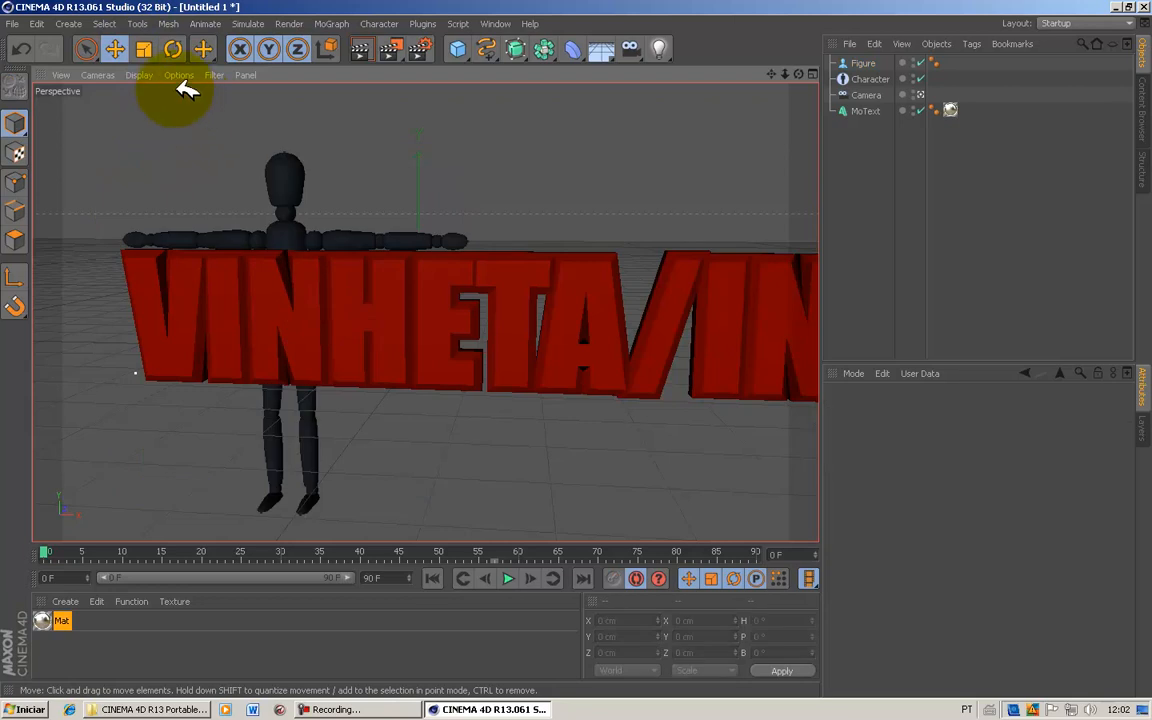
# Step: Add a second Figure, place it behind the slash at about X 378, Y 30, Z 54 cm and deselect it
pyautogui.click(70, 23)
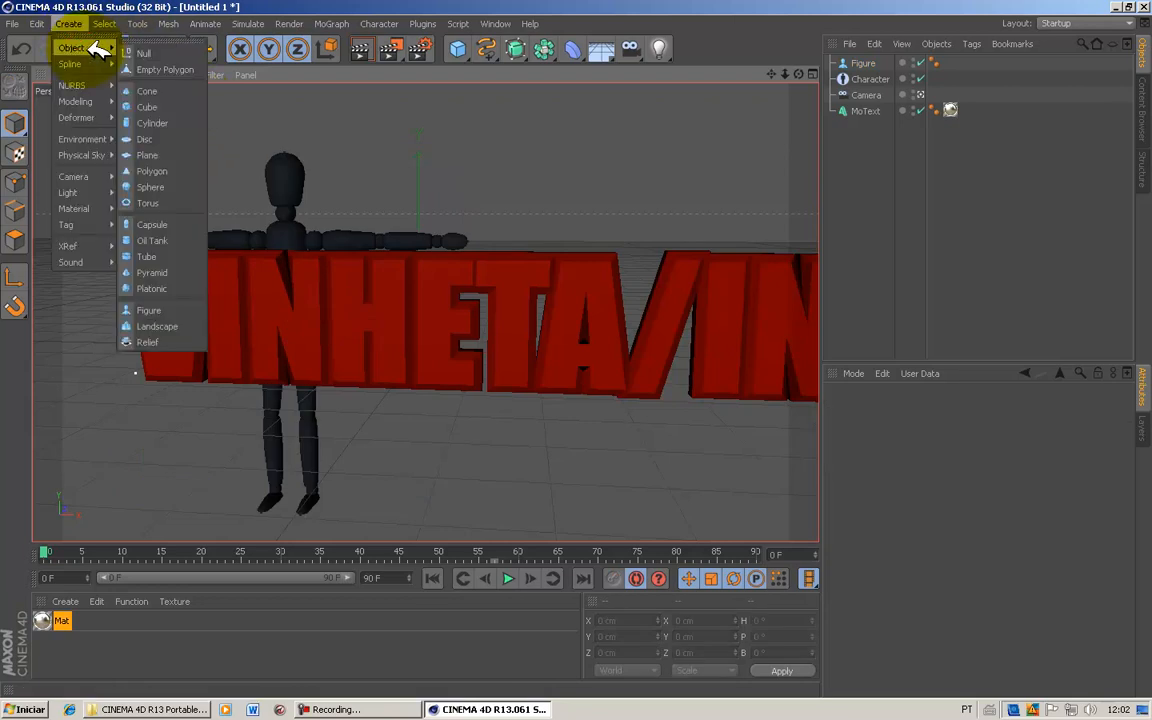
pyautogui.click(148, 311)
pyautogui.moveTo(420, 210); pyautogui.dragTo(640, 191)
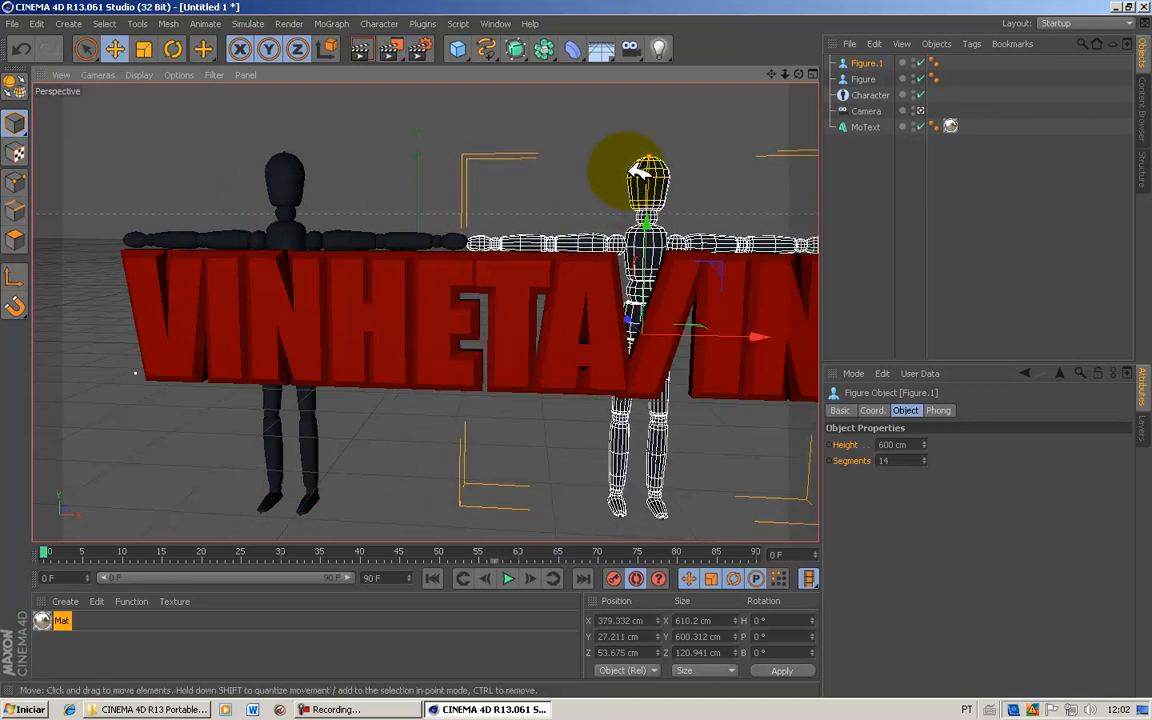
pyautogui.moveTo(655, 192); pyautogui.dragTo(636, 172)
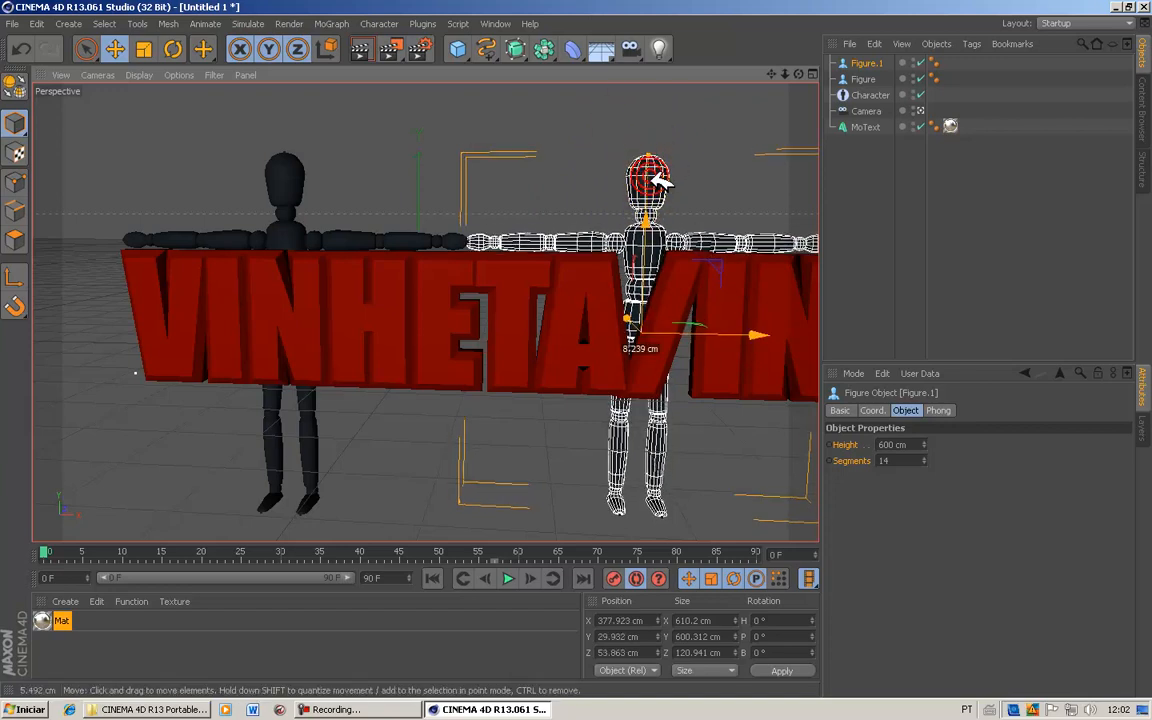
pyautogui.click(620, 116)
# Step: Add a third Figure object and place it behind the last letters of INTRO
pyautogui.moveTo(780, 73)
pyautogui.mouseDown()
pyautogui.moveTo(576, 347)
pyautogui.moveTo(588, 348)
pyautogui.mouseUp()
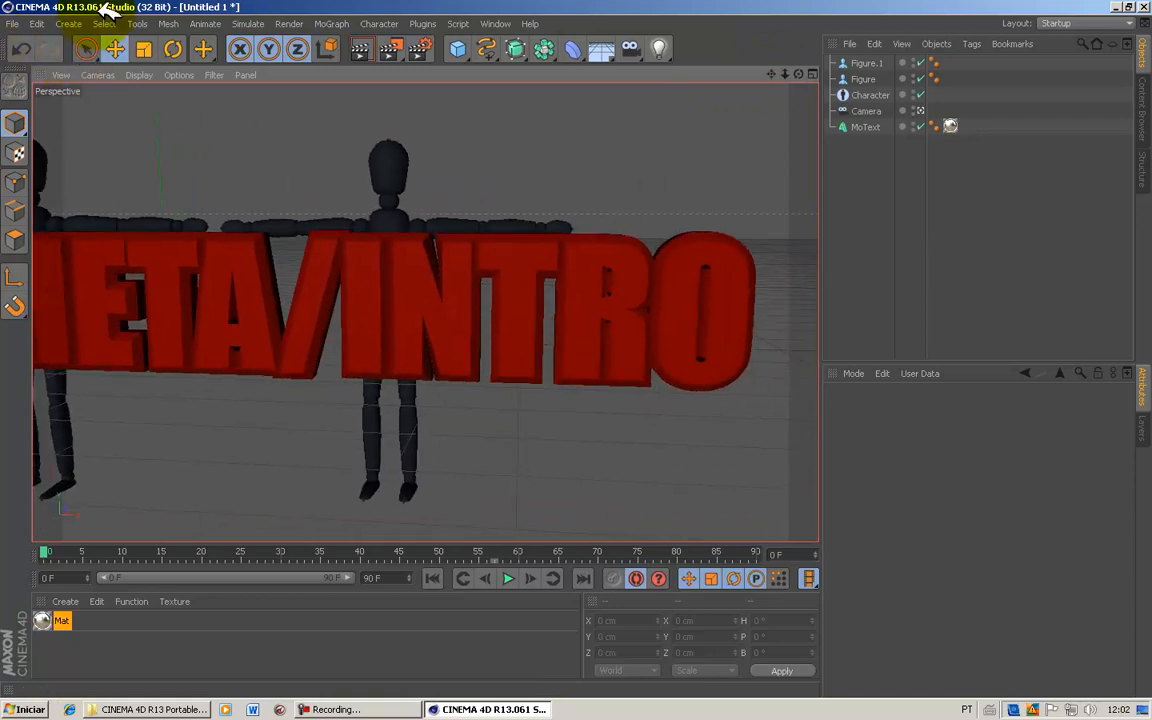
pyautogui.click(105, 23)
pyautogui.moveTo(85, 46)
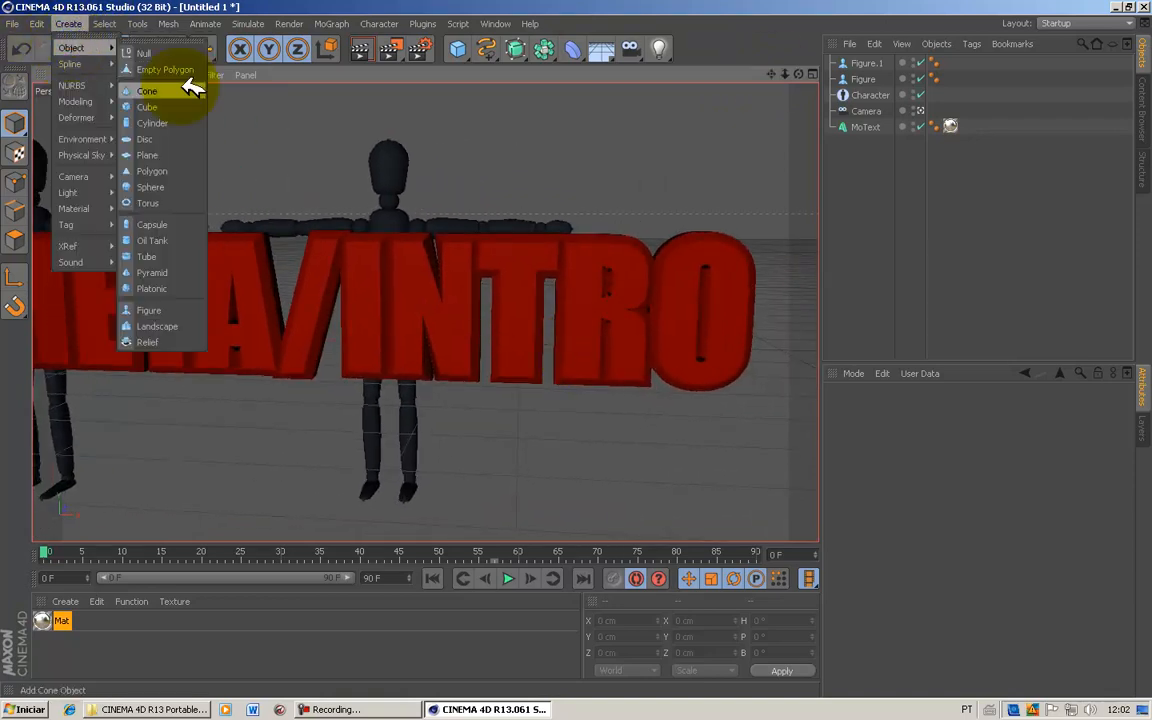
pyautogui.click(153, 310)
pyautogui.moveTo(172, 188); pyautogui.dragTo(652, 178)
# Step: Move the second Figure to about X 244, Y 33, Z 37 cm, shift the third Figure behind the R of INTRO and deselect it
pyautogui.moveTo(407, 212); pyautogui.dragTo(334, 179)
pyautogui.click(398, 162)
pyautogui.moveTo(638, 207); pyautogui.dragTo(527, 211)
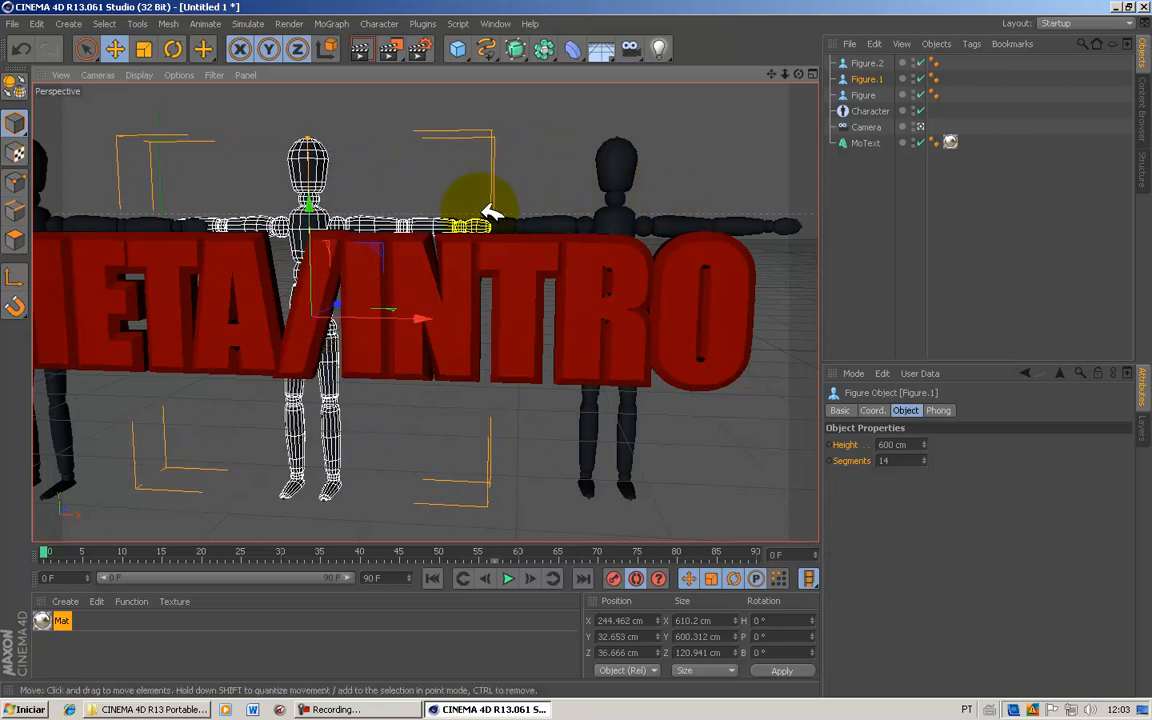
pyautogui.click(650, 140)
pyautogui.moveTo(645, 167); pyautogui.dragTo(605, 162)
pyautogui.click(567, 123)
pyautogui.click(866, 63)
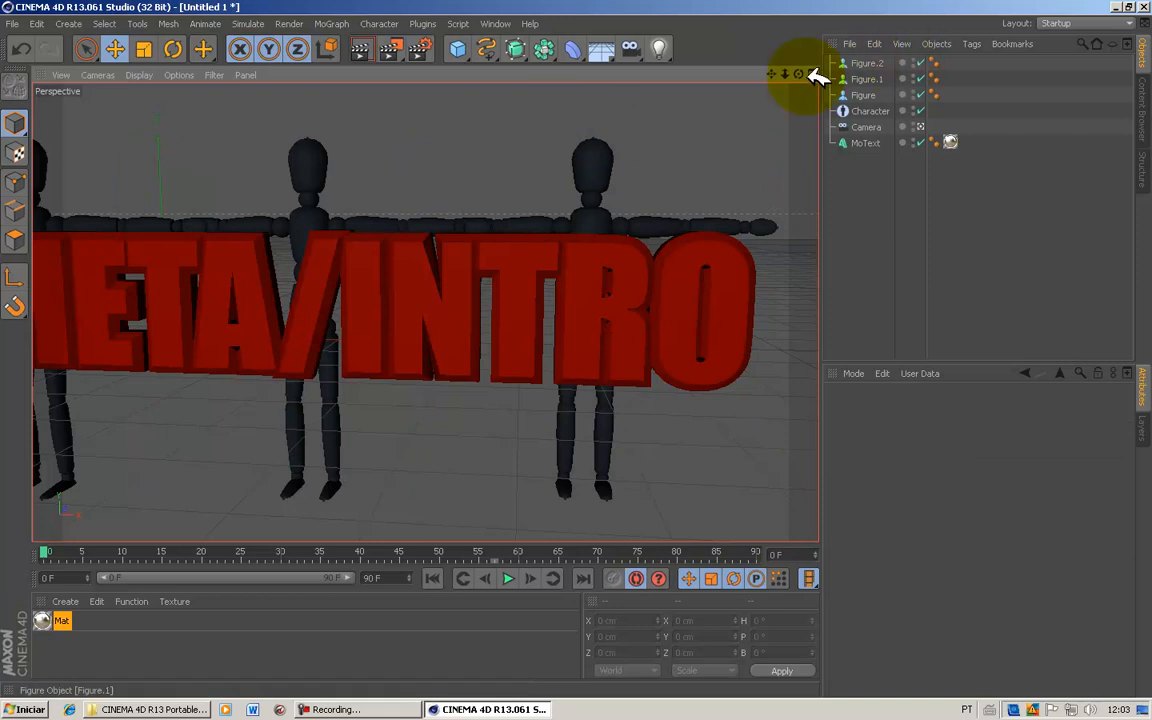
# Step: Play back the camera animation with the three figures and stop it at frame 71
pyautogui.moveTo(778, 77); pyautogui.dragTo(603, 332)
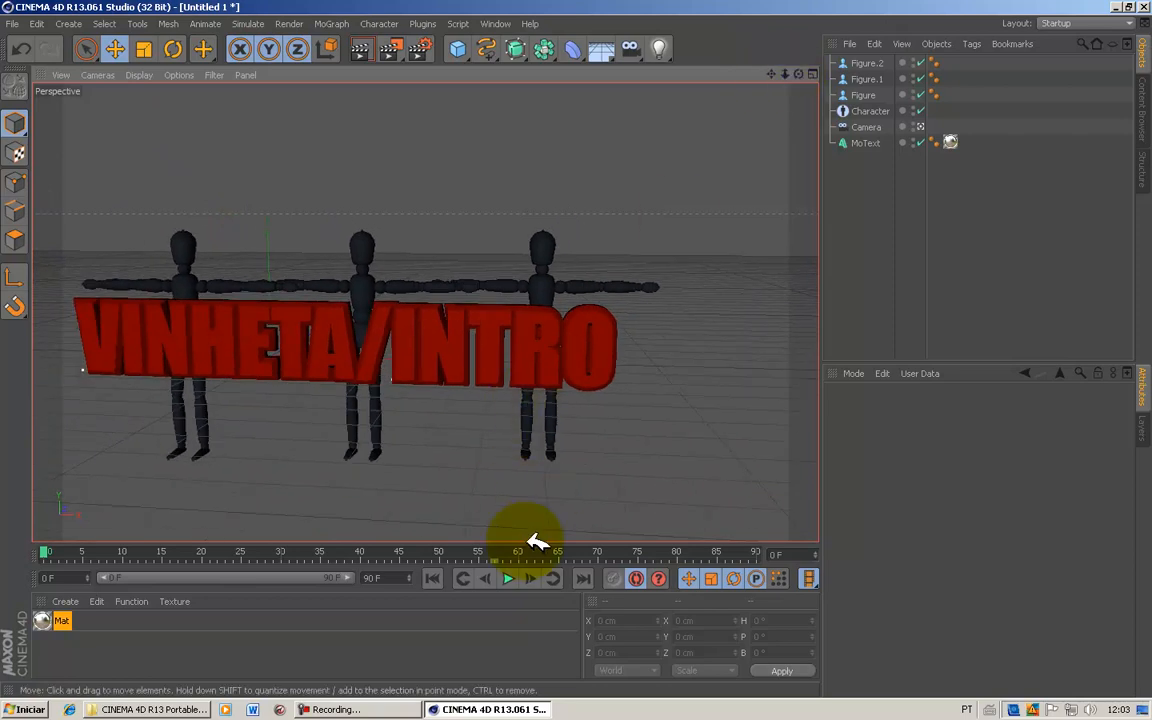
pyautogui.click(517, 578)
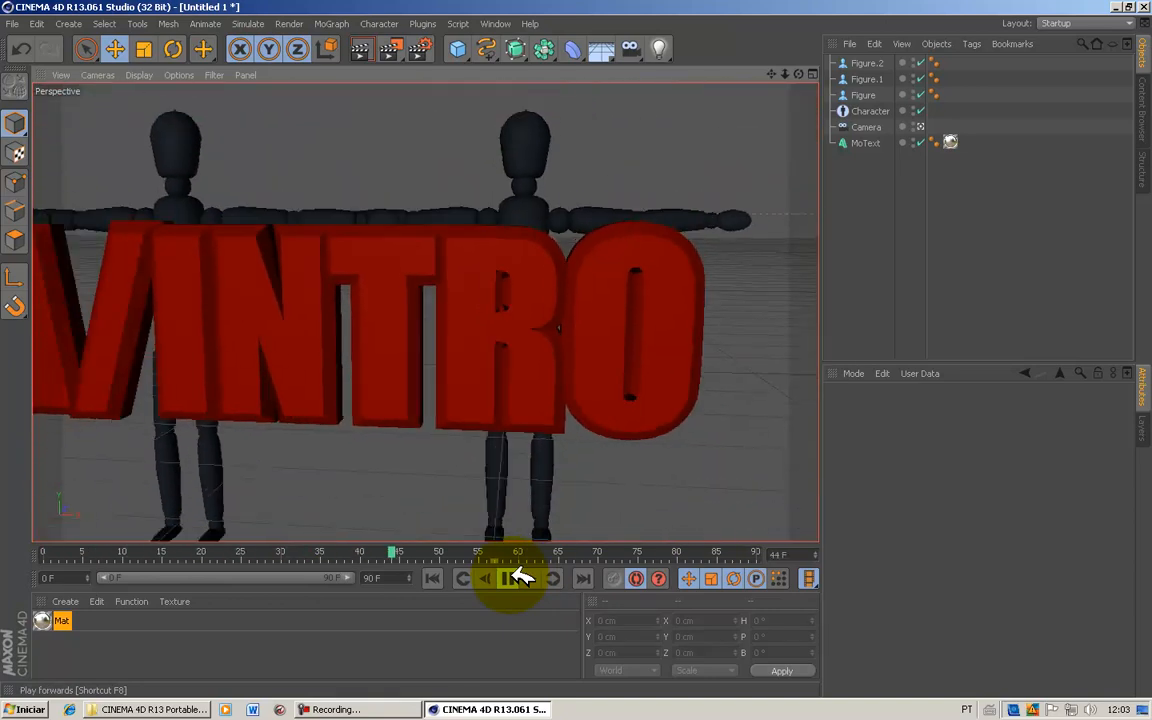
pyautogui.click(512, 578)
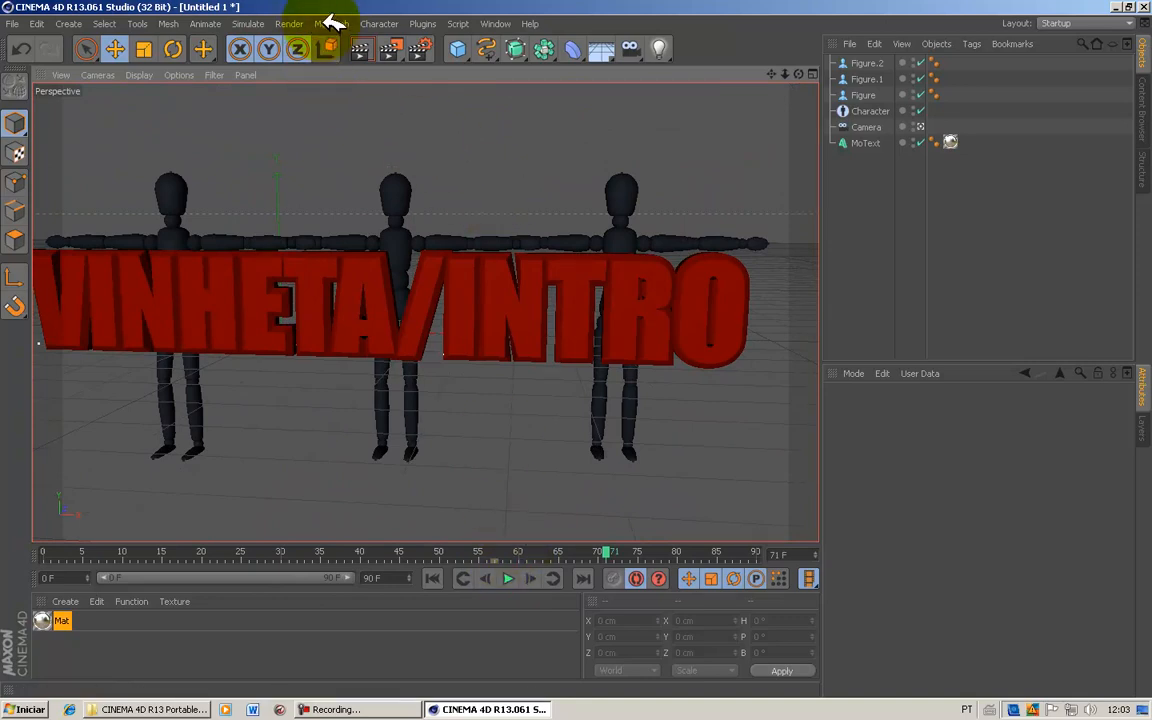
# Step: Add a Boole object and move it in front of the text to about Z -679 cm
pyautogui.click(290, 23)
pyautogui.moveTo(205, 23)
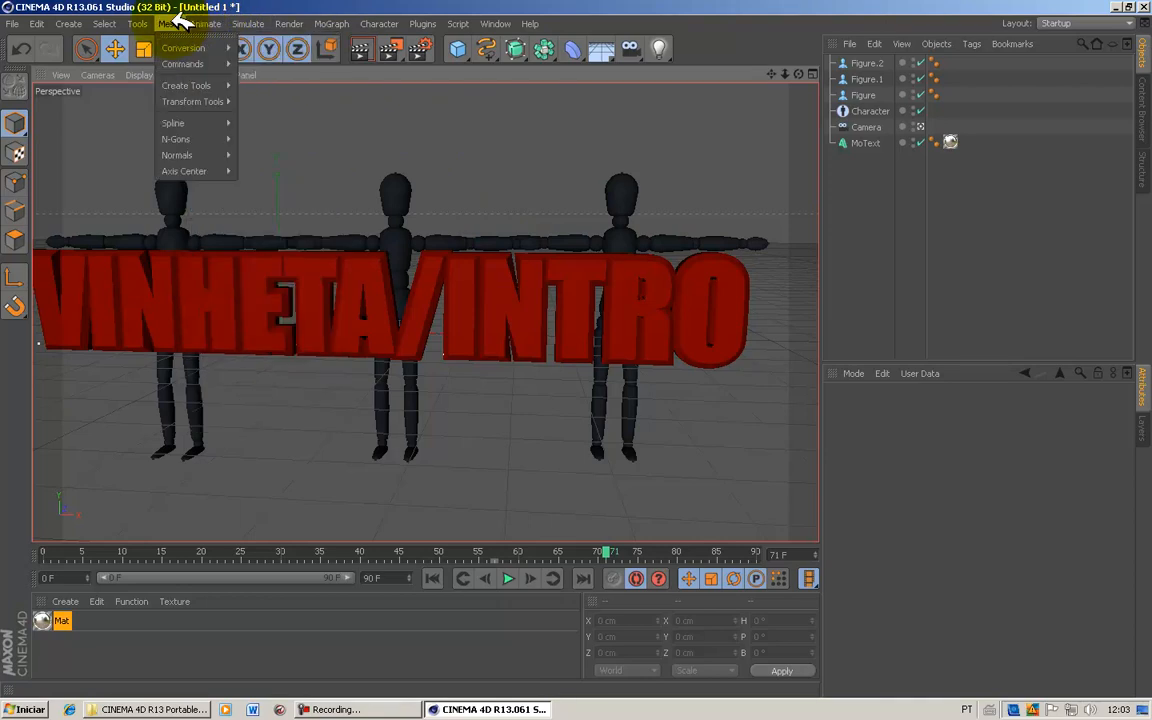
pyautogui.moveTo(197, 46)
pyautogui.moveTo(115, 19)
pyautogui.moveTo(80, 22)
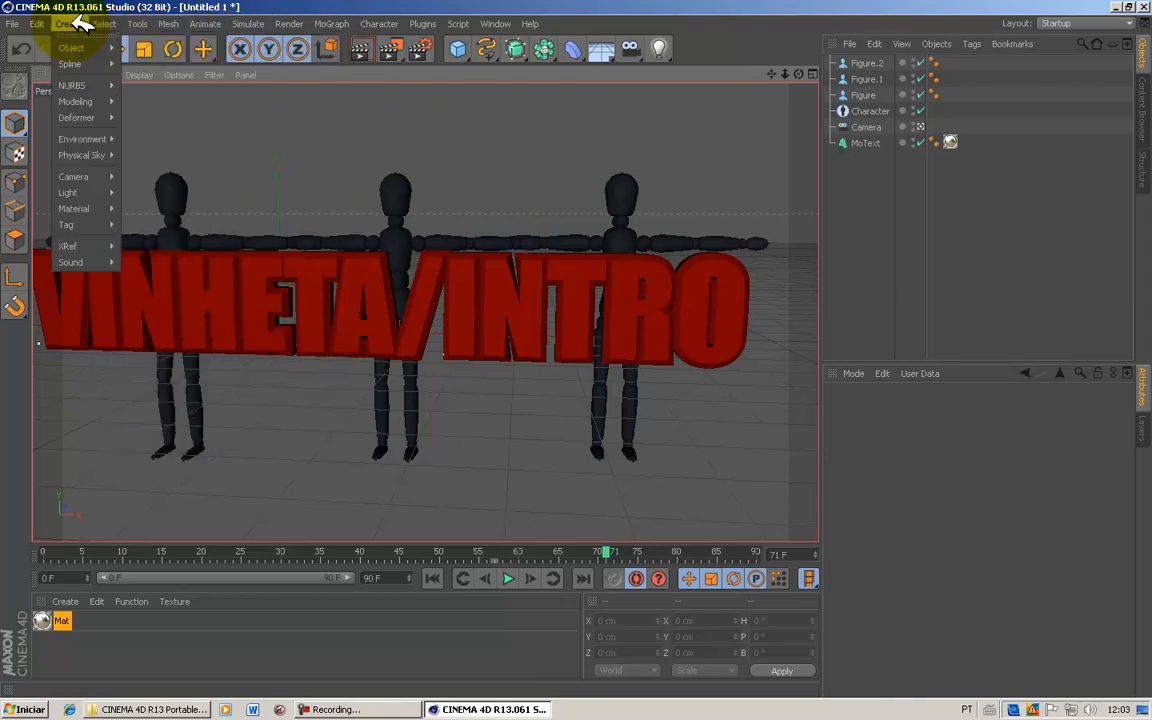
pyautogui.moveTo(107, 100)
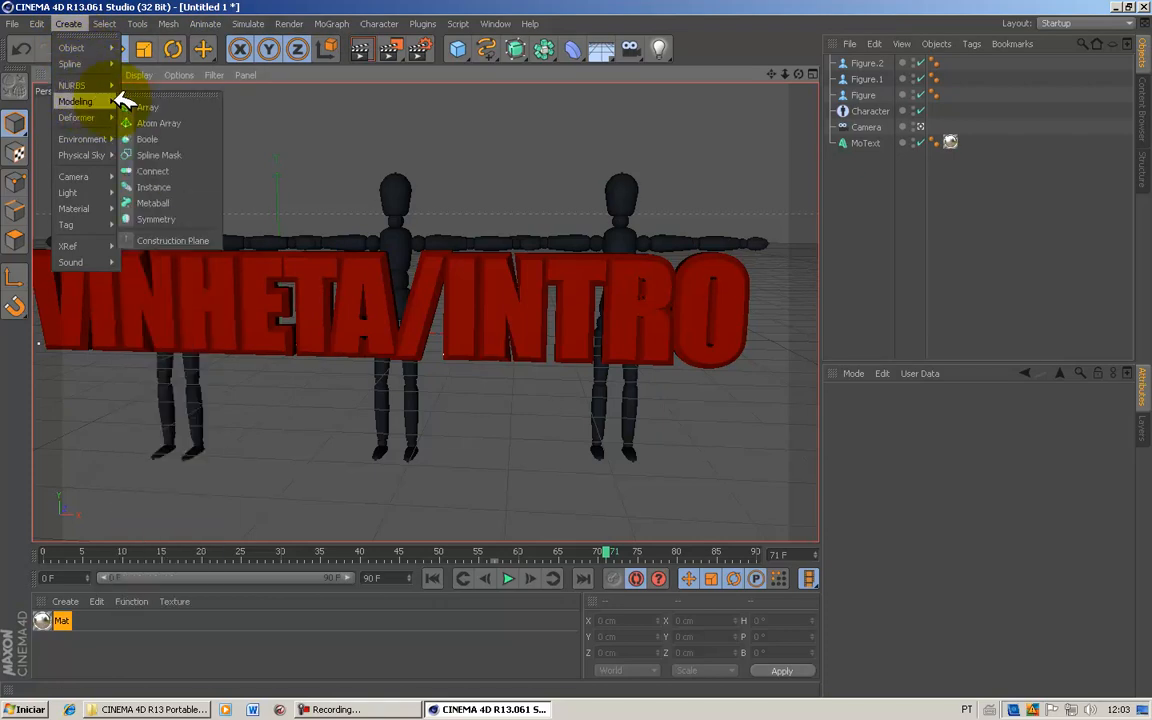
pyautogui.click(148, 139)
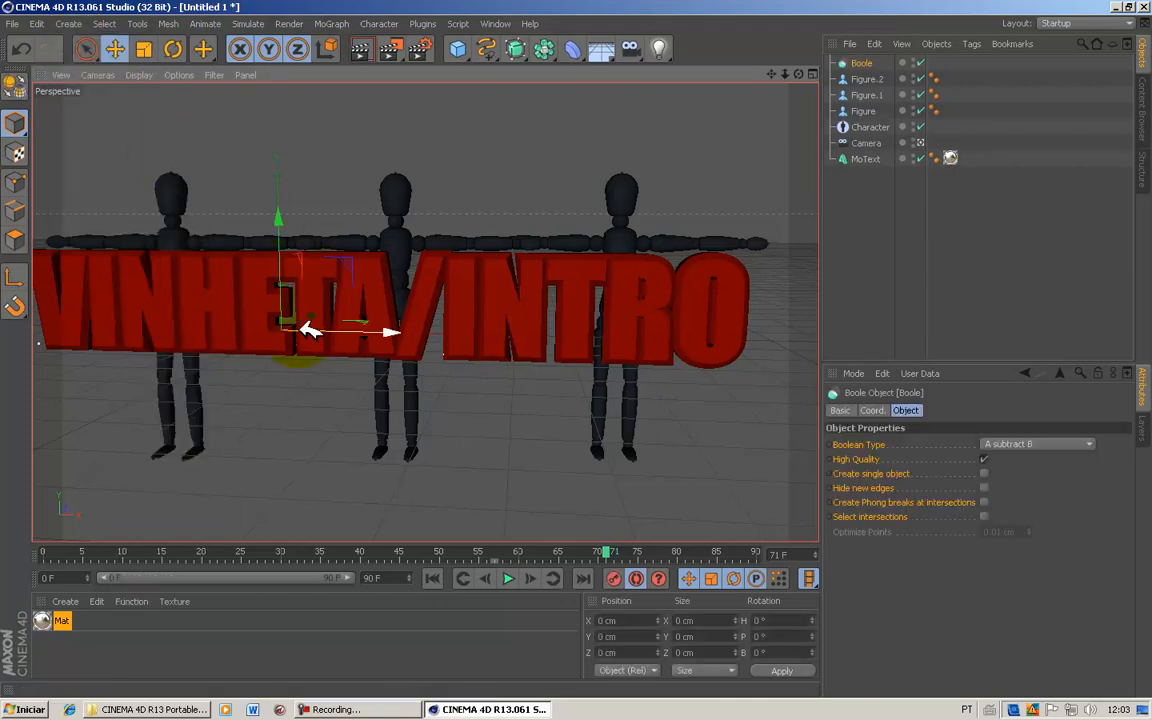
pyautogui.moveTo(288, 330); pyautogui.dragTo(128, 428)
# Step: Add an omni Light and move it along X beyond the first letter of VINHETA to about -706 cm
pyautogui.click(665, 55)
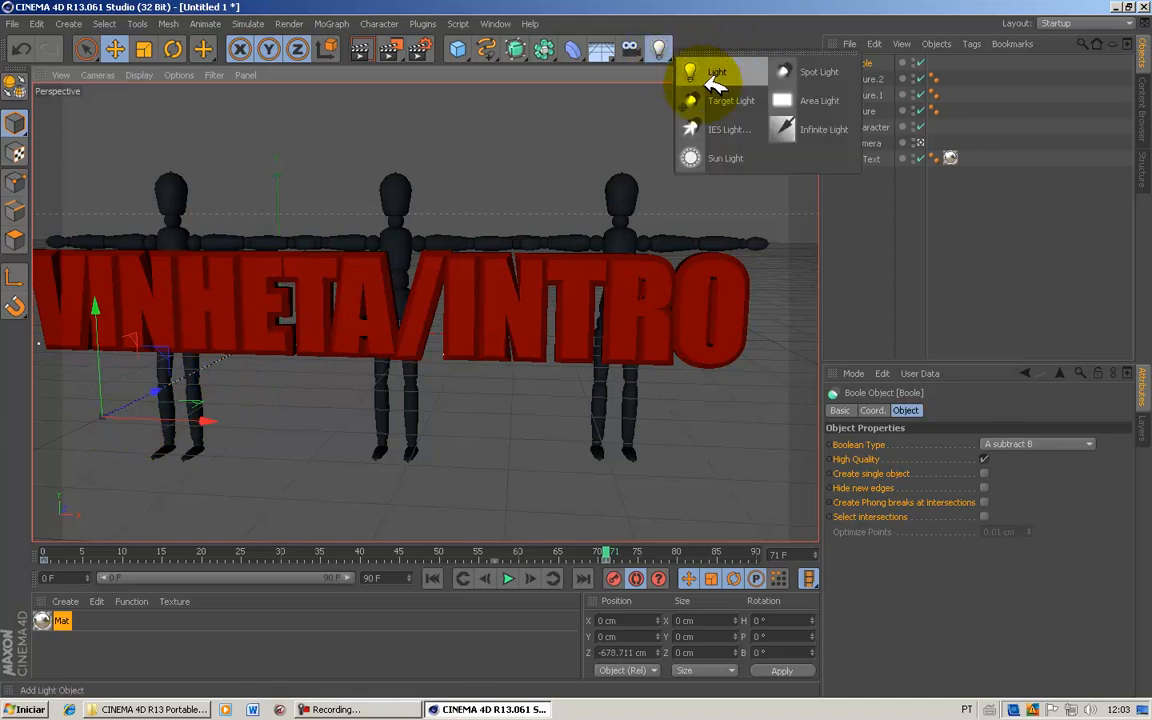
pyautogui.click(716, 80)
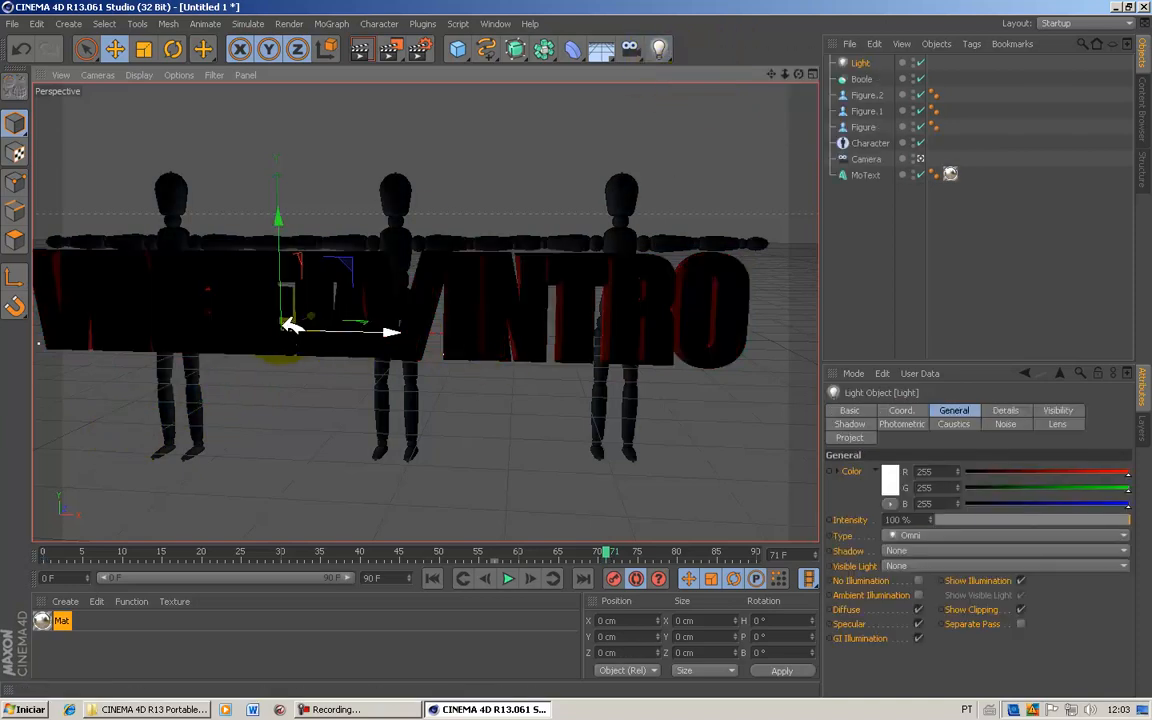
pyautogui.moveTo(258, 360); pyautogui.dragTo(178, 372)
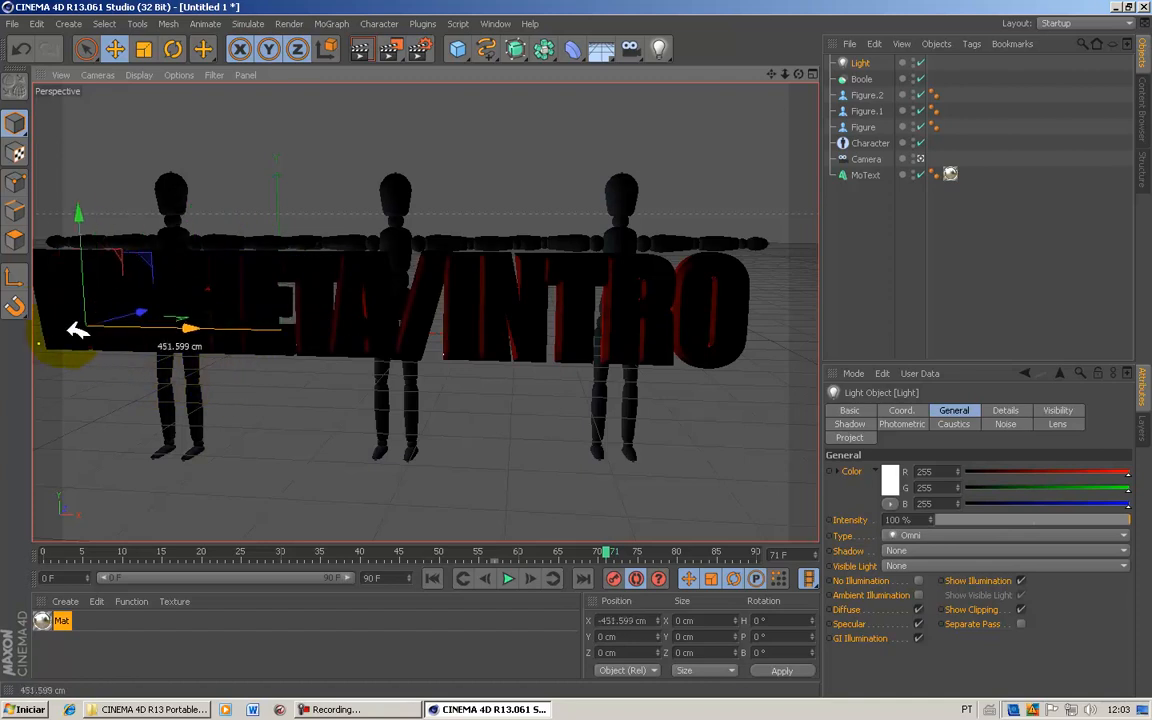
pyautogui.moveTo(588, 348); pyautogui.dragTo(584, 349)
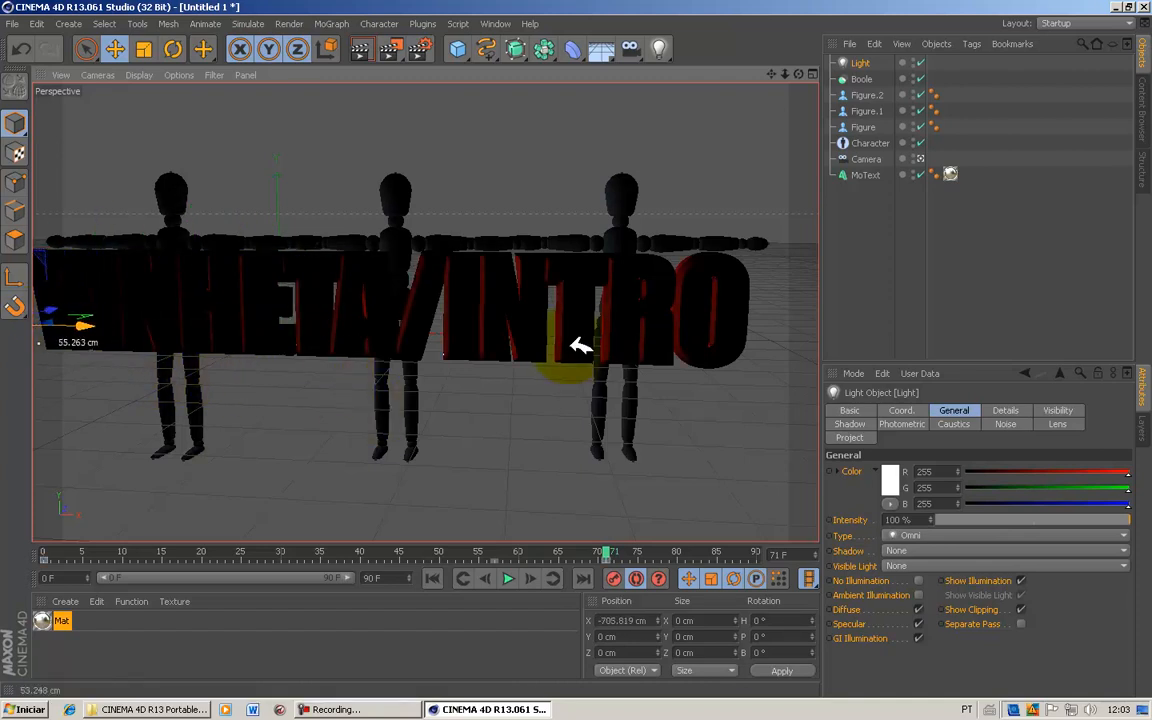
# Step: Add a Target Light at its default position and deselect it
pyautogui.click(658, 48)
pyautogui.click(722, 103)
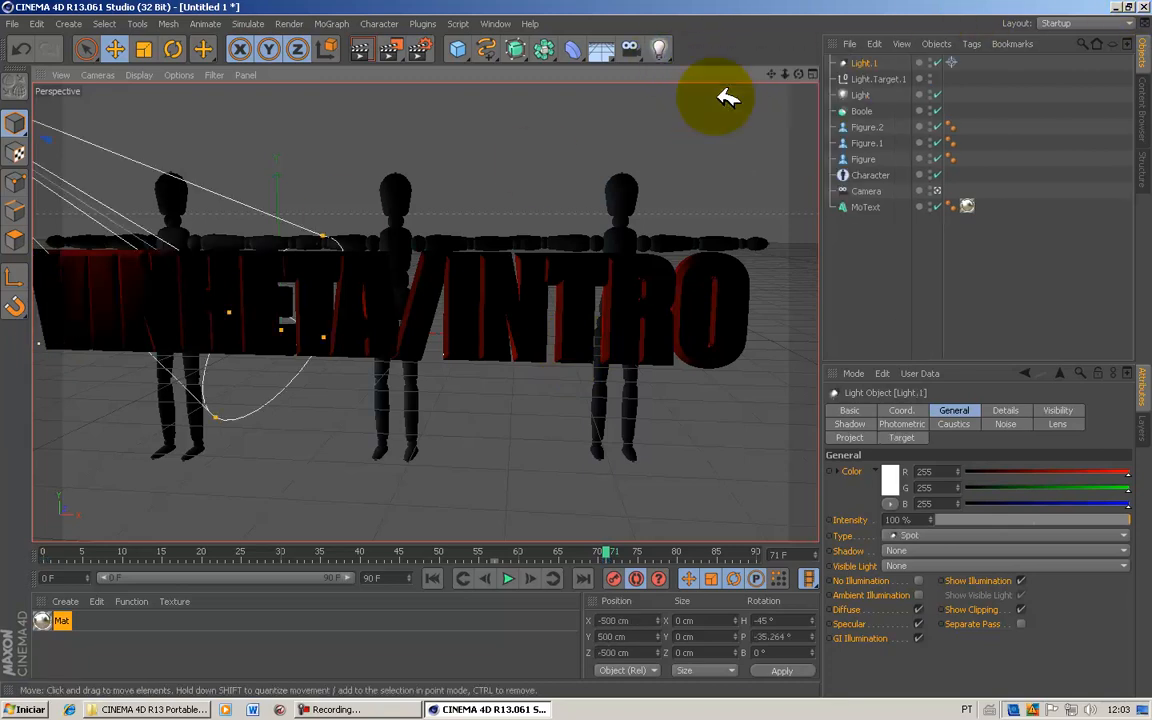
pyautogui.click(93, 142)
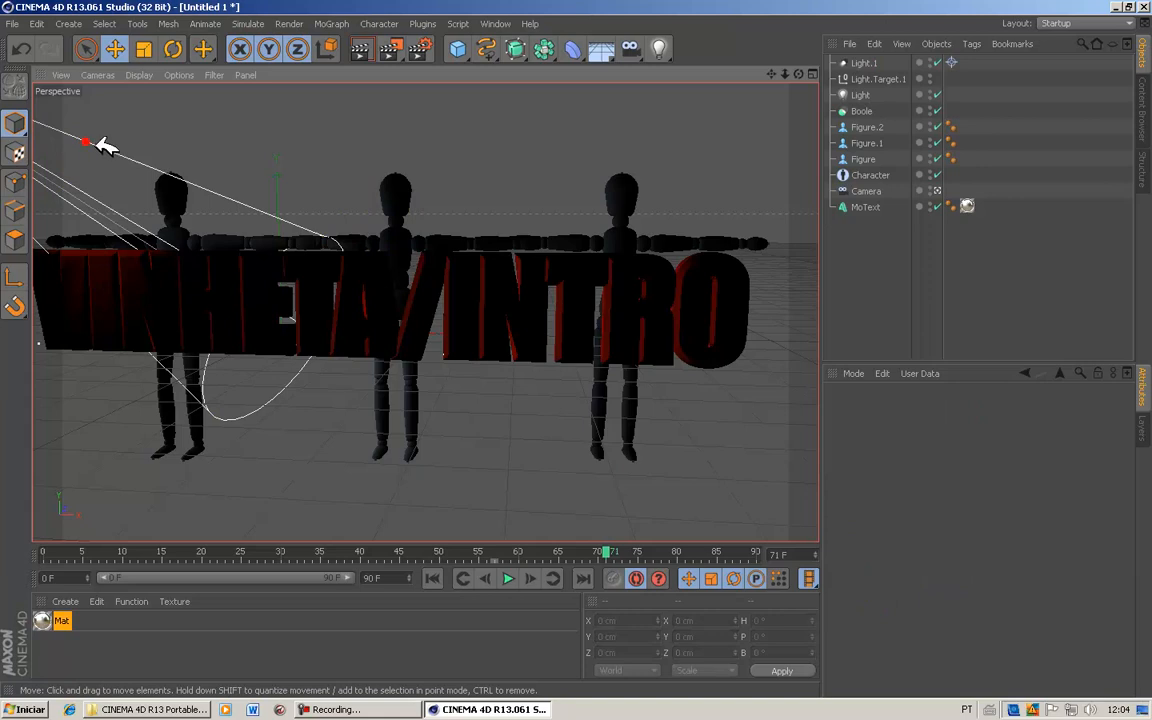
# Step: Move the first Figure to about X -193, Y 37, Z -28 cm and deselect it
pyautogui.moveTo(578, 348); pyautogui.dragTo(530, 315)
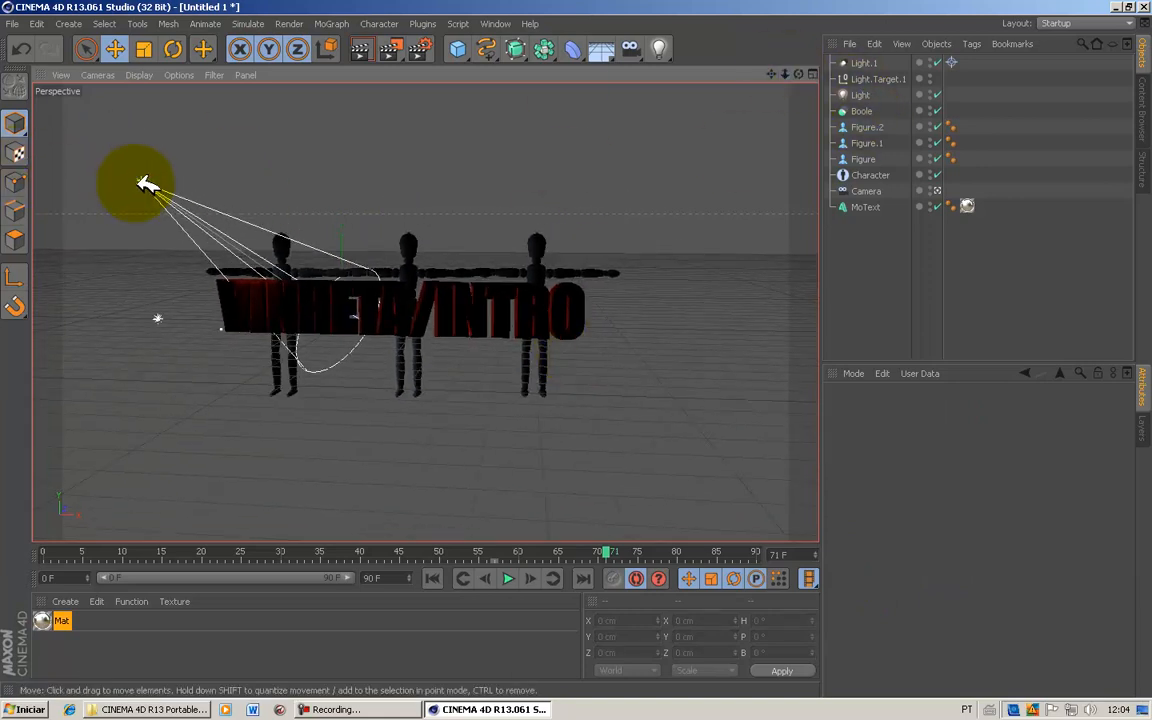
pyautogui.click(282, 269)
pyautogui.moveTo(283, 270)
pyautogui.mouseDown()
pyautogui.moveTo(290, 256)
pyautogui.moveTo(290, 268)
pyautogui.mouseUp()
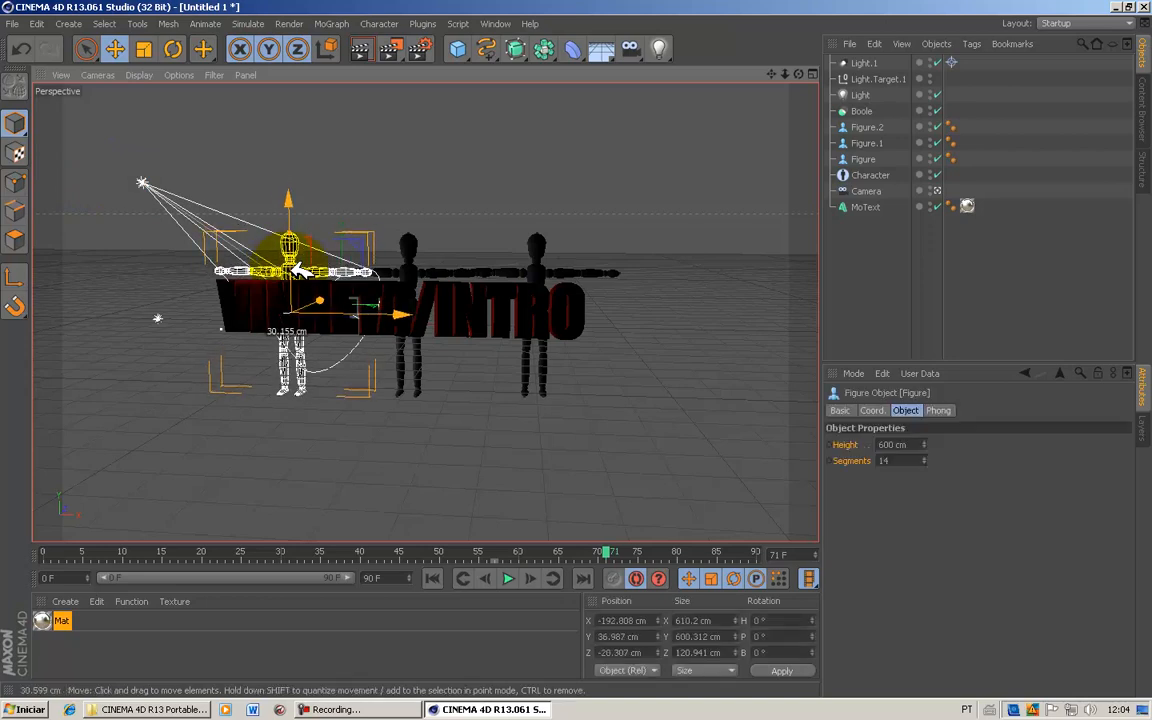
pyautogui.click(314, 244)
pyautogui.click(352, 708)
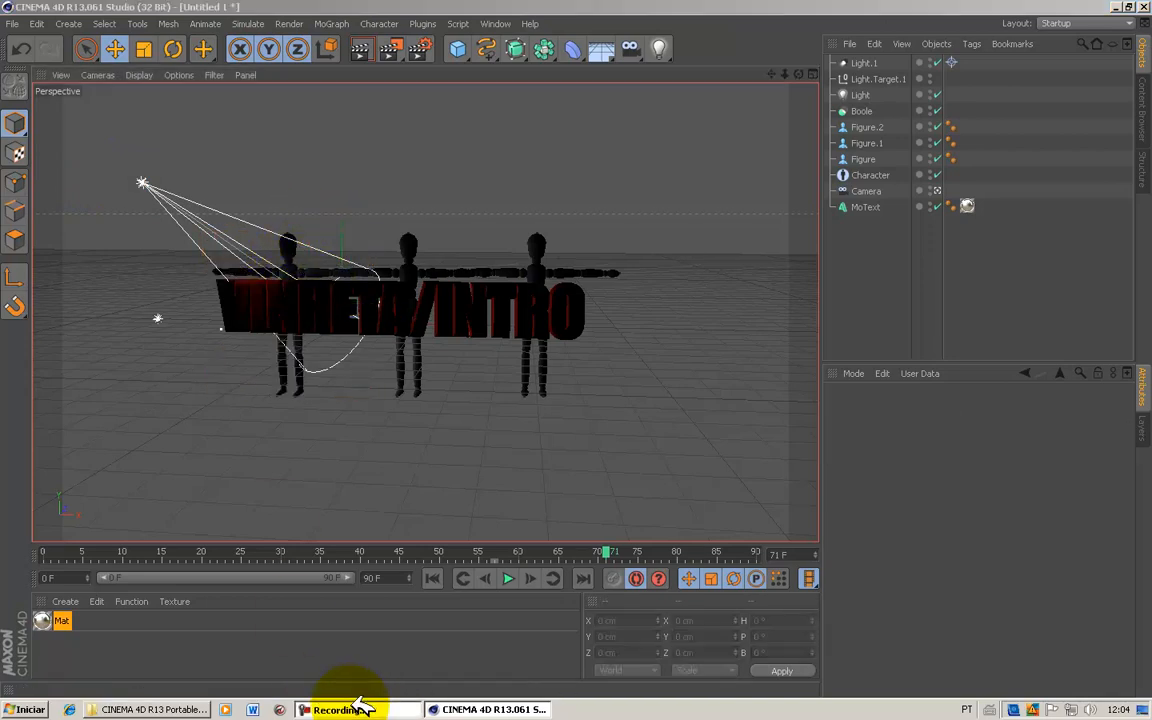
pyautogui.click(962, 636)
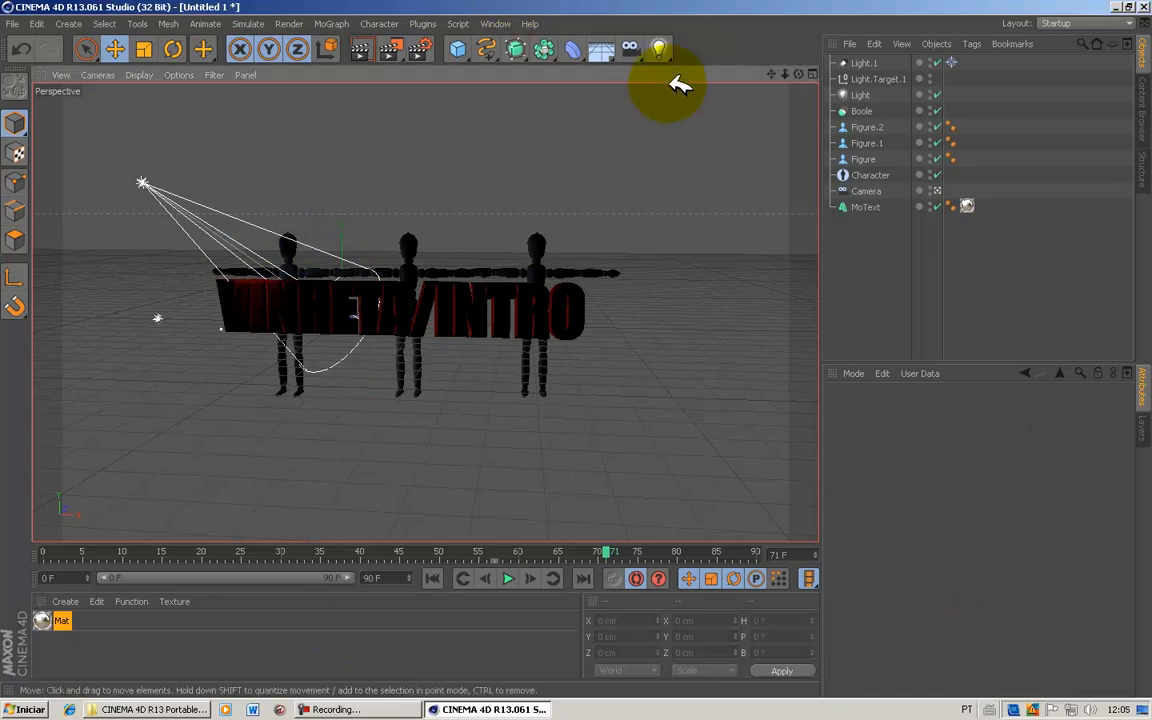
# Step: Add a second Target Light, move it far out beyond the O end of INTRO and deselect it
pyautogui.click(660, 49)
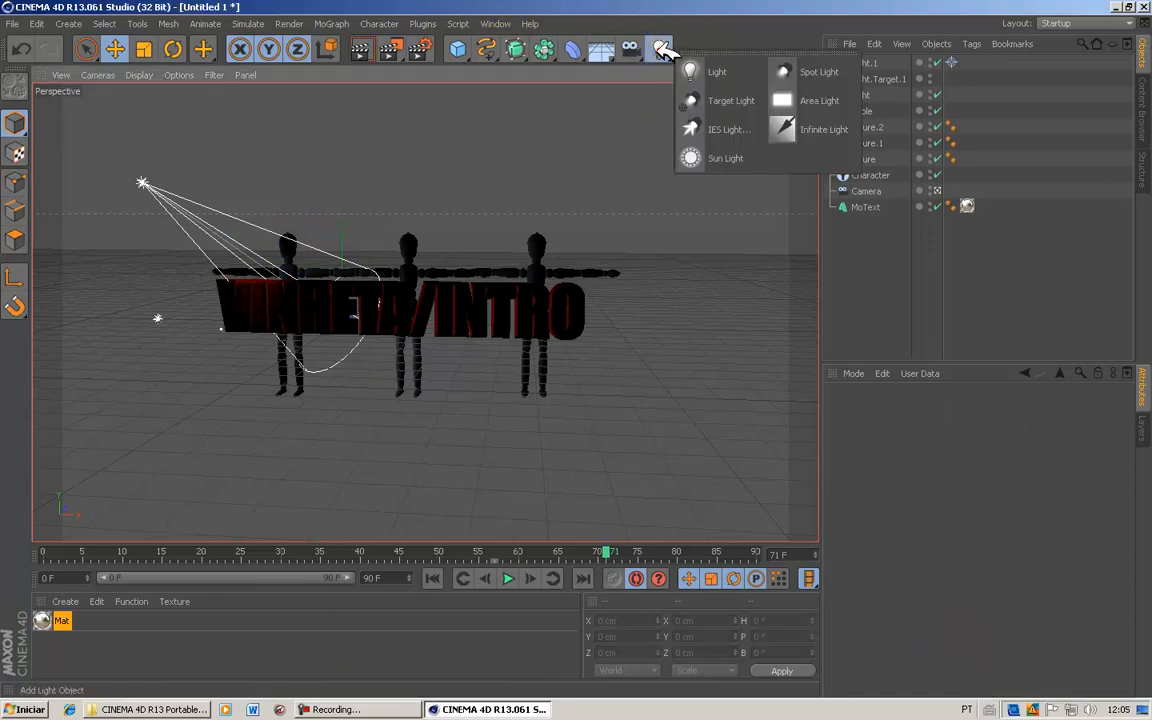
pyautogui.click(700, 100)
pyautogui.moveTo(152, 183); pyautogui.dragTo(575, 342)
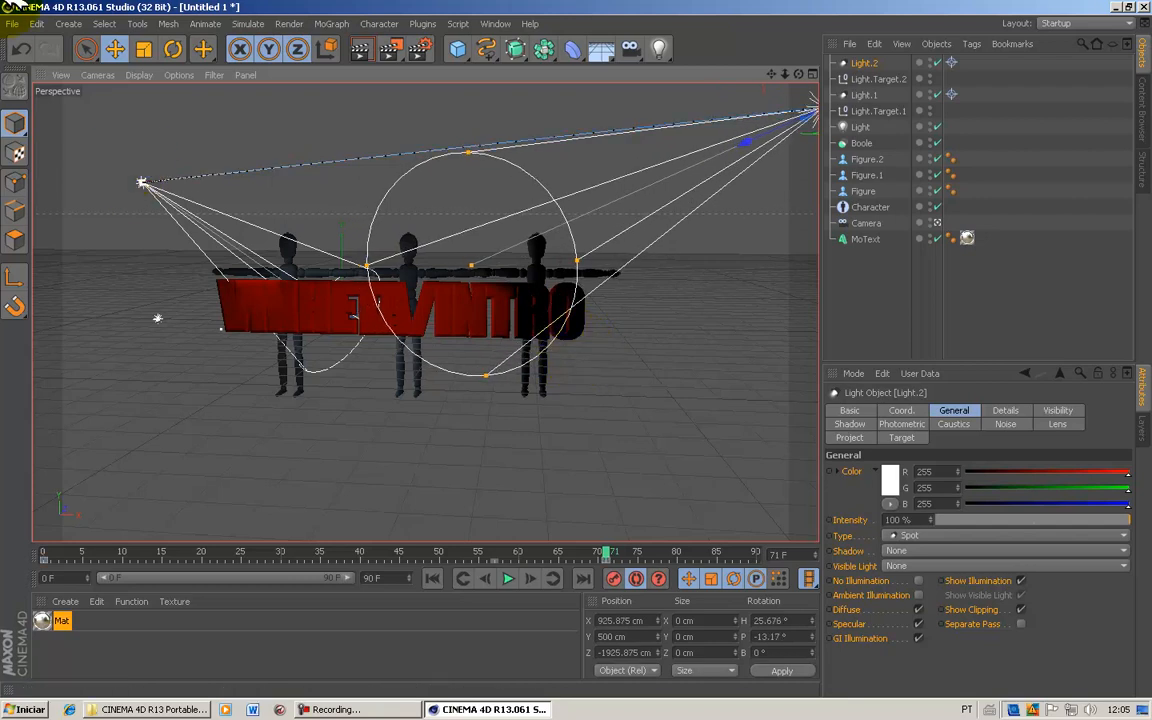
pyautogui.moveTo(457, 312); pyautogui.dragTo(586, 345)
pyautogui.click(117, 163)
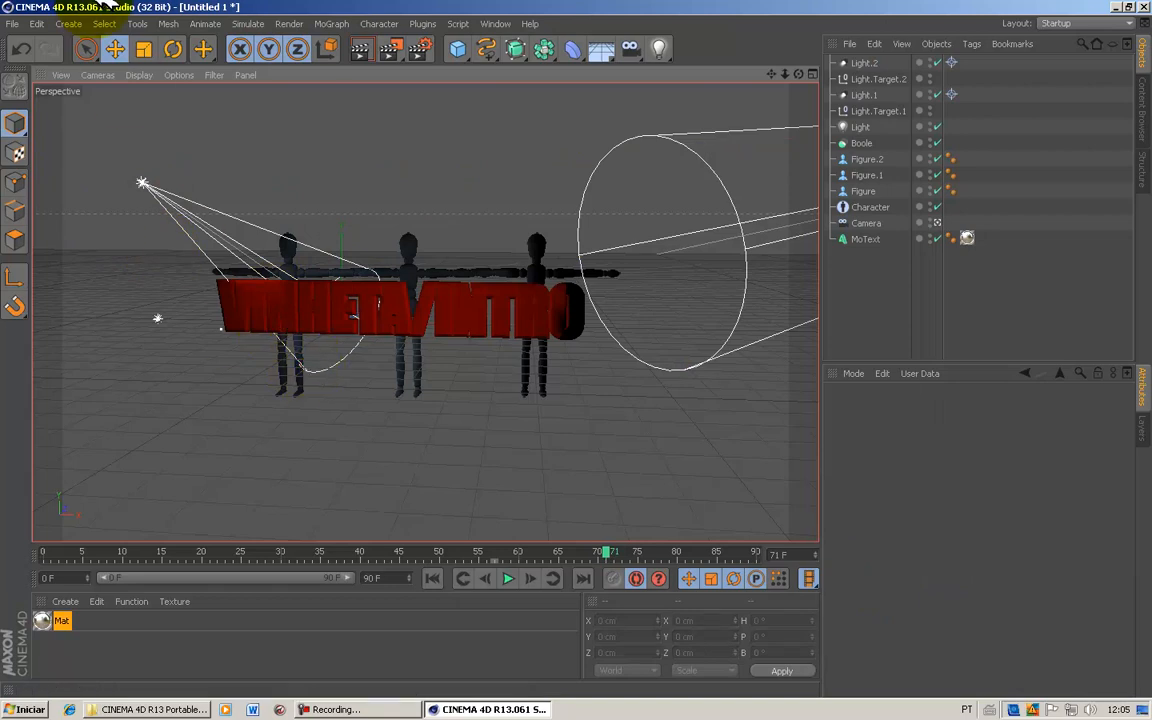
# Step: Play back the animation with the new lights and stop it at frame 58
pyautogui.click(515, 578)
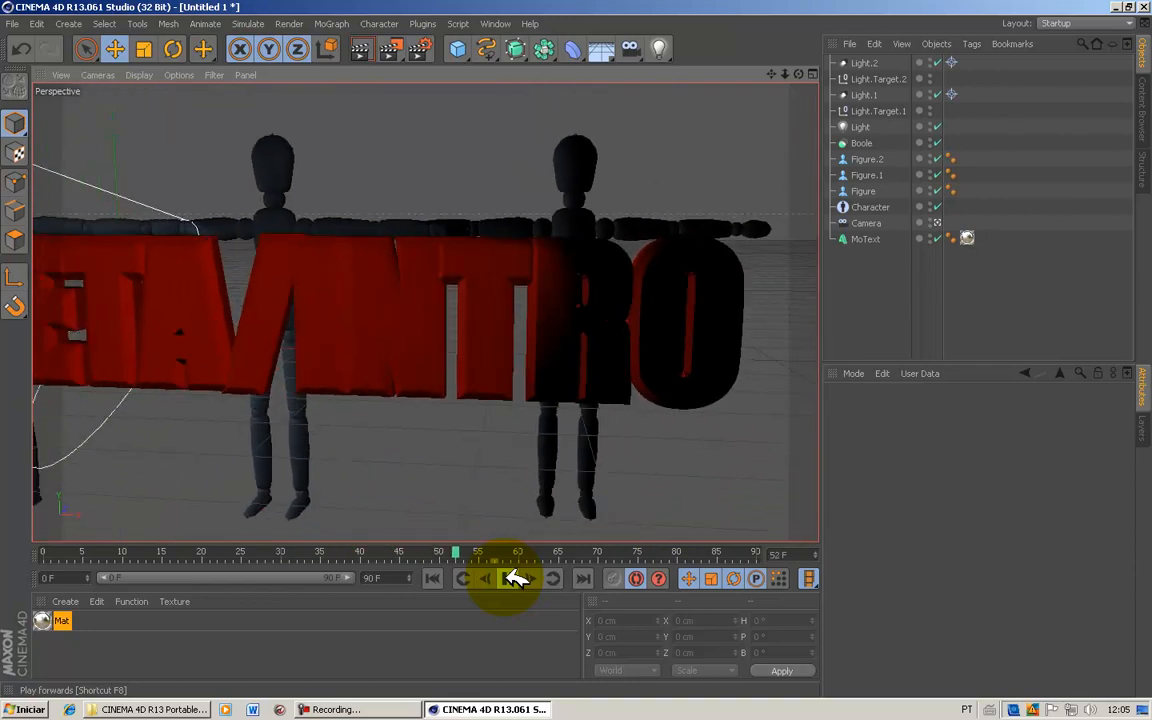
pyautogui.click(511, 573)
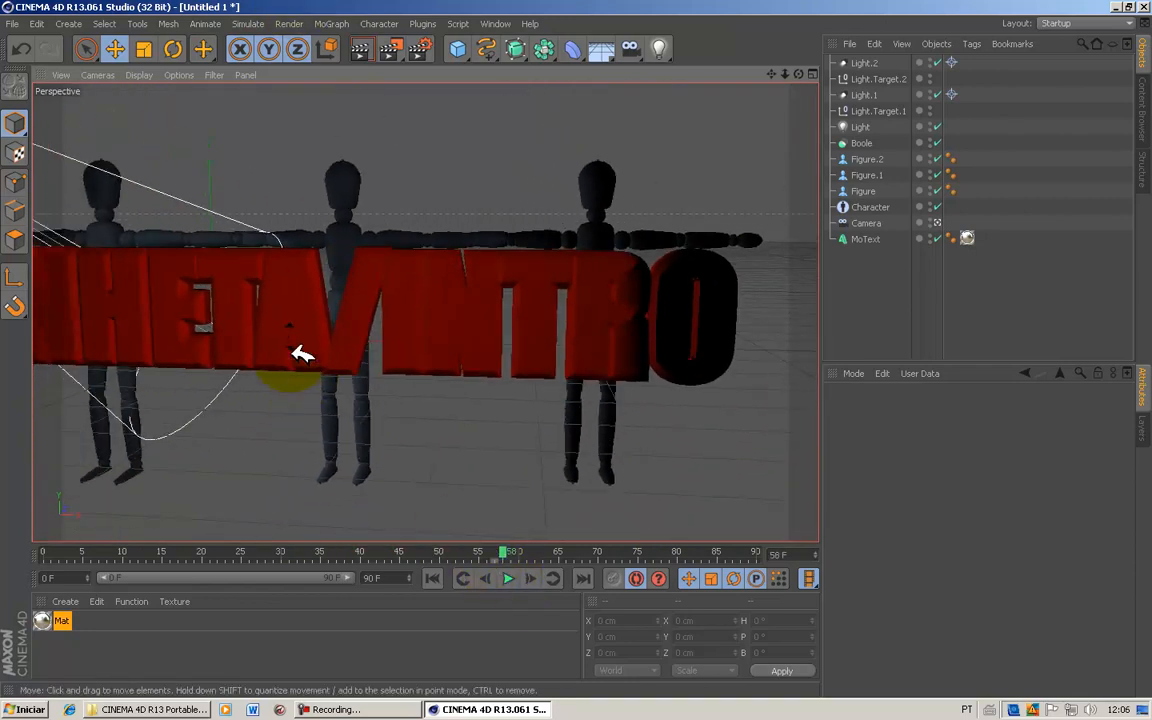
pyautogui.click(96, 603)
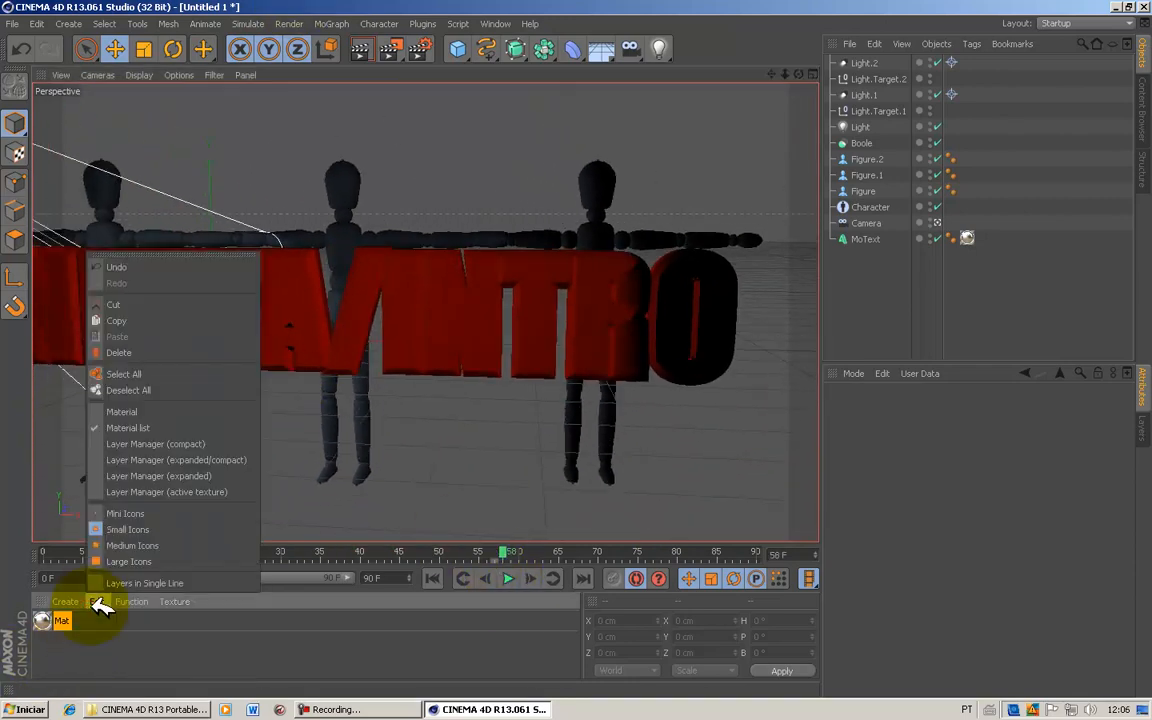
pyautogui.click(398, 705)
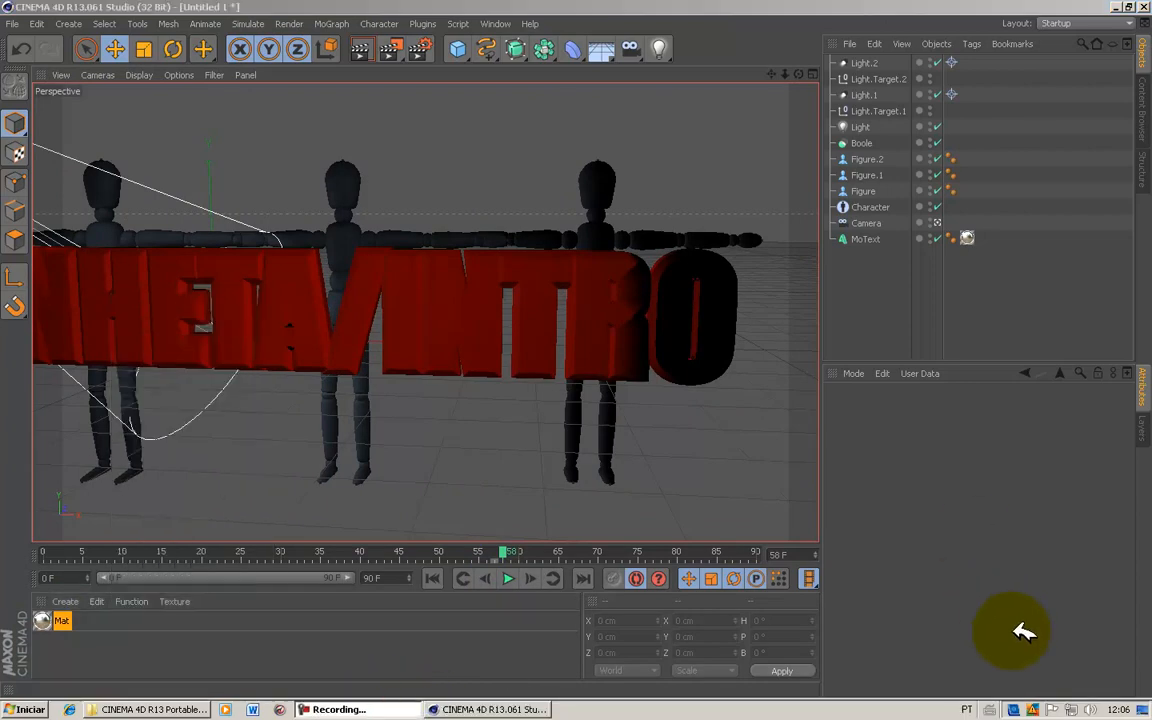